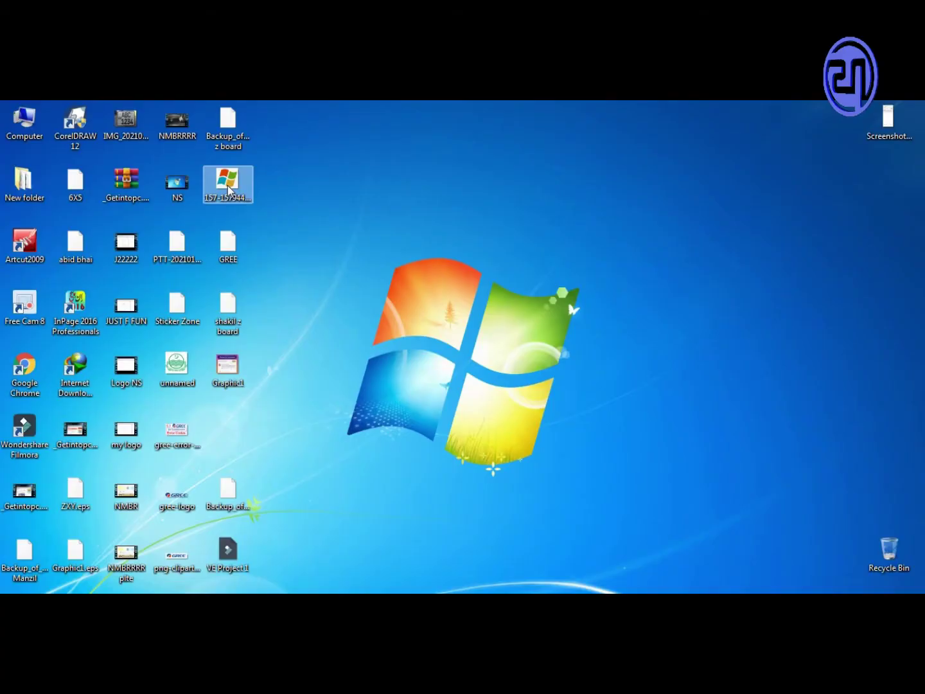
Bring the Windows logo image from the desktop into the open CorelDRAW drawing.
left_click_drag(231, 183, 363, 432)
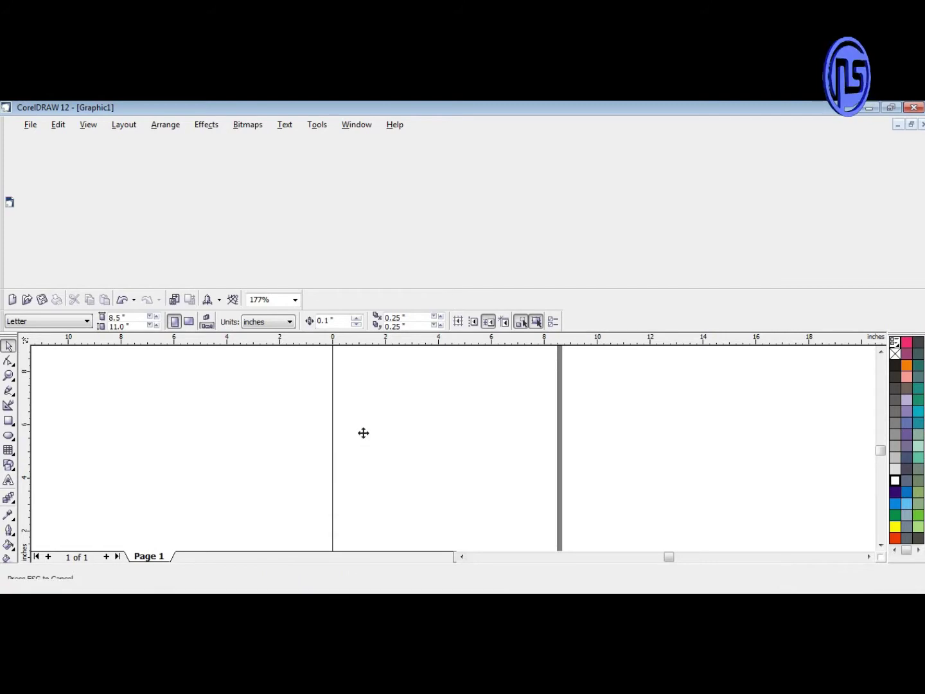
Tidy the workspace by maximizing the window and docking the menu bar above the standard toolbar.
double_click(543, 340)
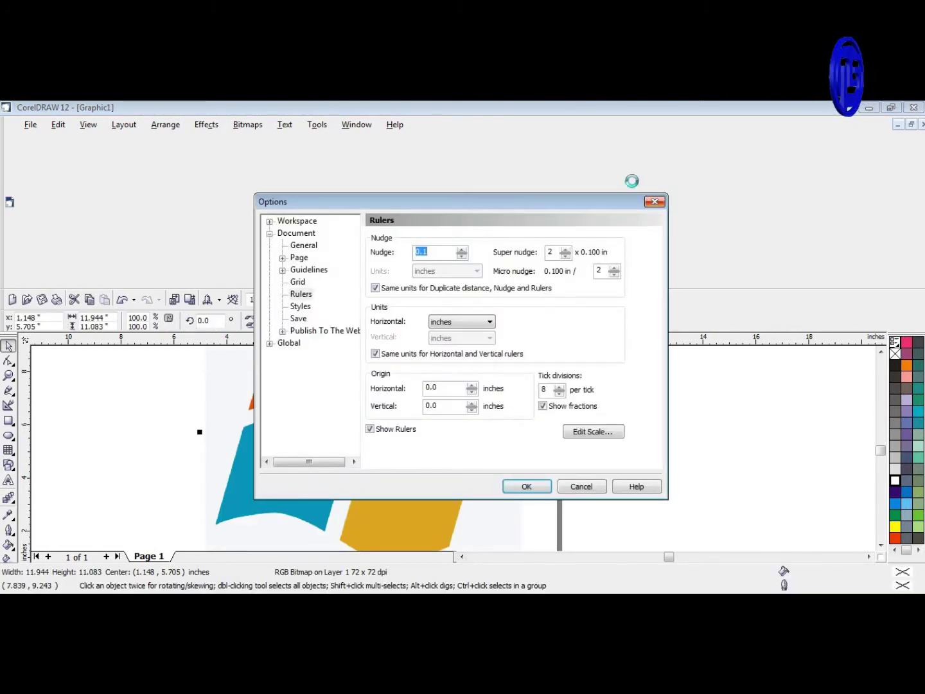
double_click(556, 117)
double_click(556, 110)
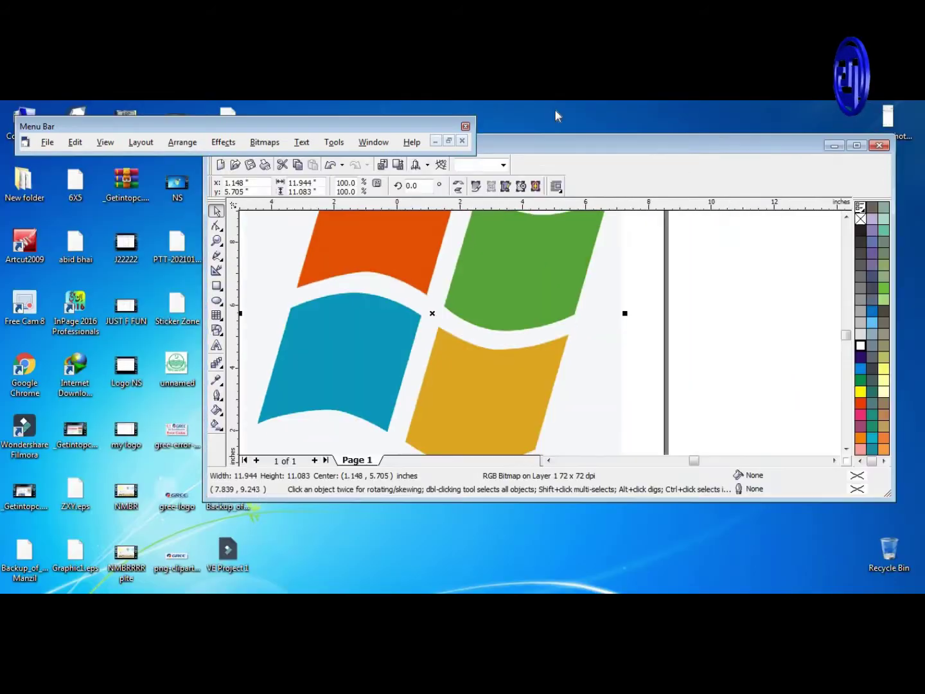
double_click(547, 142)
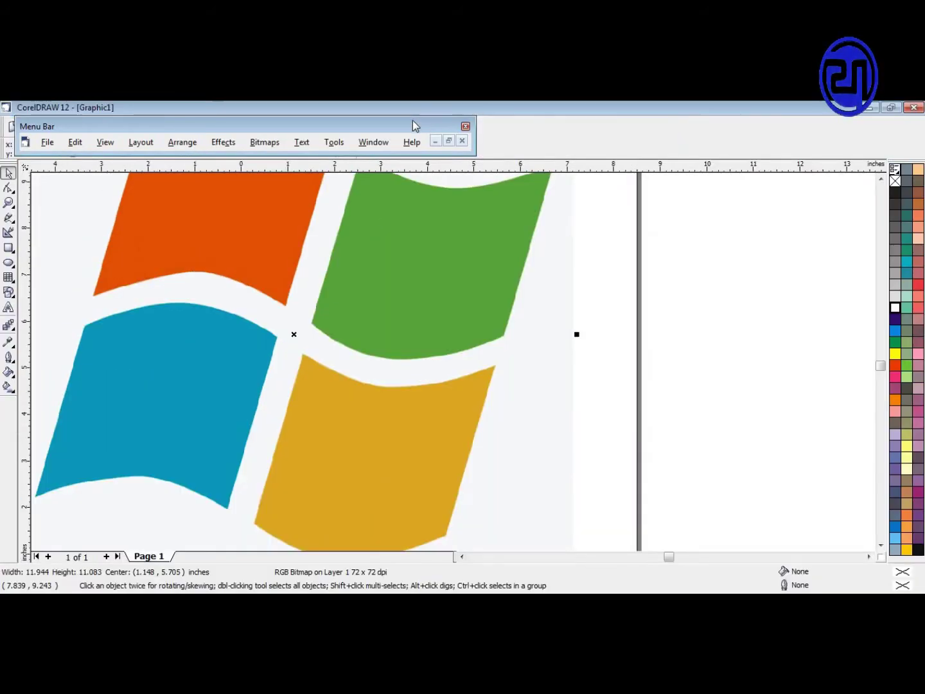
double_click(412, 122)
Scale the logo bitmap proportionally to about 7.77 × 7.21 inches and move it to the middle of the page.
left_click(509, 289)
scroll(556, 294, "down", 2)
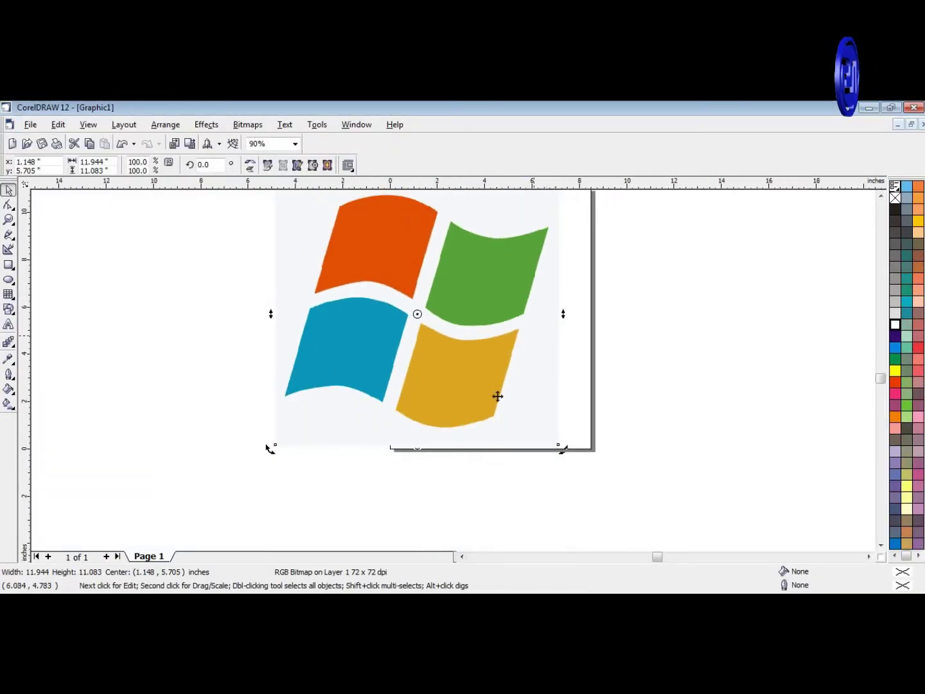
scroll(498, 396, "down", 1)
left_click(498, 396)
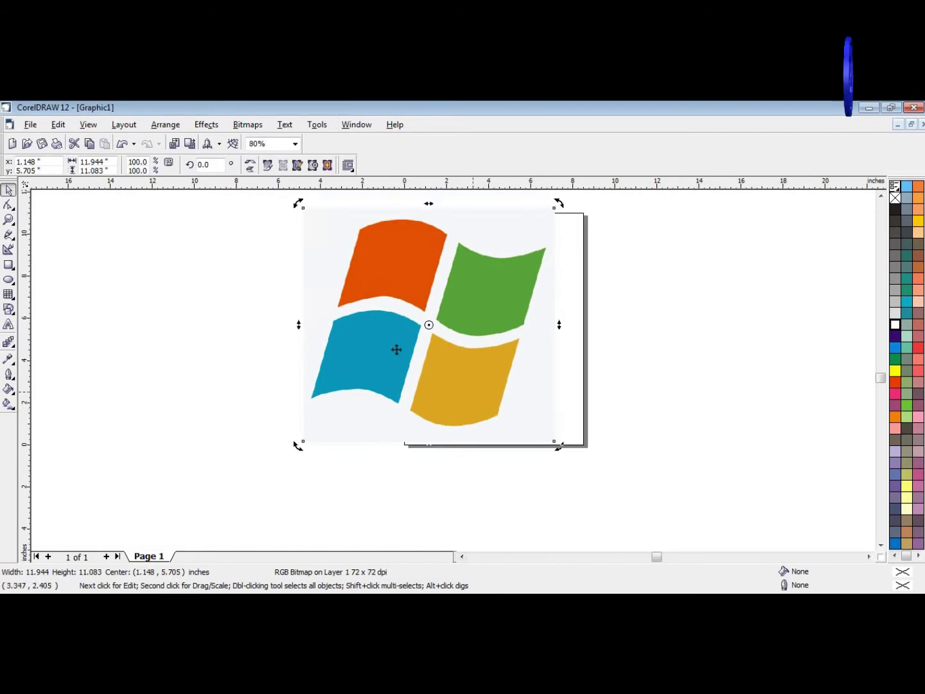
left_click(473, 303)
left_click(370, 278)
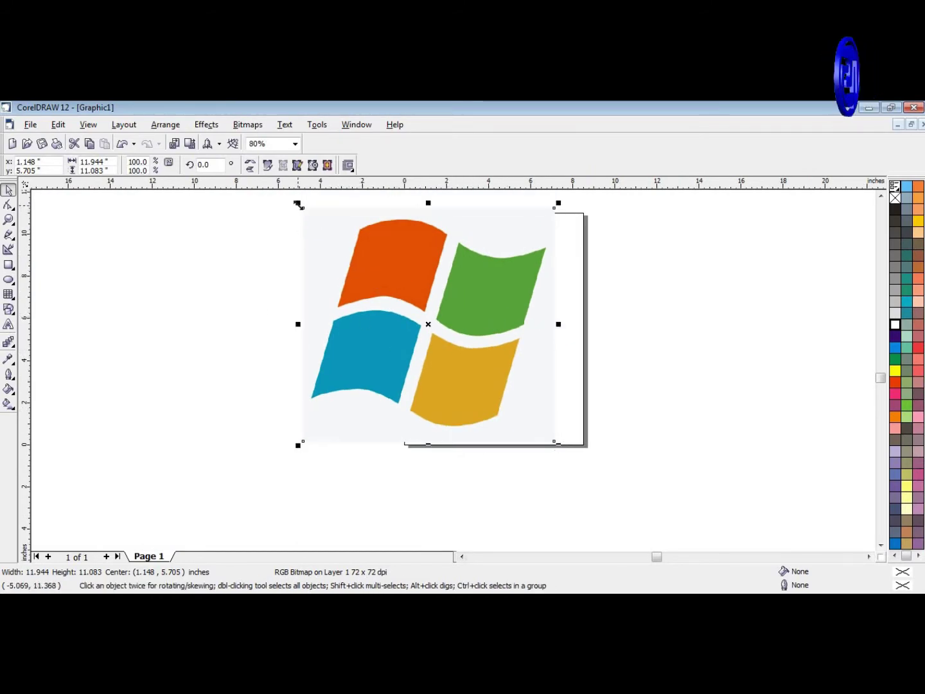
left_click_drag(298, 204, 386, 285)
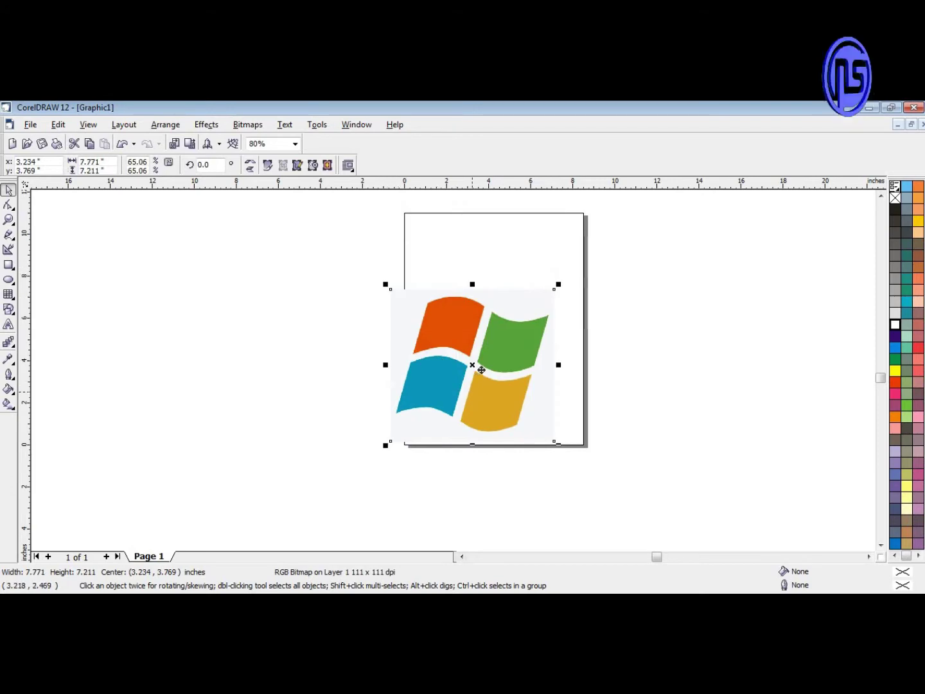
left_click_drag(481, 370, 503, 327)
Lock the logo bitmap so it stays fixed as the tracing reference.
scroll(518, 289, "up", 1)
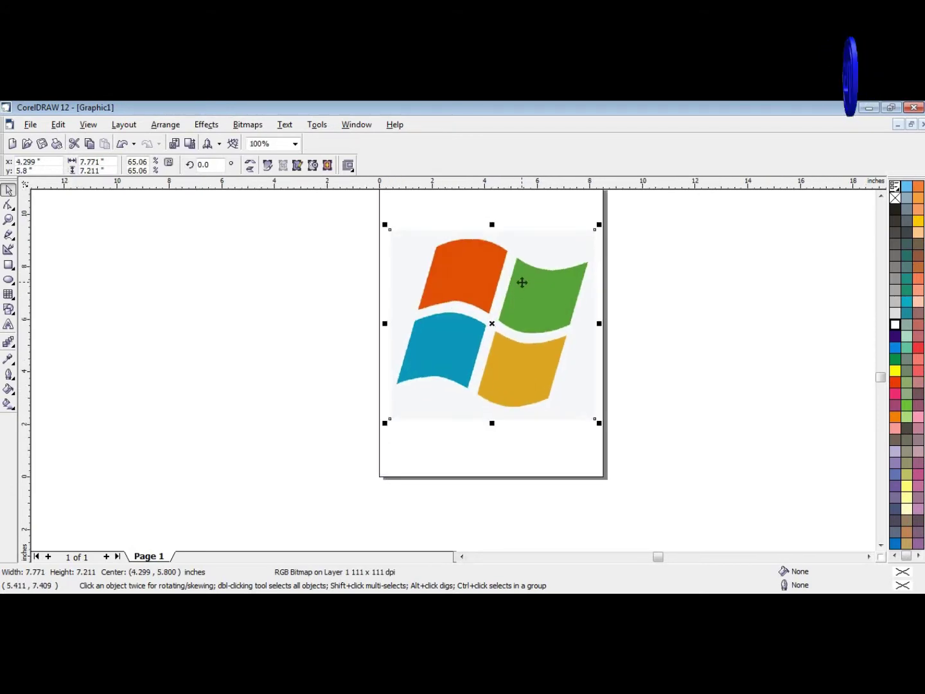
scroll(497, 255, "up", 2)
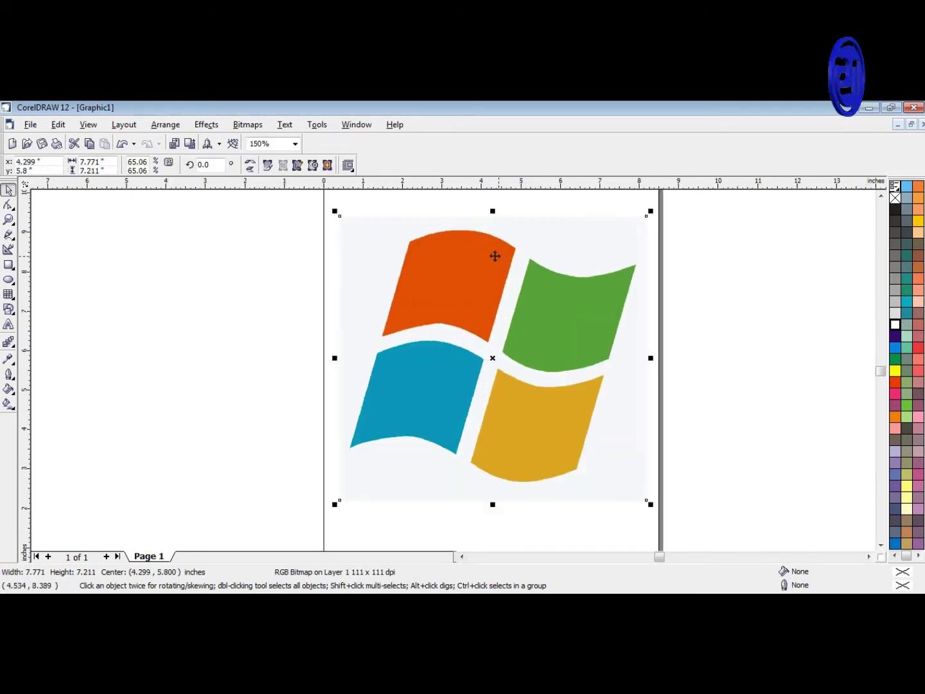
scroll(494, 253, "up", 1)
right_click(472, 246)
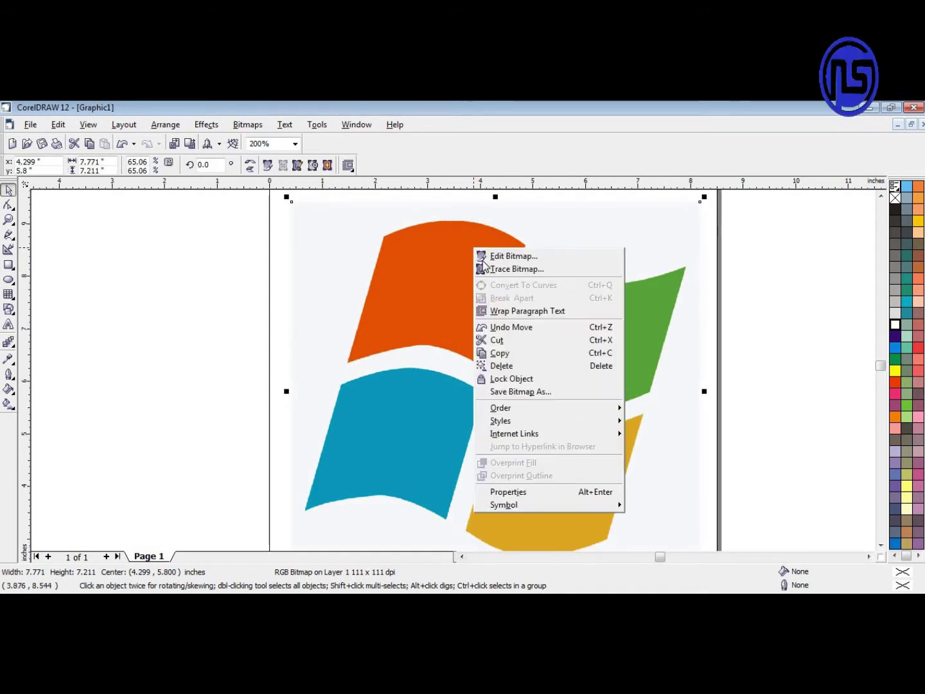
left_click(525, 383)
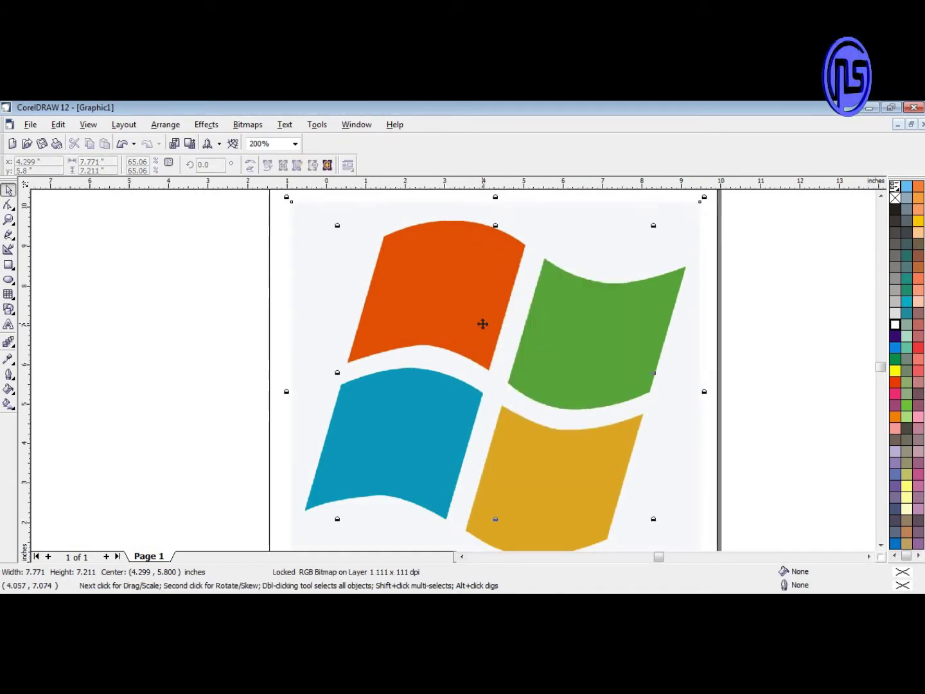
Draw a square of about 5 inches beside the page, left of the logo, and convert it to curves.
scroll(481, 324, "down", 1)
scroll(520, 261, "down", 1)
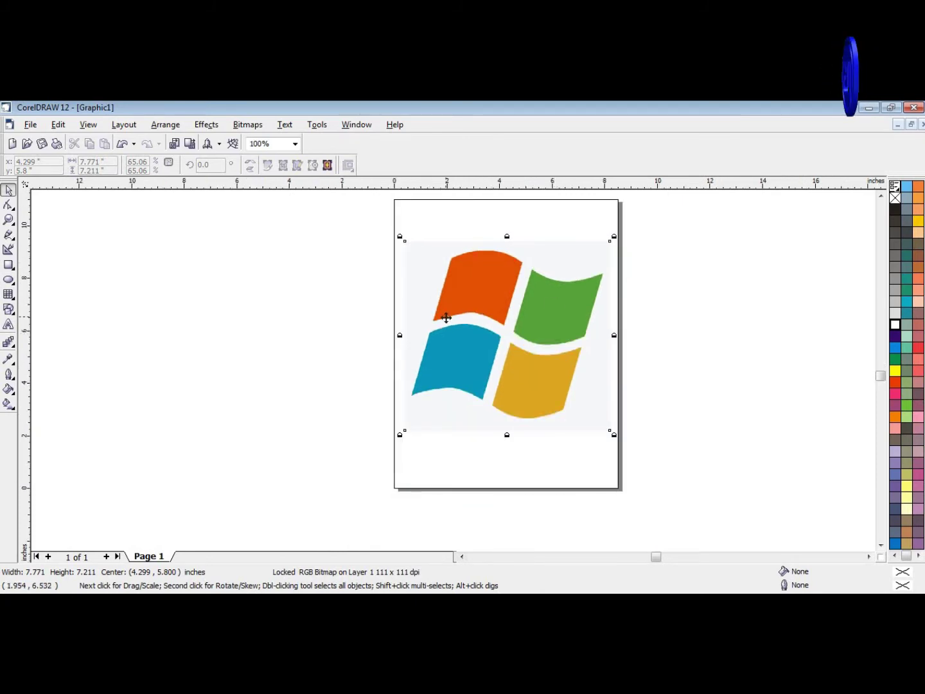
left_click(8, 267)
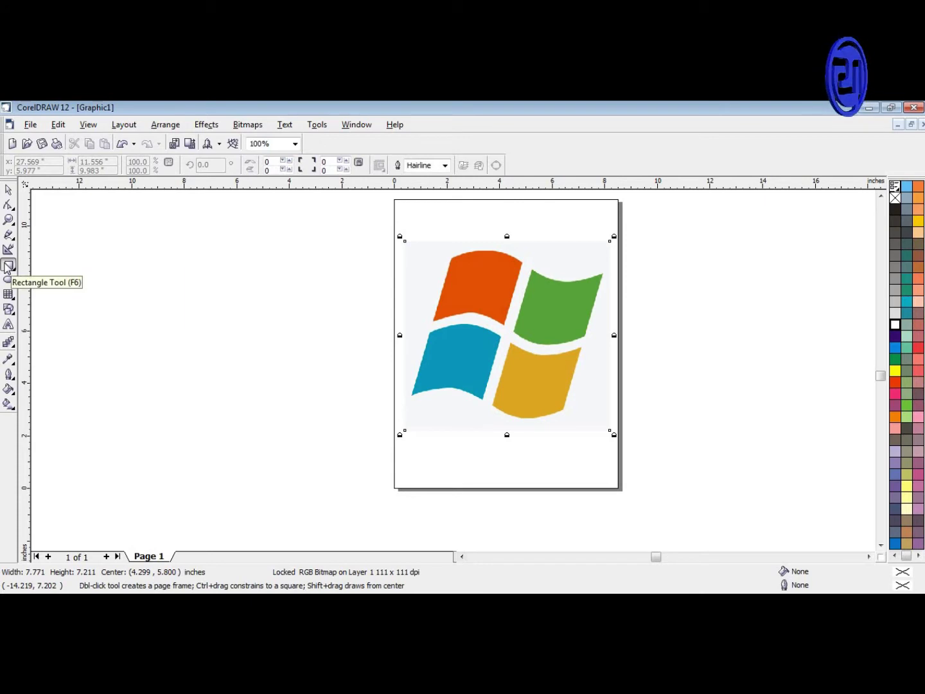
left_click_drag(241, 293, 373, 424)
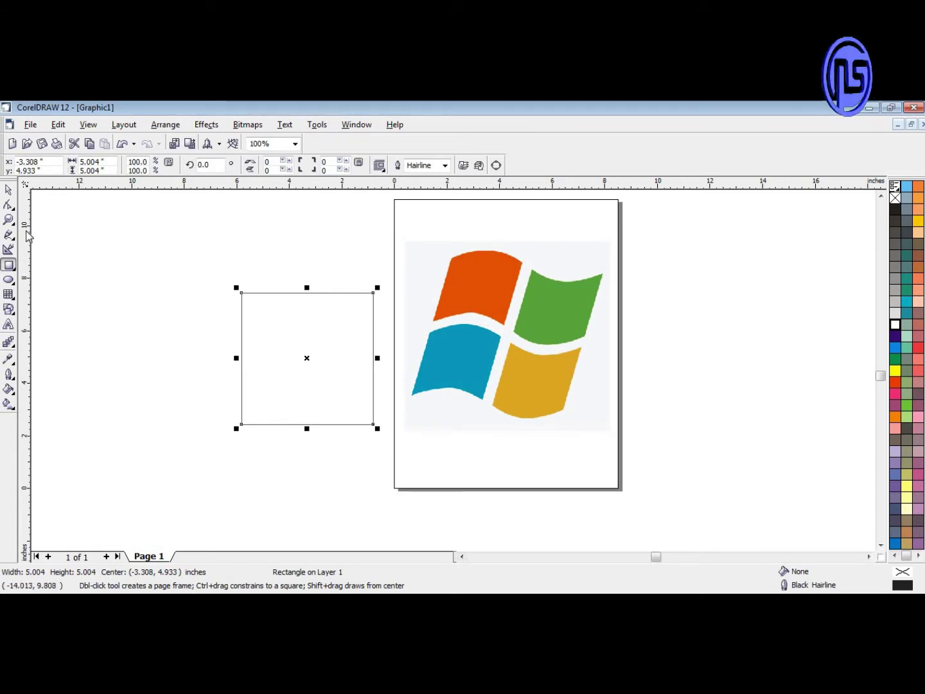
left_click(9, 190)
key("ctrl+q")
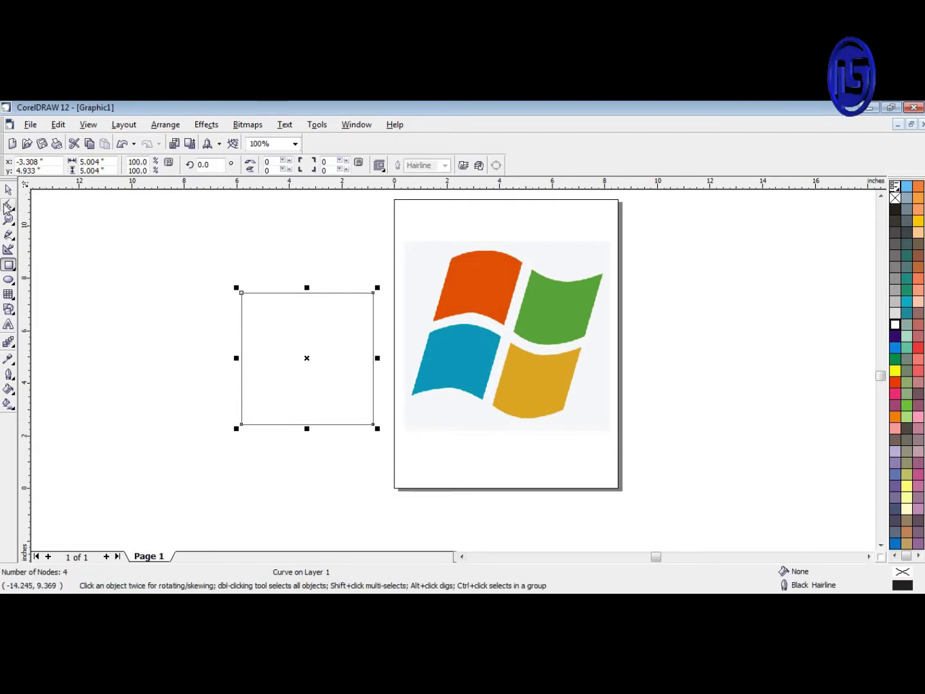
Move the square's four corner nodes roughly onto the outer corners of the Windows logo using the Shape tool.
left_click(8, 204)
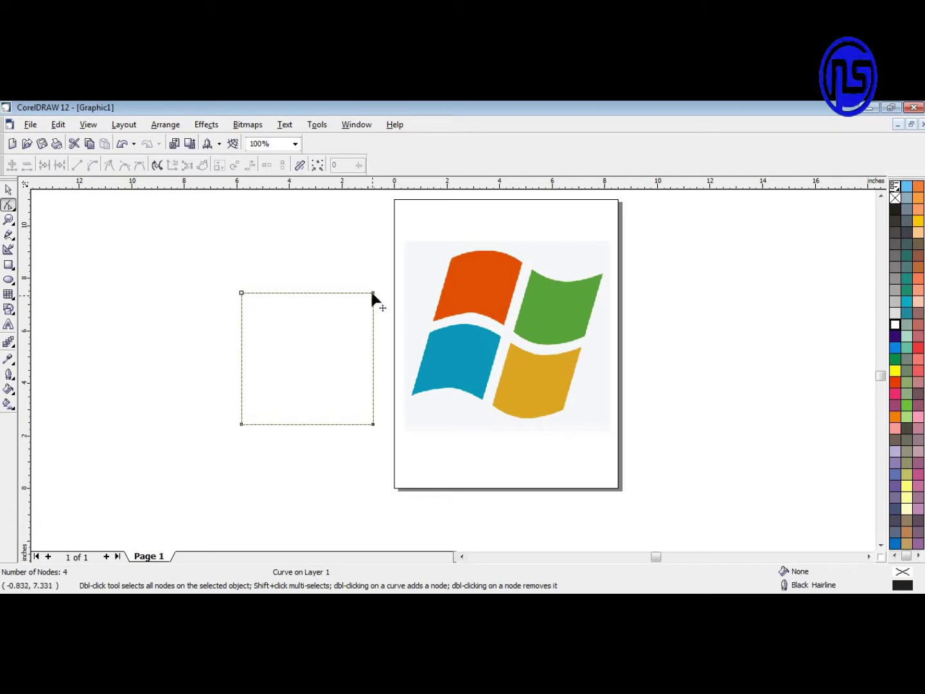
left_click_drag(373, 292, 601, 274)
left_click_drag(372, 424, 563, 411)
left_click_drag(242, 423, 411, 393)
left_click_drag(242, 294, 449, 257)
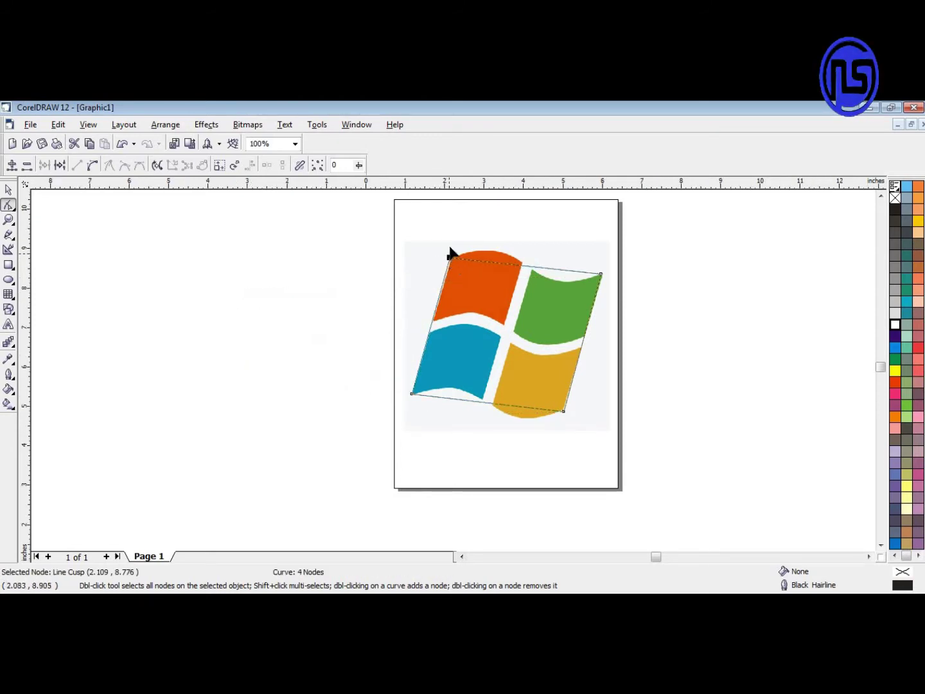
Refine the outline's two upper nodes to sit on the orange pane's upper-left corner and the green pane's upper-right corner.
scroll(449, 258, "up", 5)
scroll(449, 260, "up", 2)
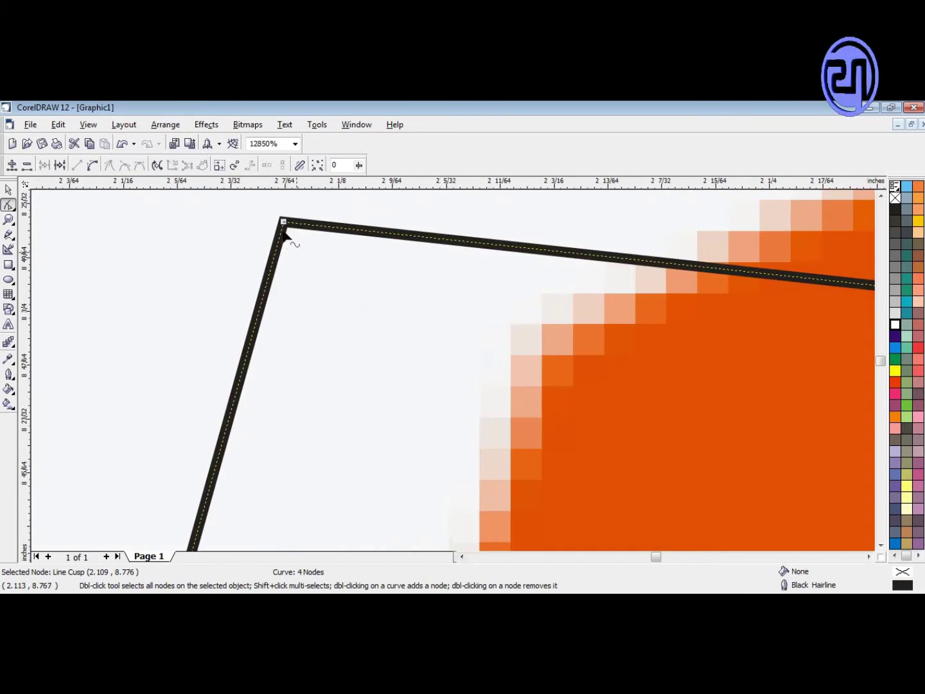
left_click_drag(290, 239, 540, 351)
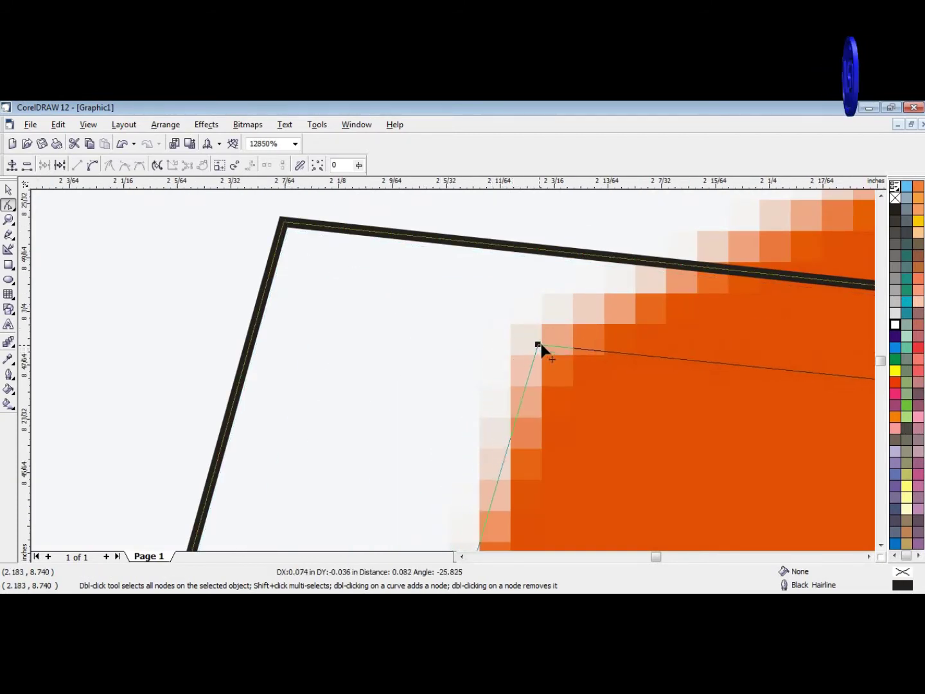
scroll(329, 277, "down", 1)
scroll(327, 281, "down", 7)
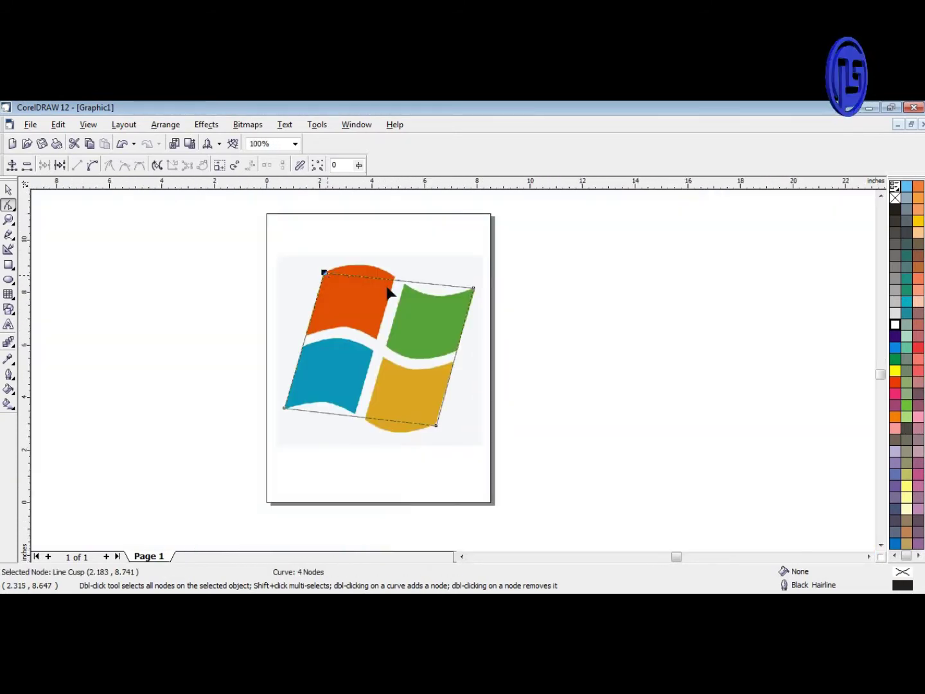
scroll(474, 289, "up", 4)
scroll(467, 299, "up", 2)
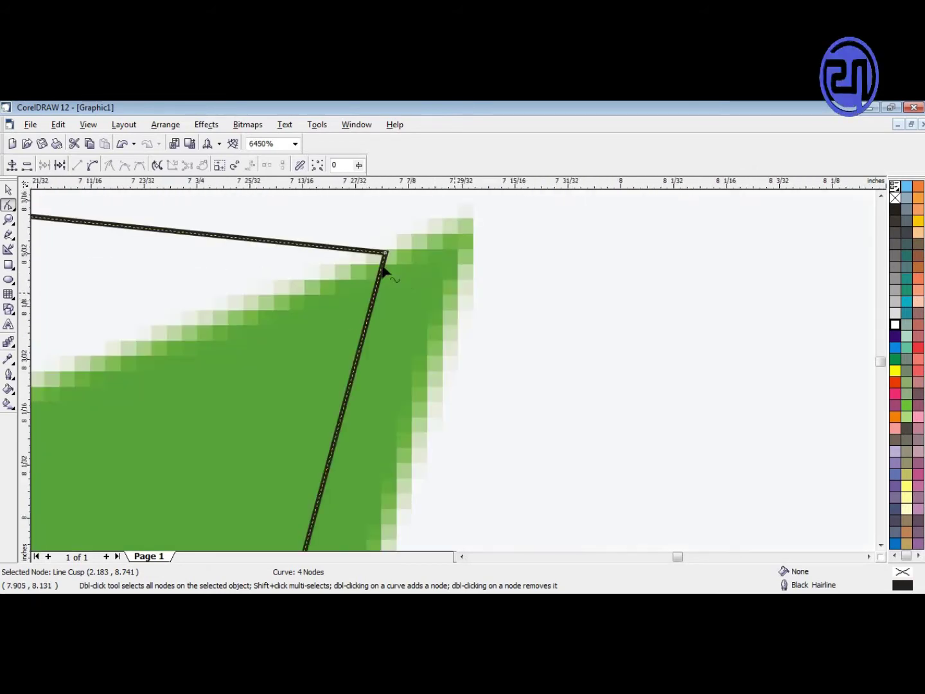
left_click_drag(387, 256, 480, 224)
Refine the outline's two lower nodes to sit on the yellow pane's lower-right corner and the blue pane's lower-left corner.
scroll(480, 226, "down", 7)
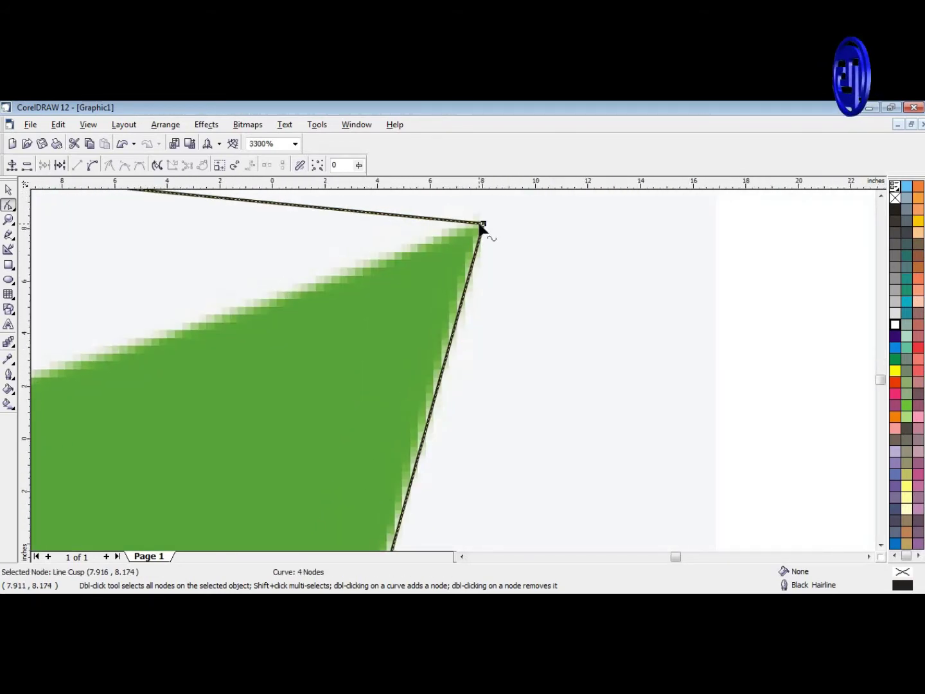
scroll(446, 342, "up", 2)
scroll(409, 341, "up", 2)
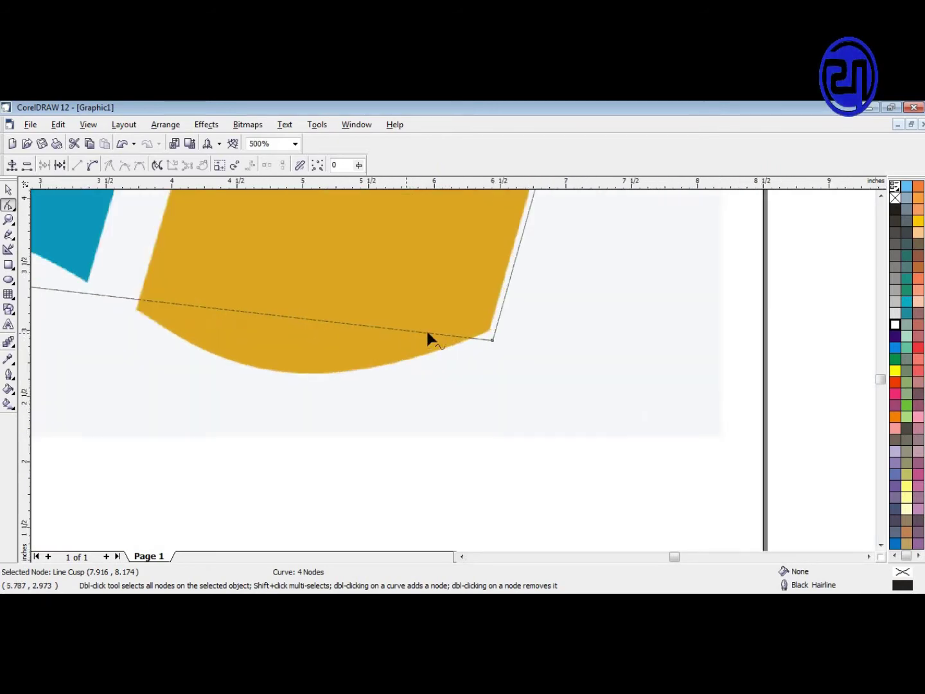
scroll(474, 336, "up", 3)
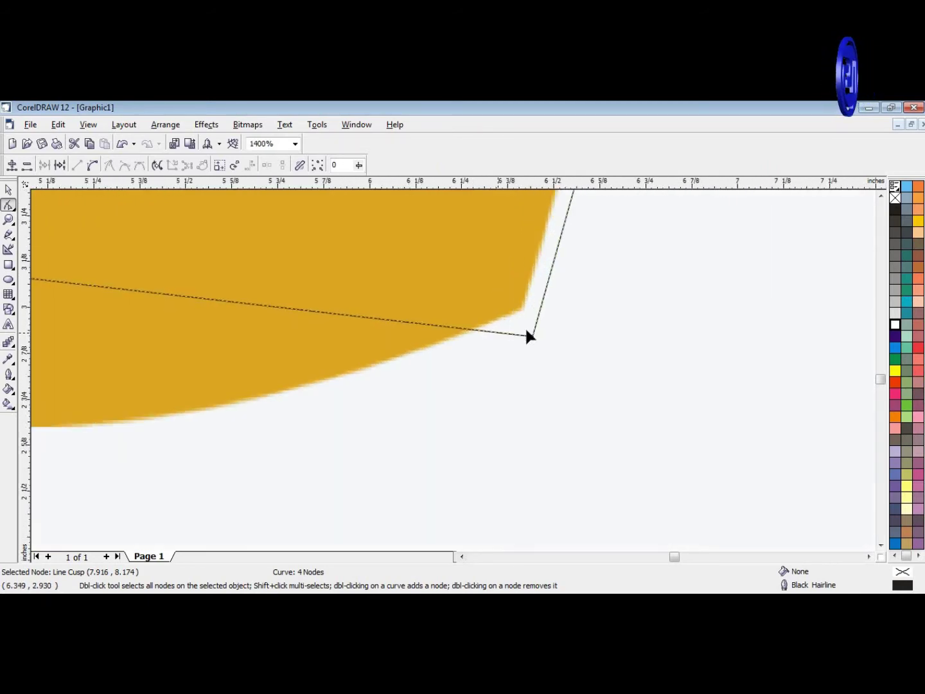
left_click_drag(533, 334, 523, 312)
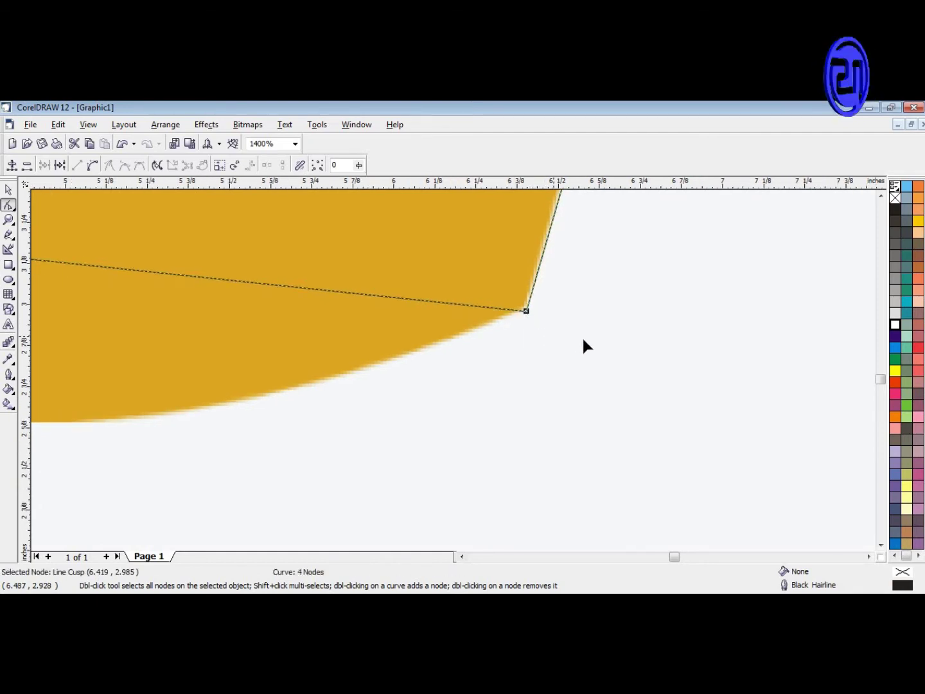
scroll(582, 336, "down", 5)
scroll(360, 298, "up", 2)
scroll(362, 302, "up", 6)
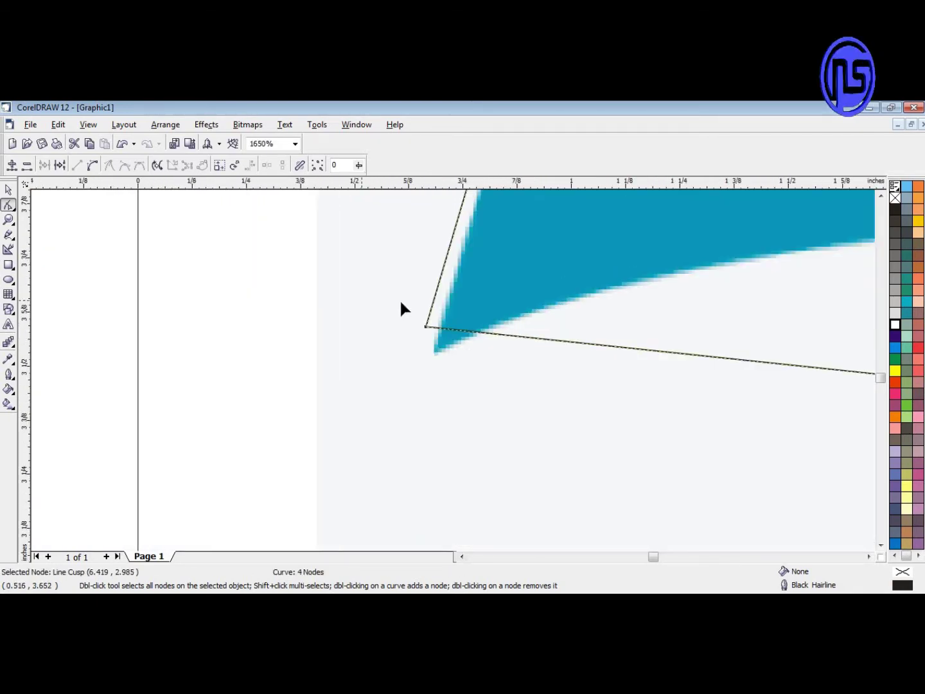
left_click_drag(489, 385, 517, 484)
Convert the outline's top edge to a curve and shape its two handles along the upper edges of the orange and green panes.
scroll(333, 402, "down", 8)
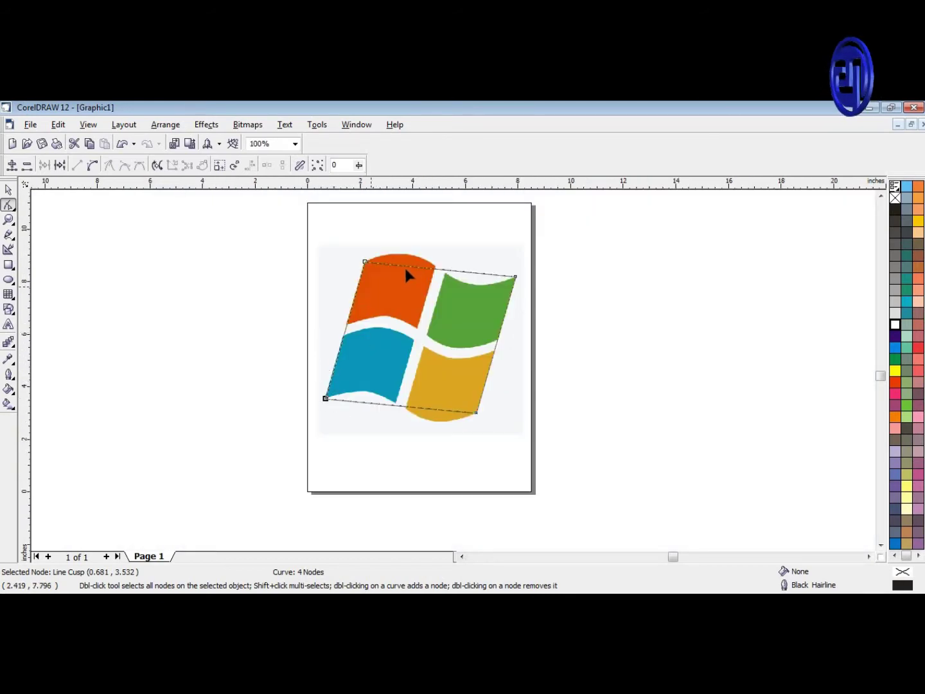
scroll(424, 264, "up", 2)
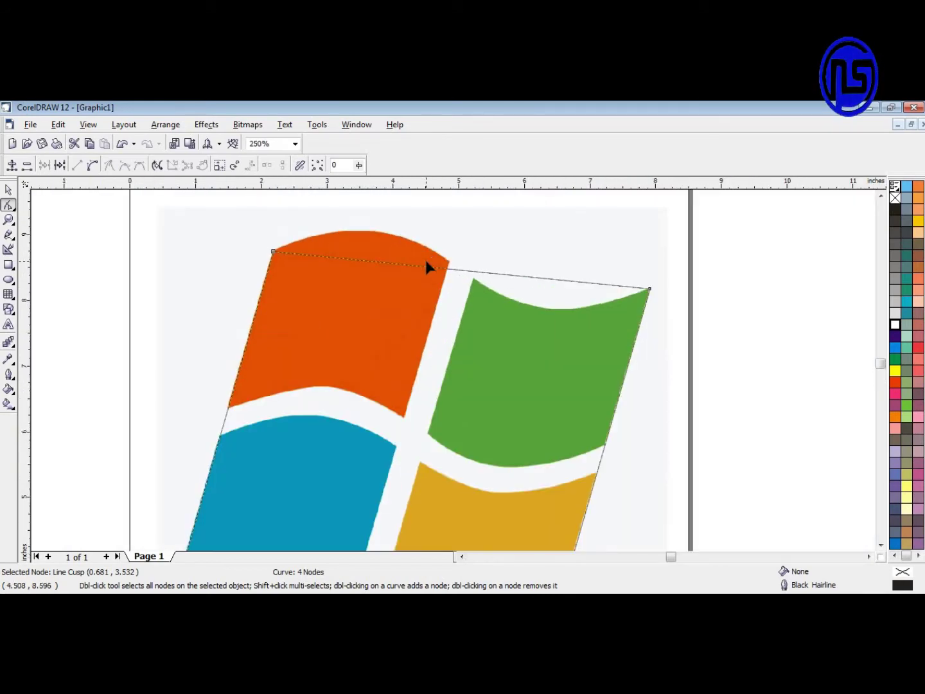
left_click(467, 270)
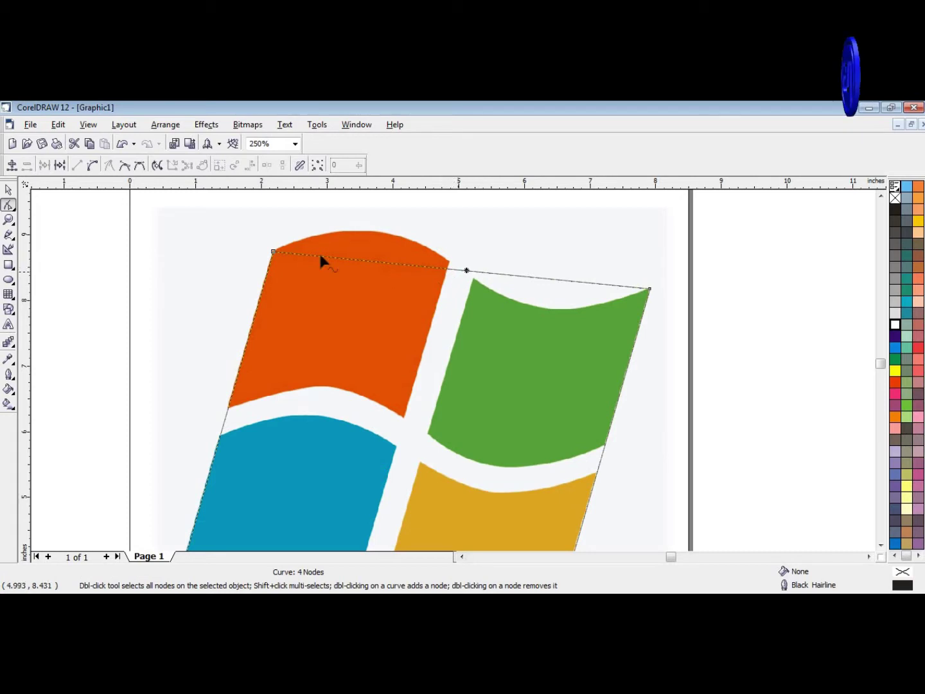
left_click(92, 168)
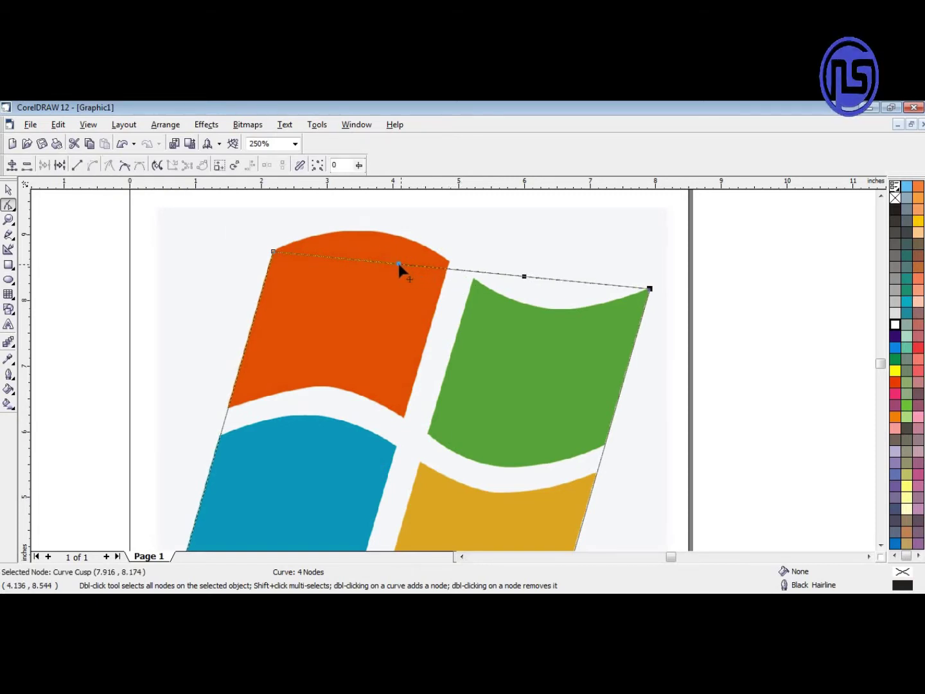
left_click_drag(397, 261, 410, 220)
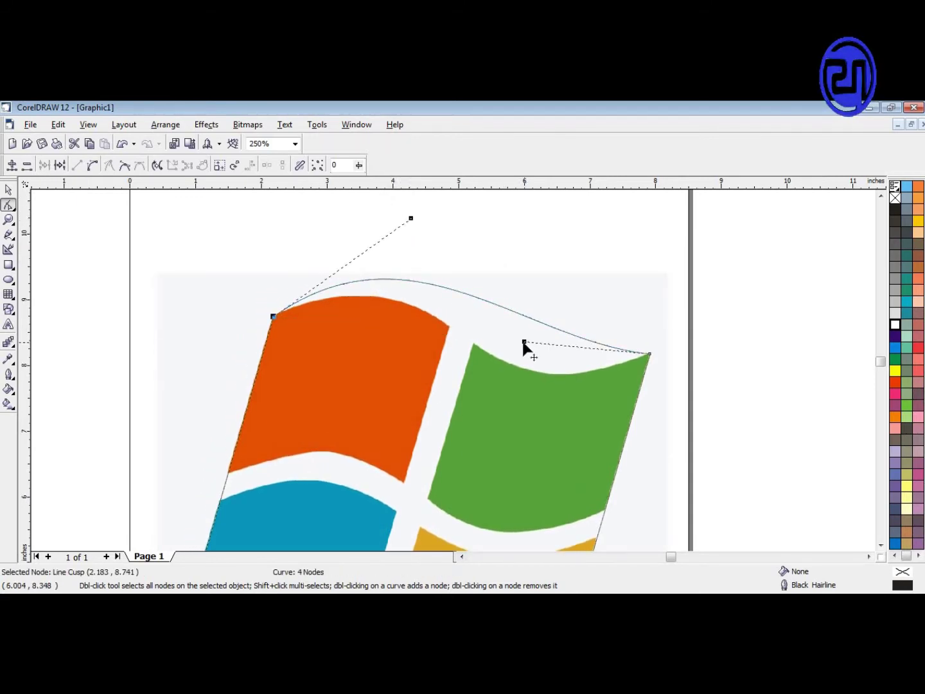
left_click_drag(522, 348, 461, 438)
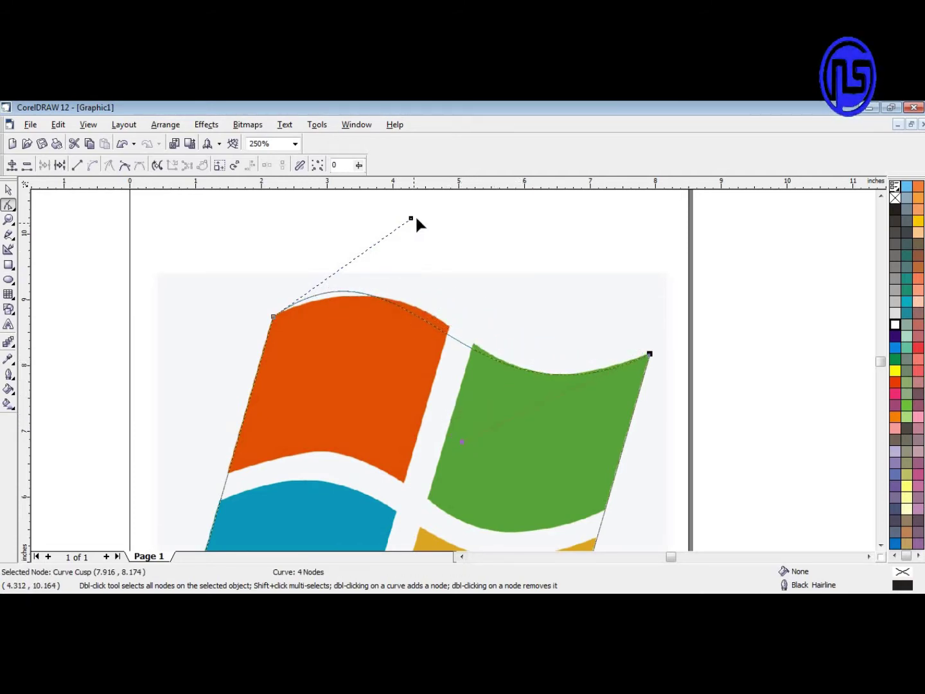
left_click_drag(411, 219, 465, 235)
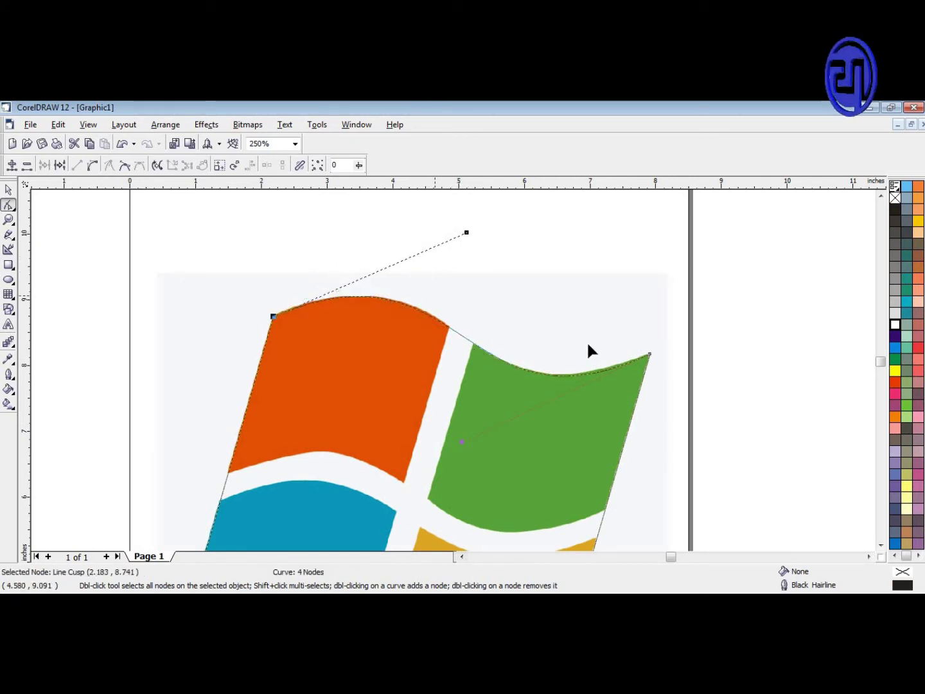
scroll(526, 441, "up", 3)
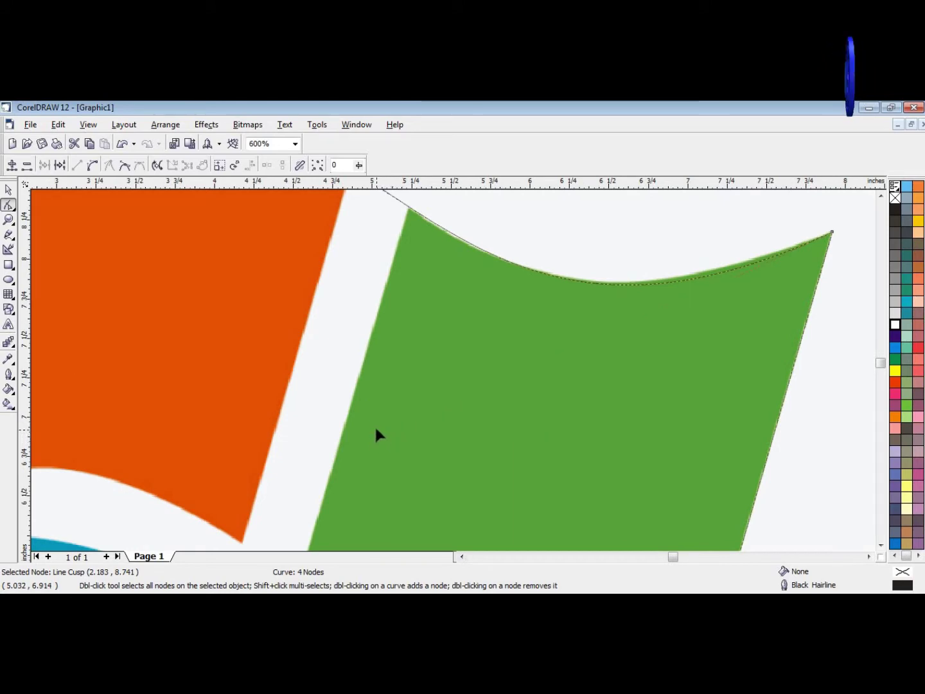
left_click(375, 428)
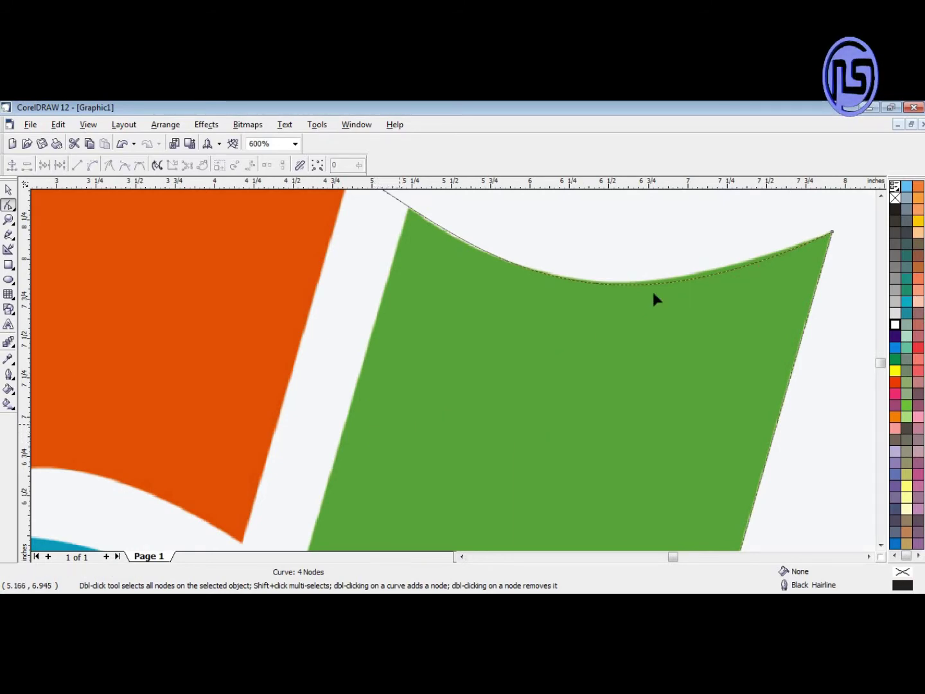
left_click_drag(755, 221, 860, 276)
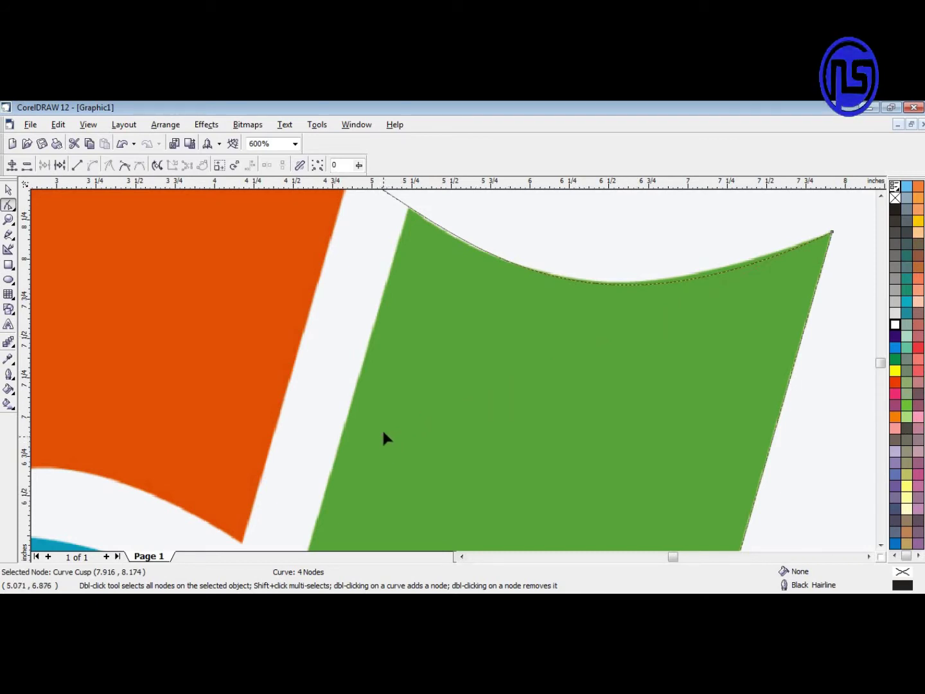
left_click(369, 422)
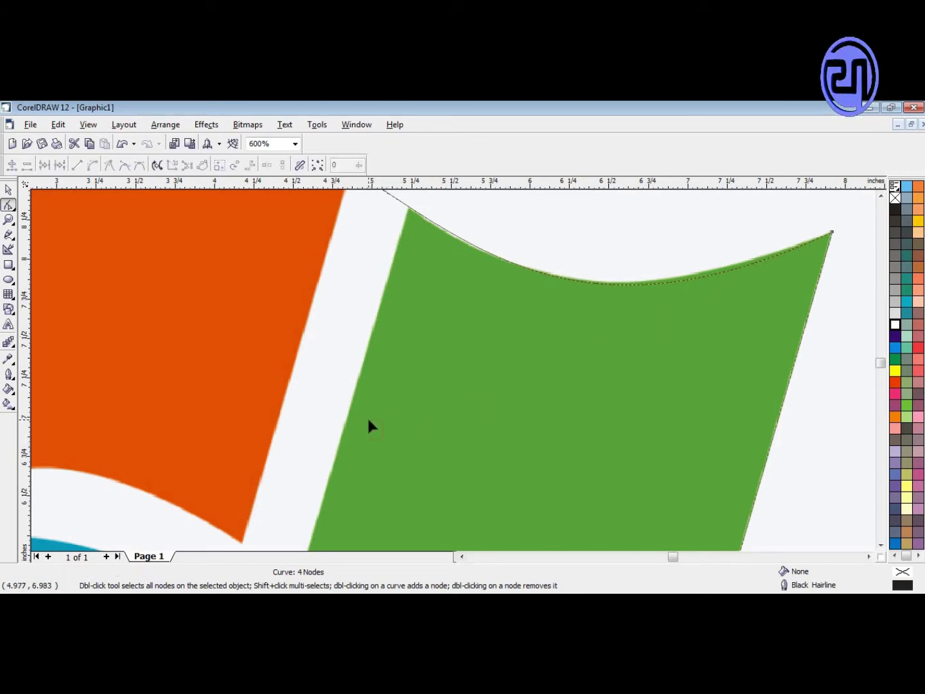
Add a node on the outline's top edge in the gap between the orange and green panes and nudge it slightly outward.
scroll(466, 374, "down", 1)
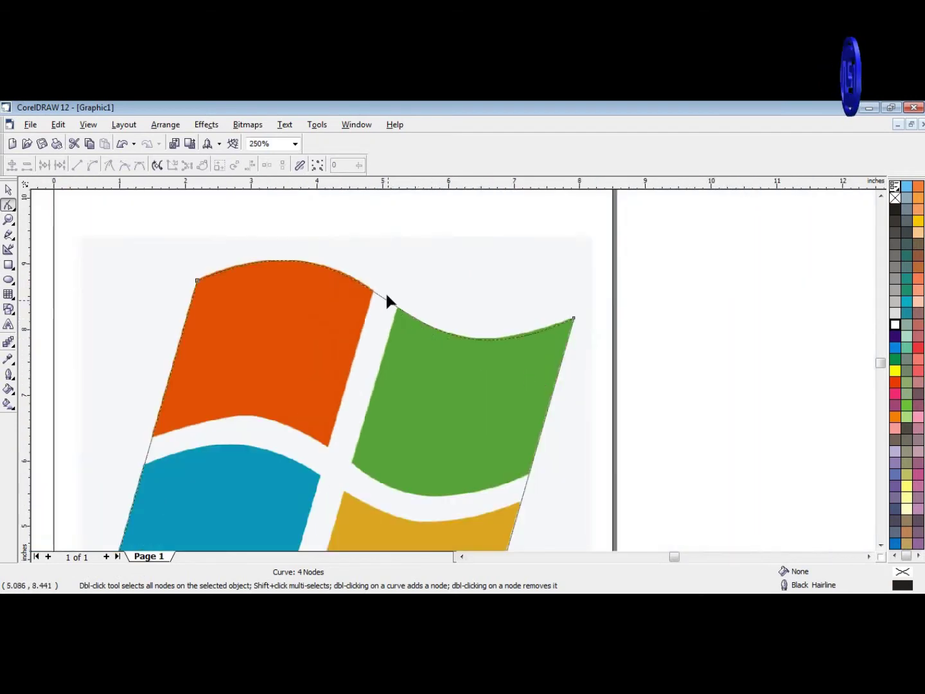
scroll(386, 295, "up", 2)
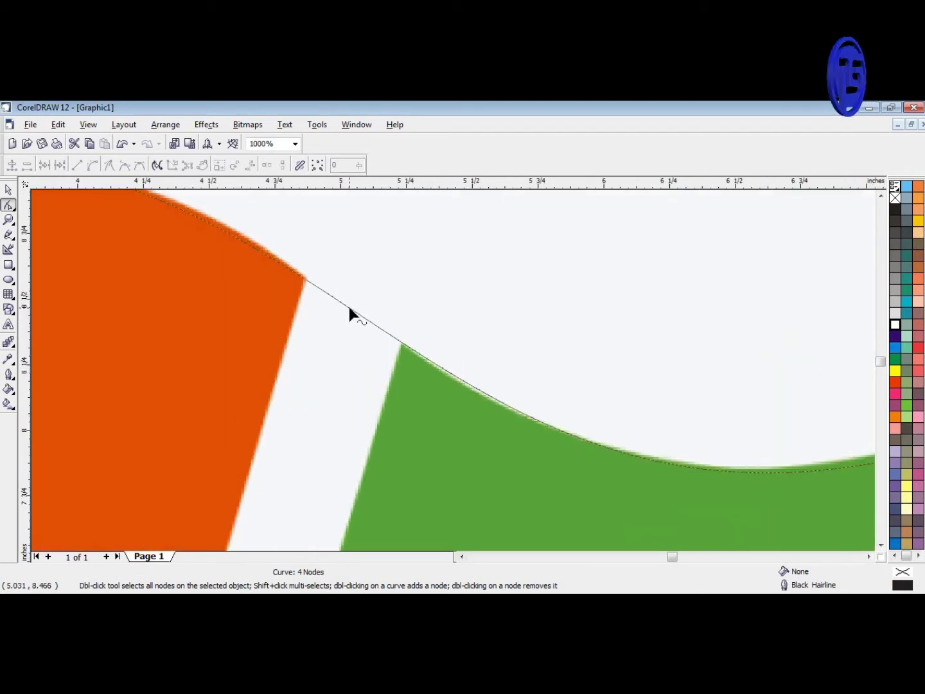
double_click(348, 307)
scroll(341, 300, "up", 1)
scroll(341, 298, "up", 2)
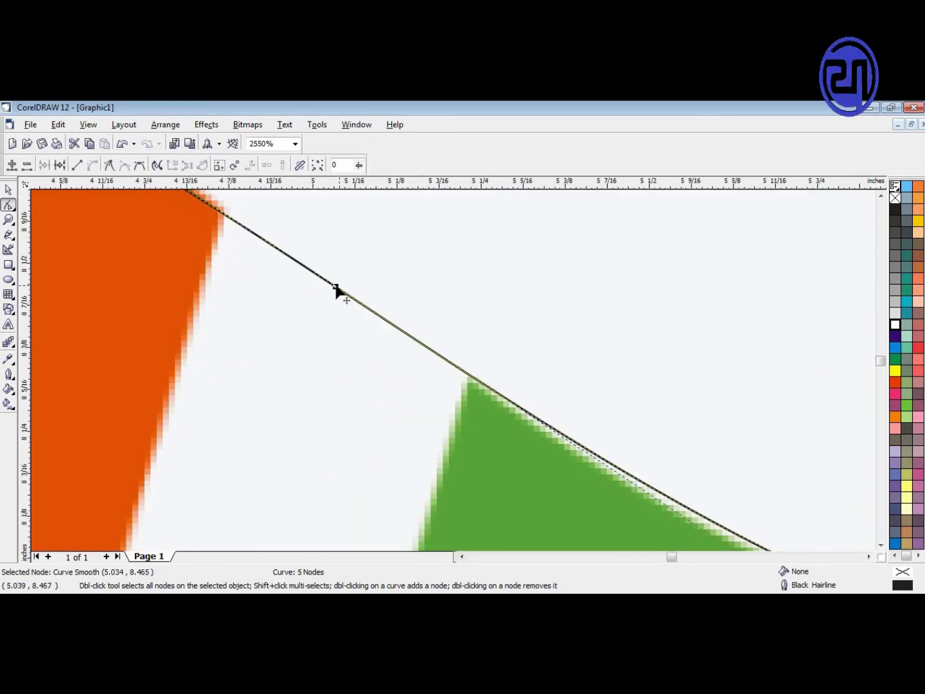
left_click_drag(335, 287, 341, 283)
Adjust the control handle of the outline's upper-right corner node to fit the curve to the green pane's upper edge.
scroll(341, 283, "down", 10)
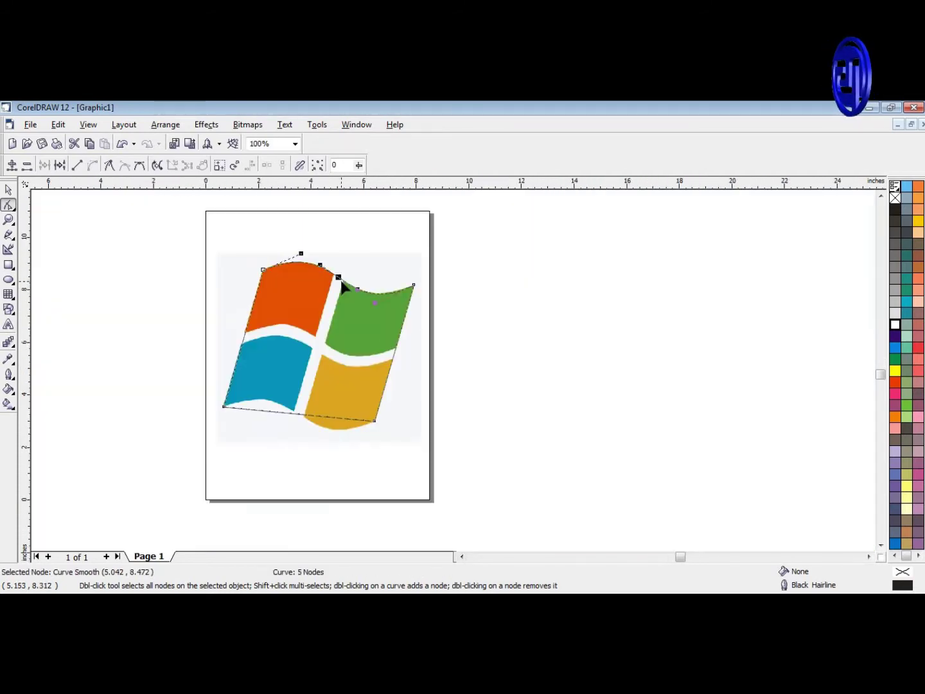
scroll(342, 287, "up", 5)
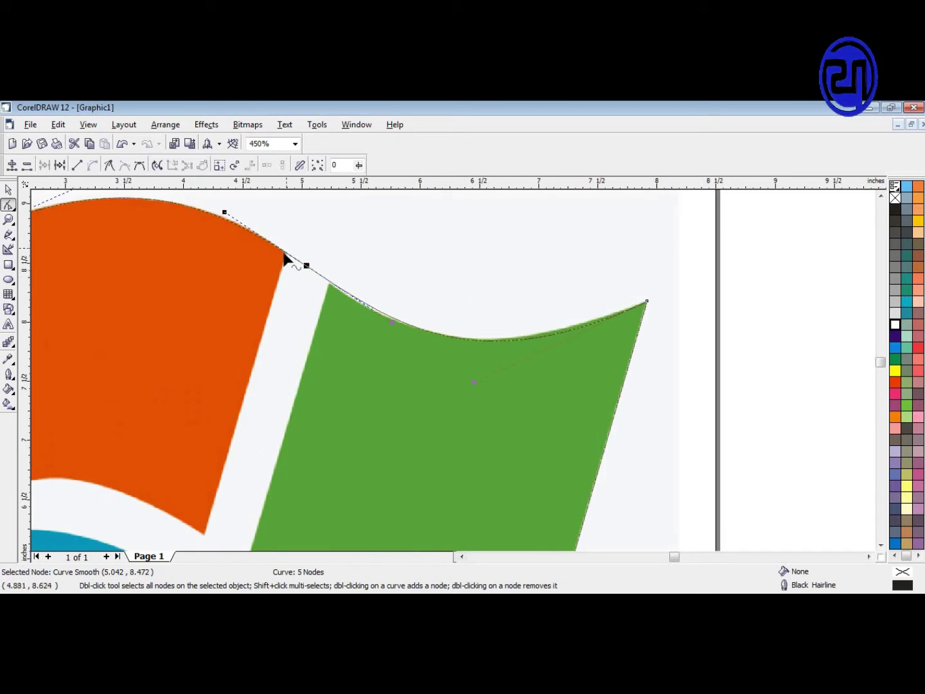
scroll(340, 283, "up", 1)
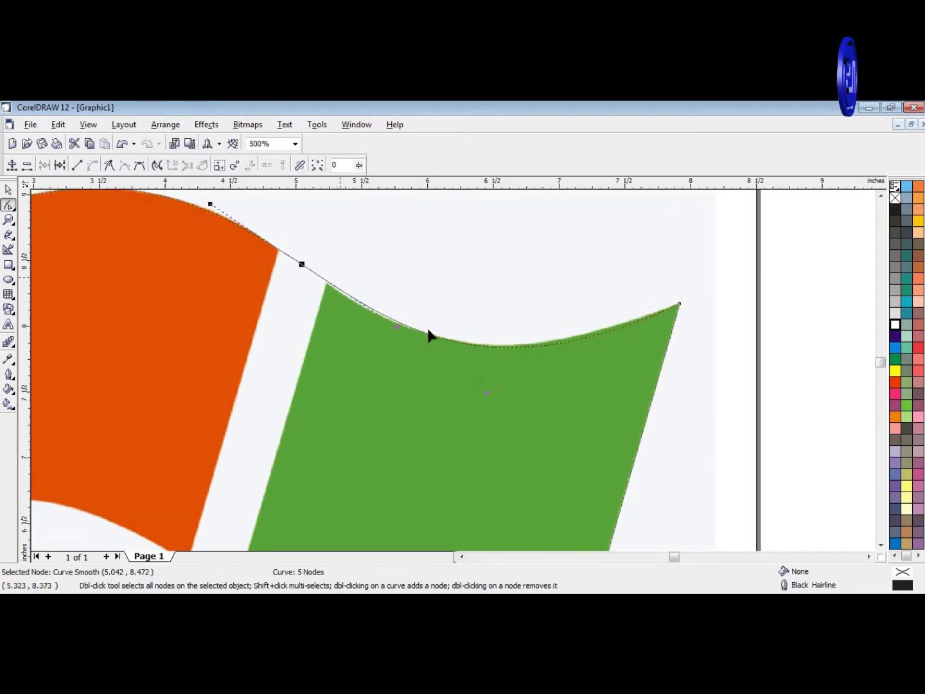
scroll(471, 335, "up", 1)
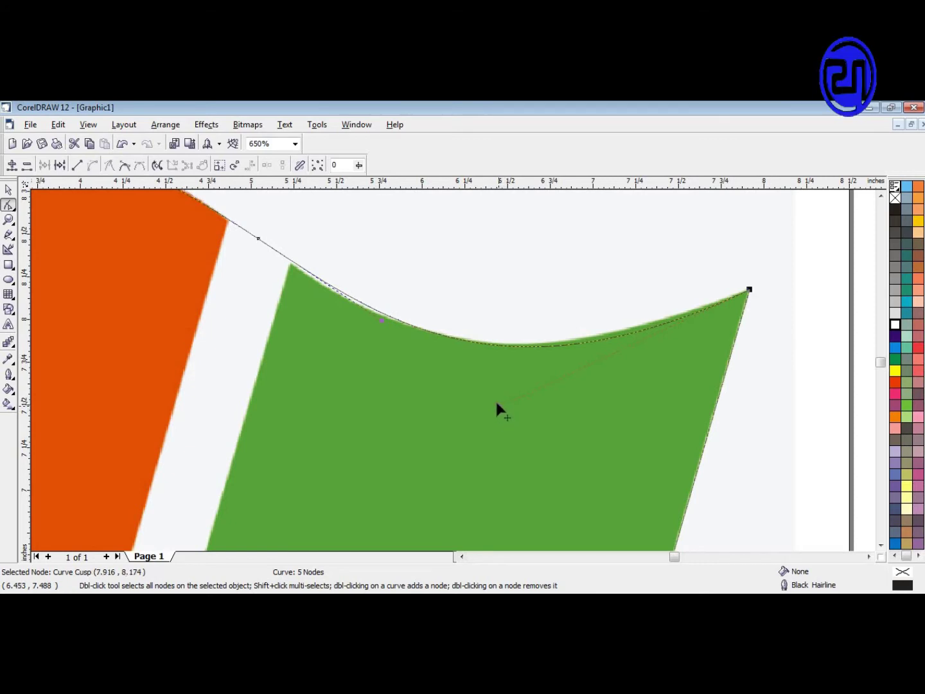
left_click_drag(498, 406, 466, 394)
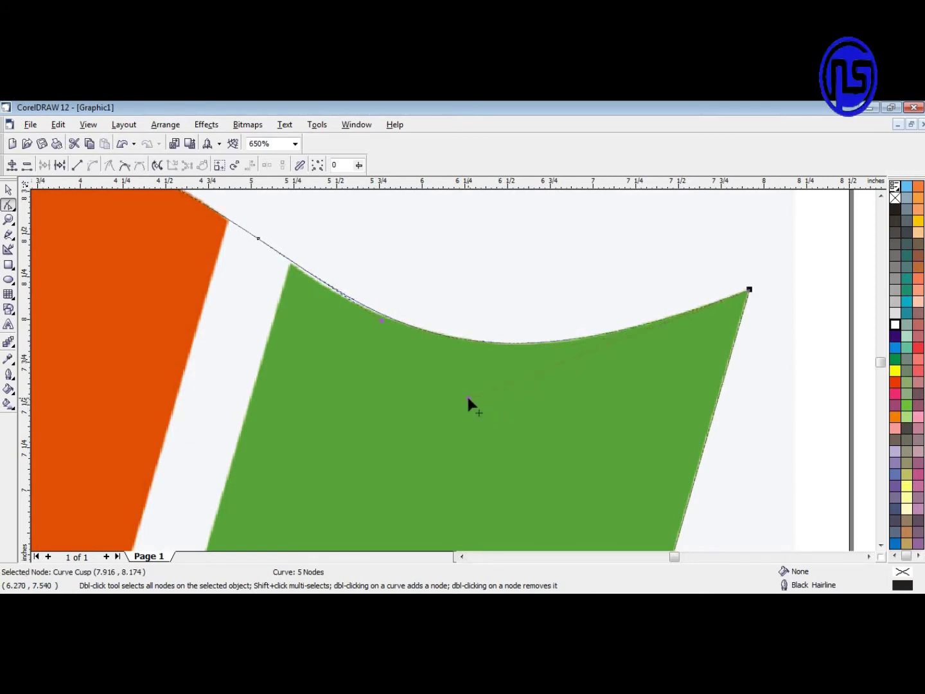
Convert the outline's bottom edge to a curve and bend its two handles roughly along the lower edges of the blue and yellow panes.
scroll(642, 263, "down", 3)
scroll(576, 251, "down", 2)
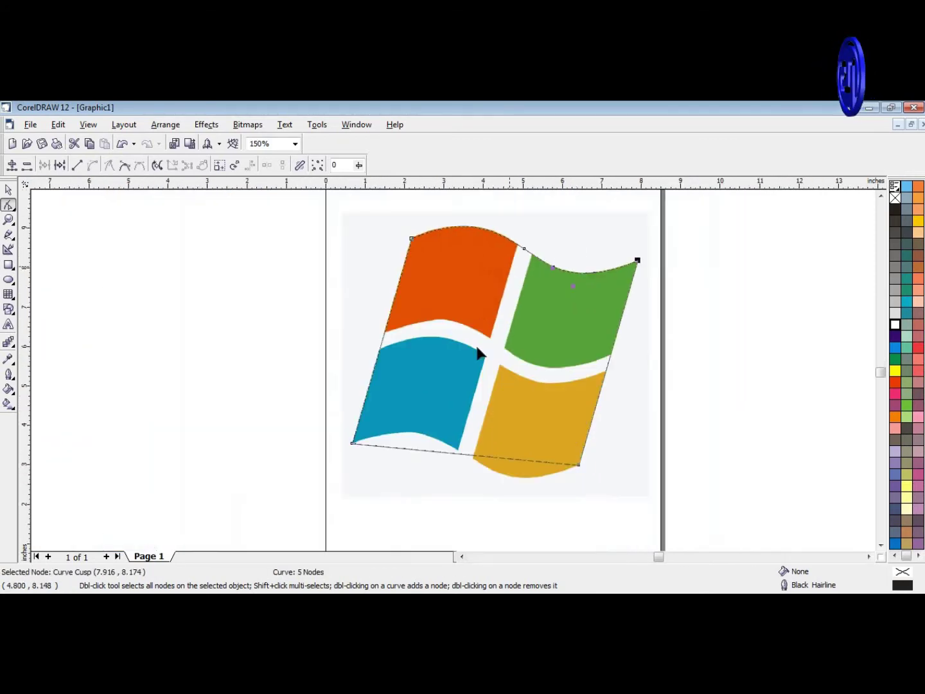
scroll(444, 474, "up", 2)
scroll(450, 487, "up", 2)
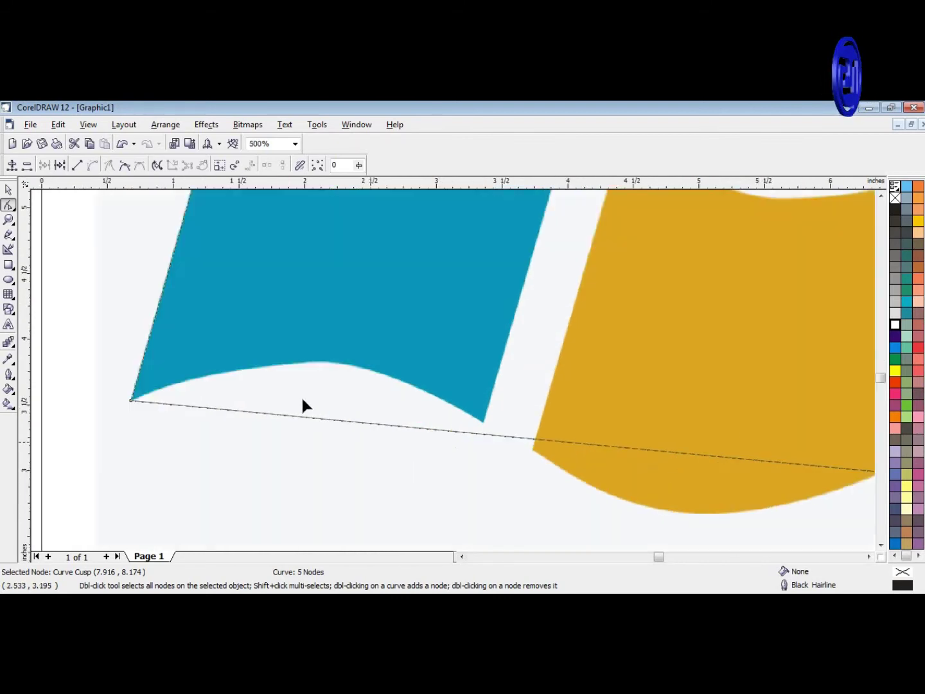
scroll(147, 411, "up", 1)
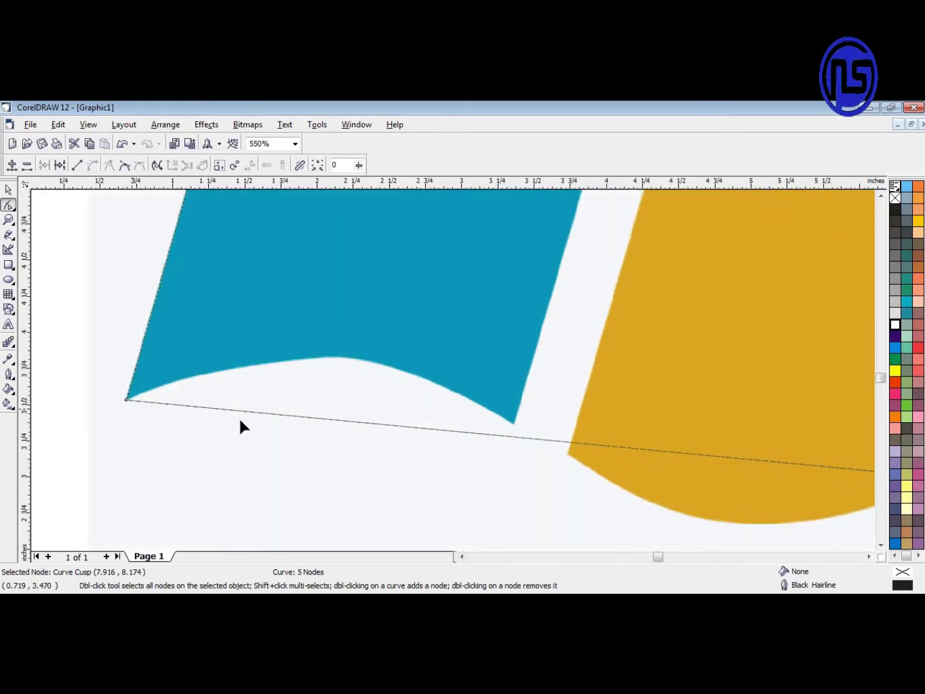
left_click(509, 437)
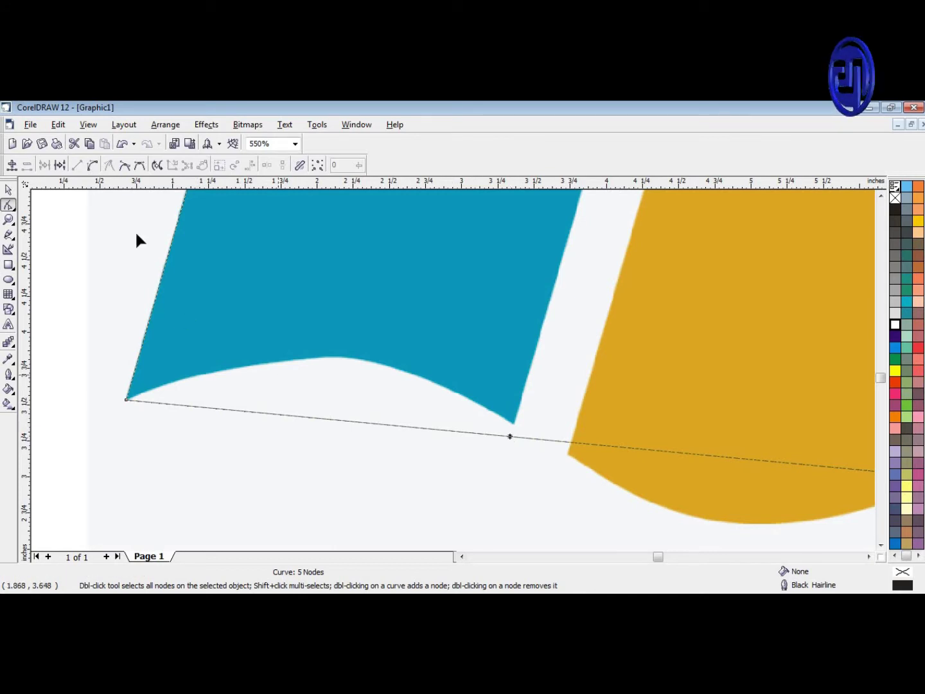
left_click(93, 166)
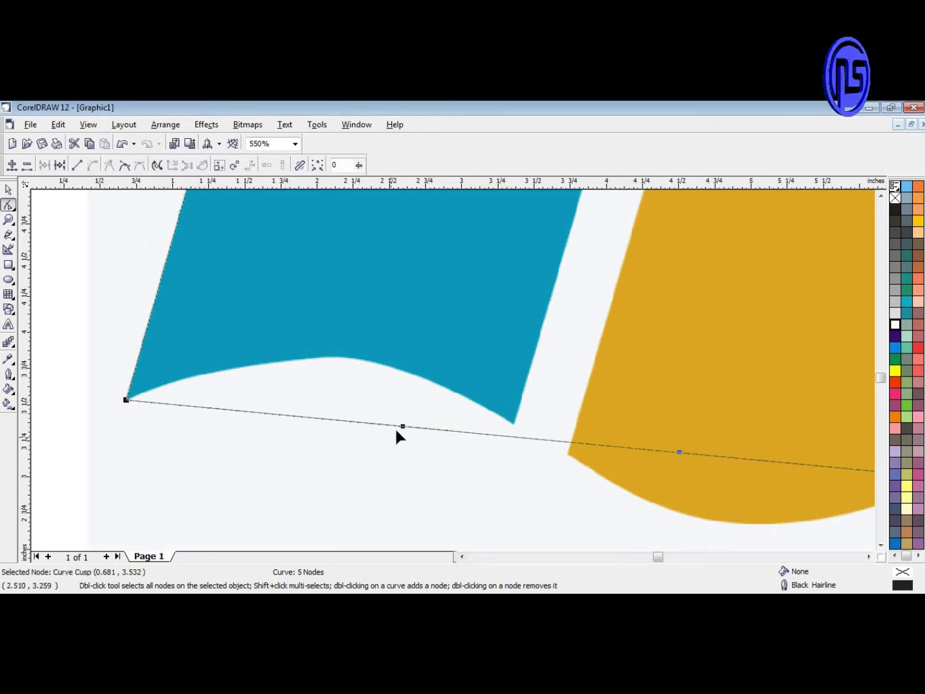
left_click_drag(403, 427, 337, 241)
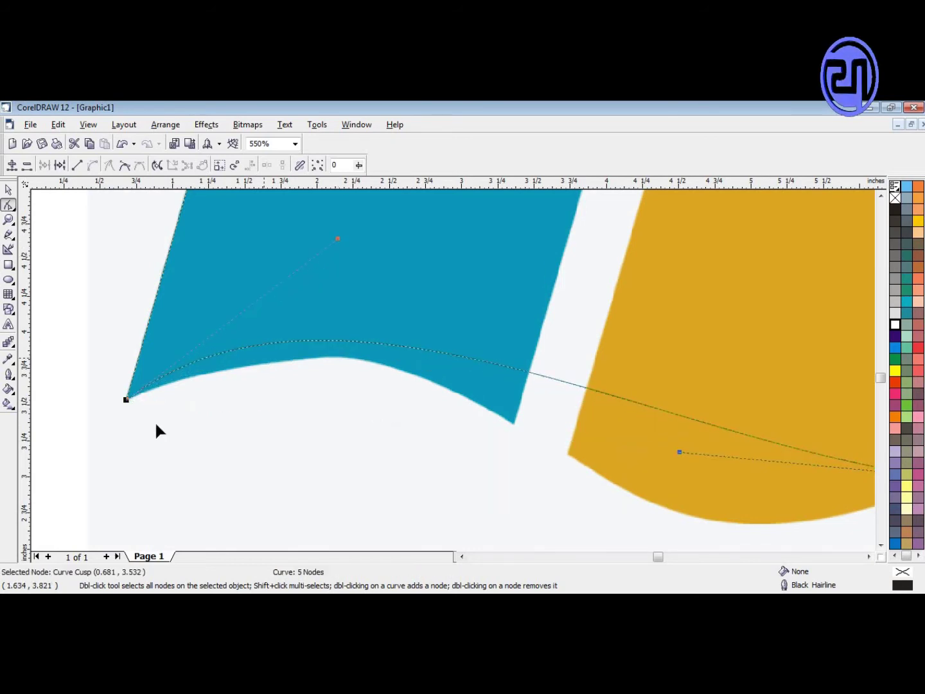
scroll(135, 406, "down", 1)
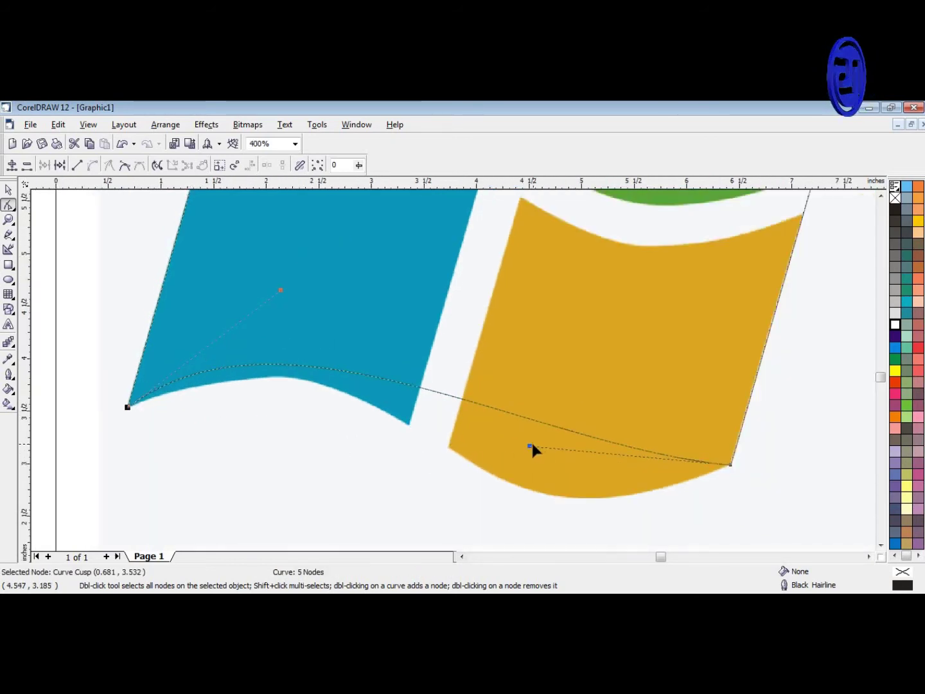
left_click_drag(529, 446, 469, 498)
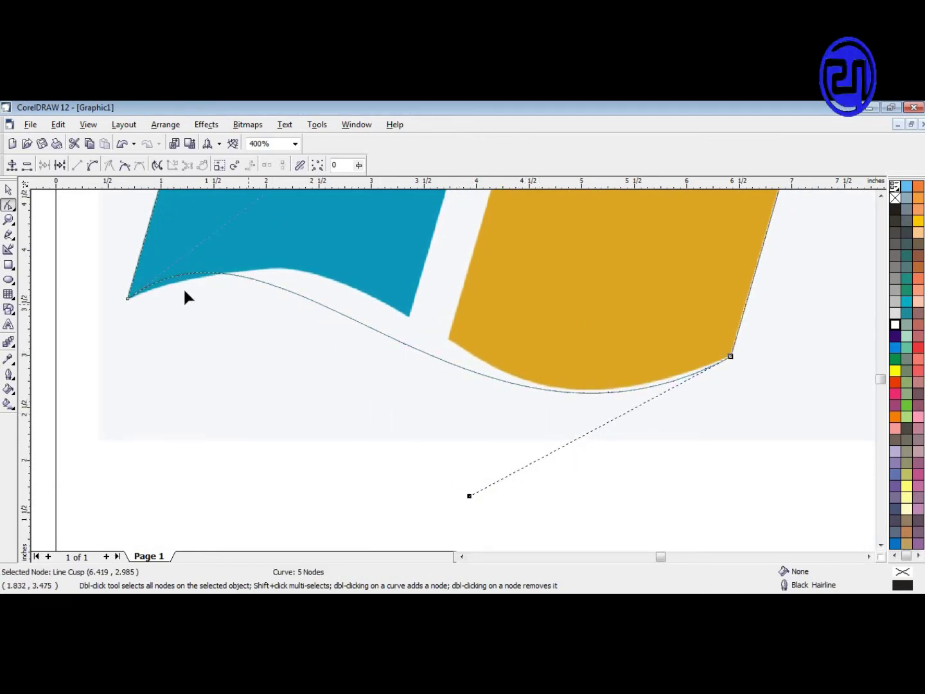
Add a bottom-edge node in the gap between the blue and yellow panes and fit the adjoining handles to the yellow pane's lower edge.
left_click_drag(165, 265, 104, 321)
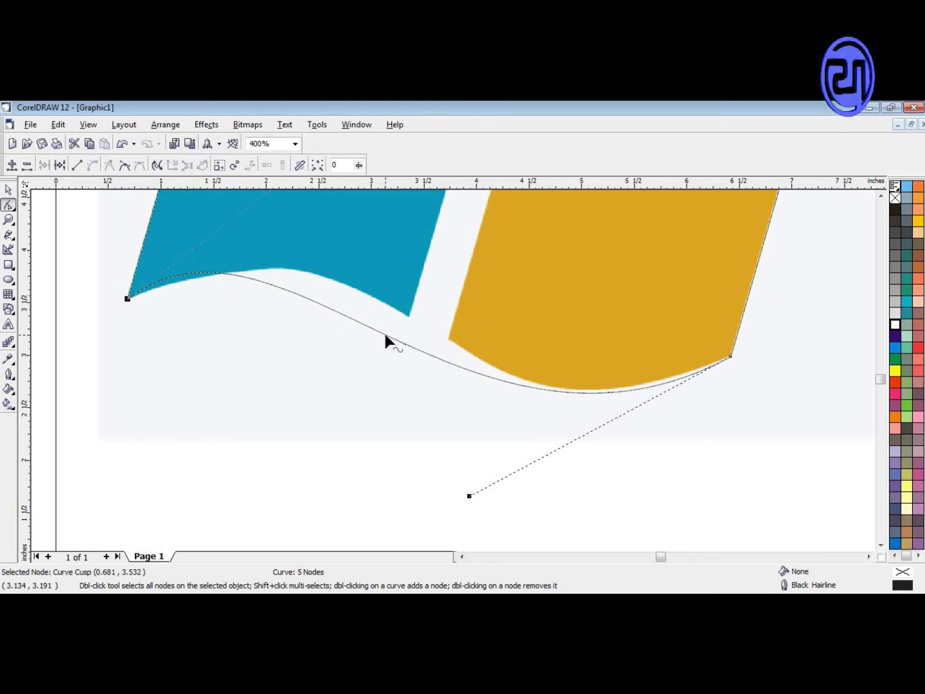
left_click_drag(385, 335, 429, 329)
scroll(543, 377, "up", 1)
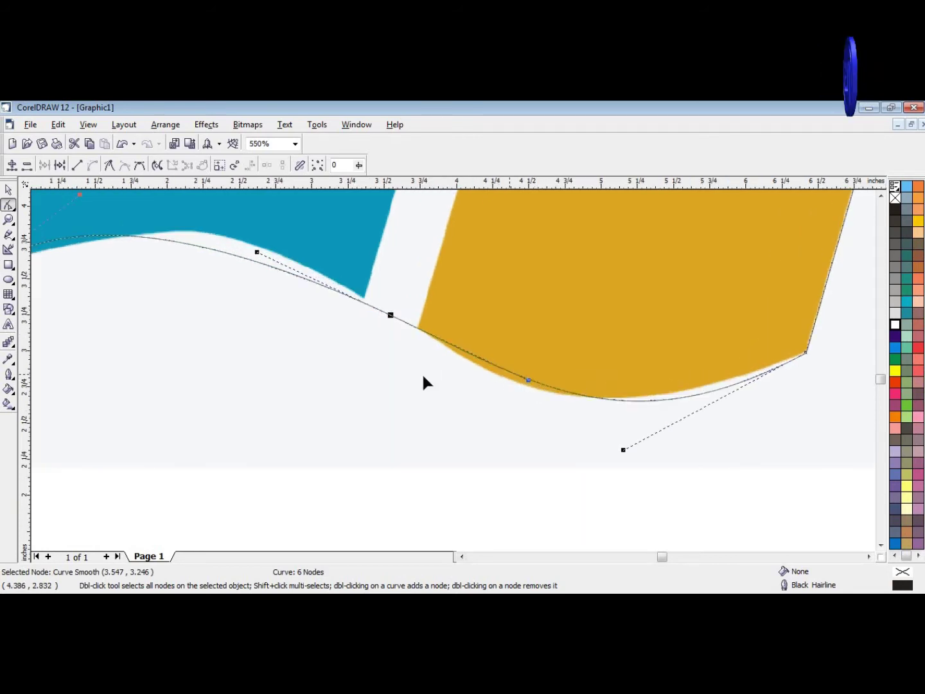
left_click_drag(621, 451, 584, 451)
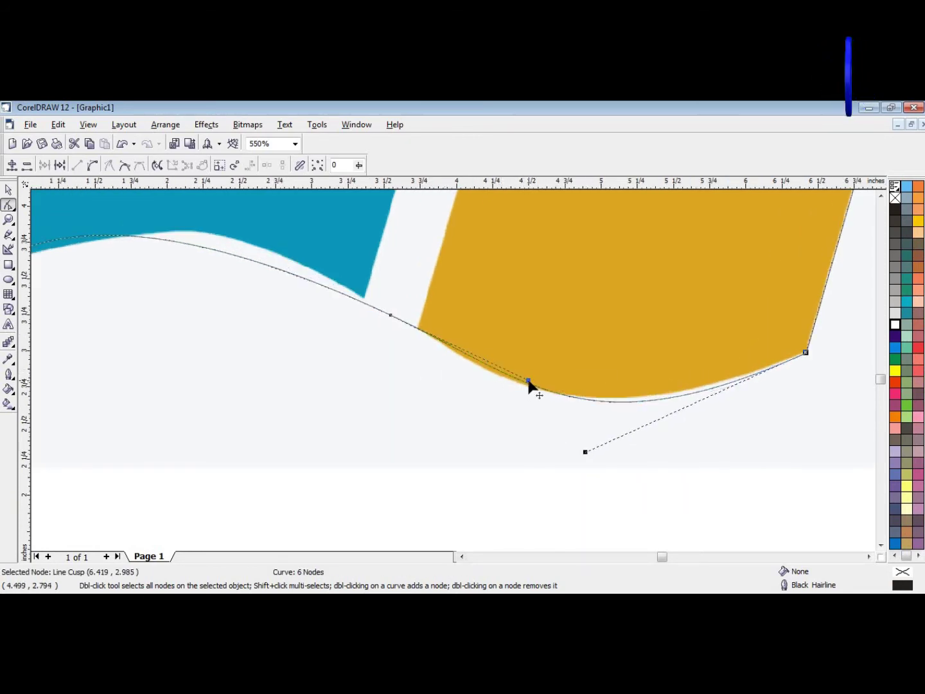
left_click_drag(528, 381, 496, 381)
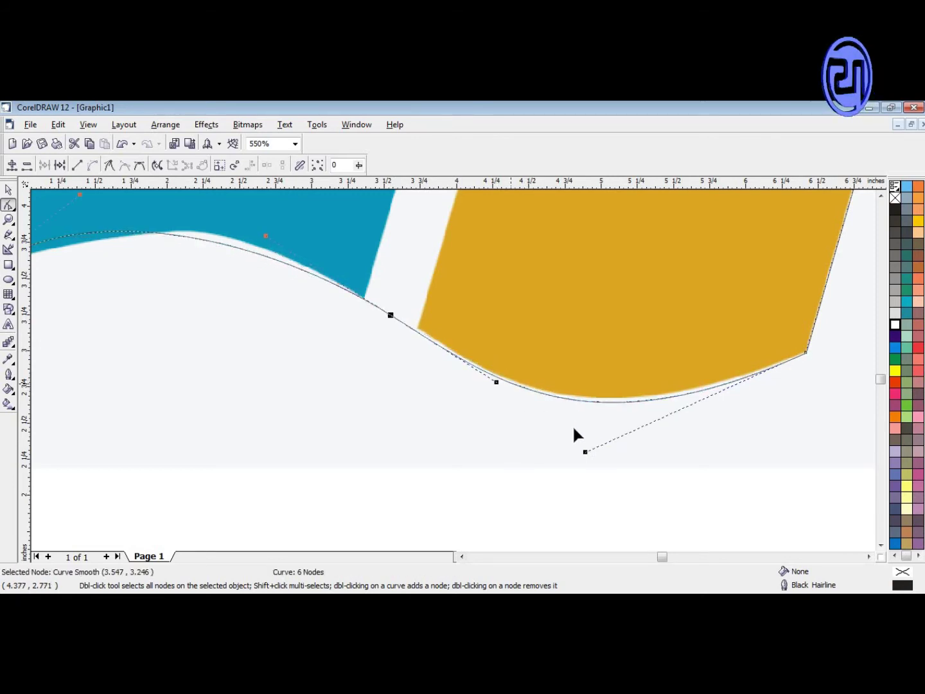
left_click_drag(583, 451, 581, 443)
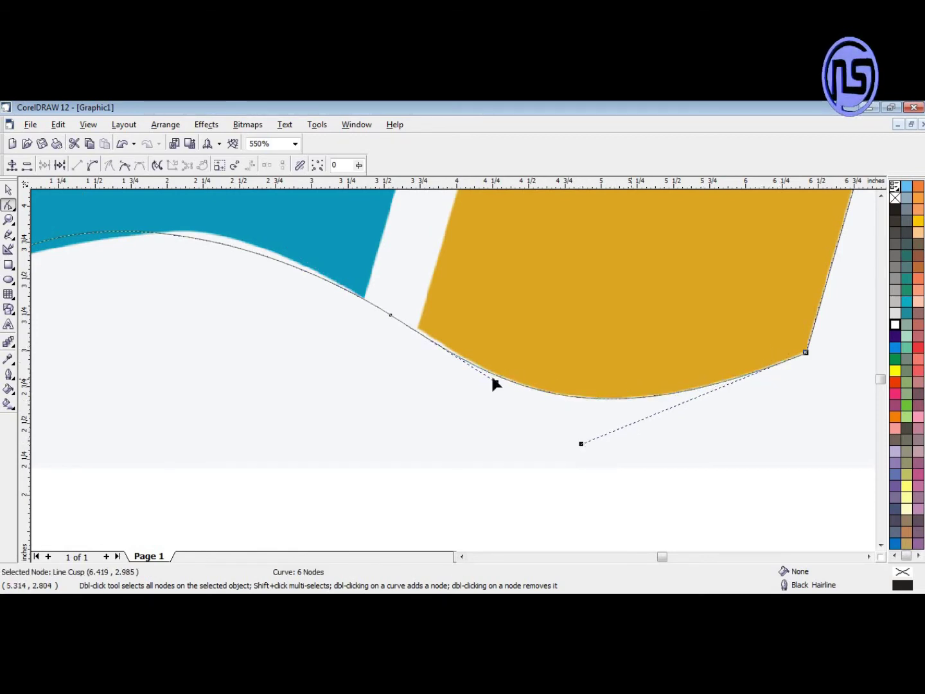
Nudge the bottom edge's middle node slightly upward so the curve meets the facing corners of the blue and yellow panes.
scroll(387, 339, "down", 1)
scroll(359, 322, "up", 2)
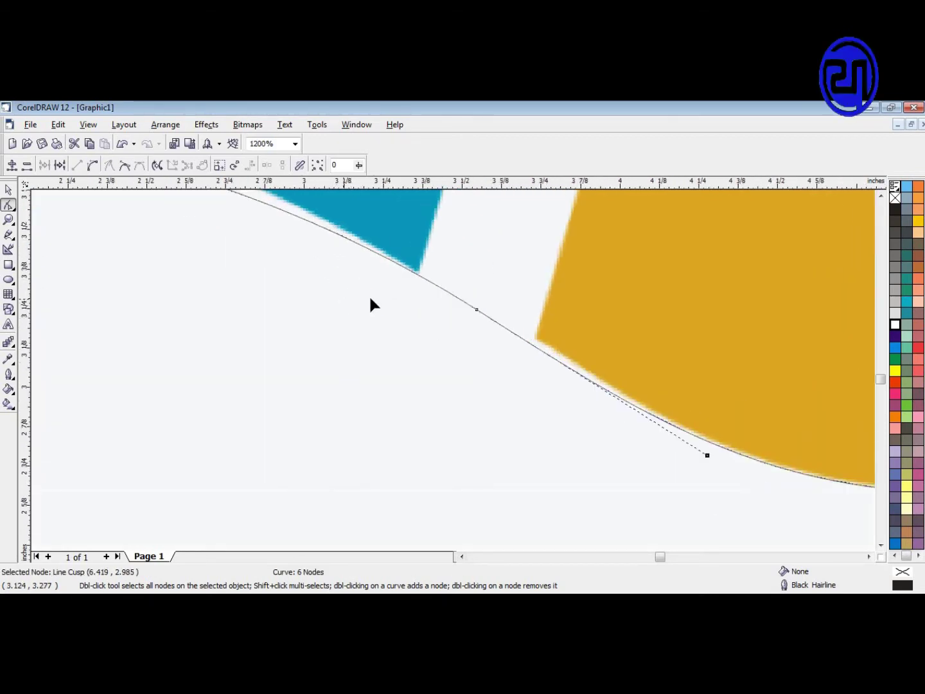
scroll(485, 296, "up", 1)
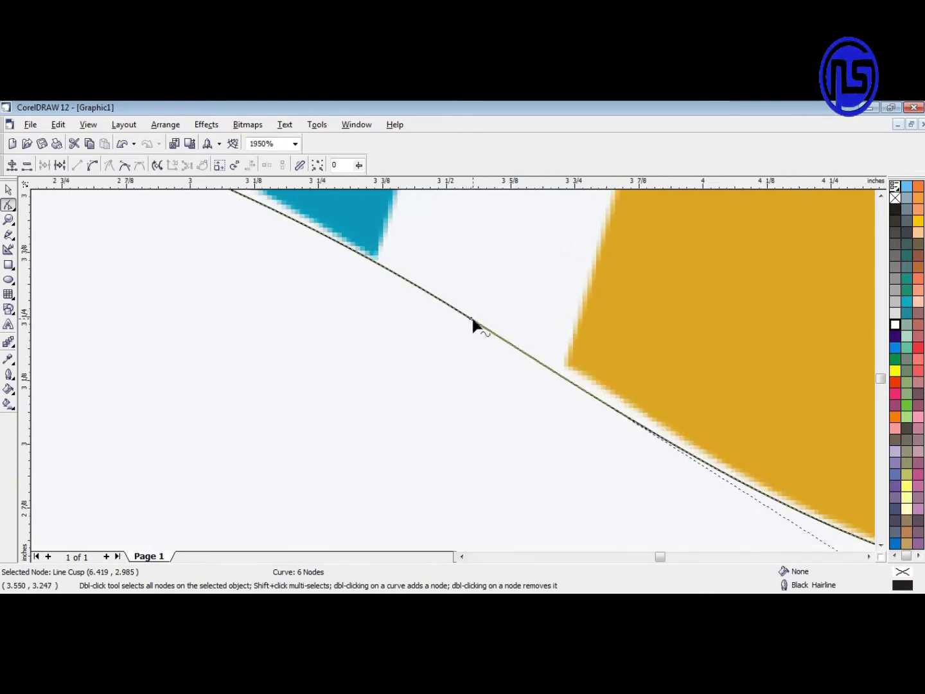
left_click_drag(471, 318, 476, 311)
scroll(662, 362, "down", 2)
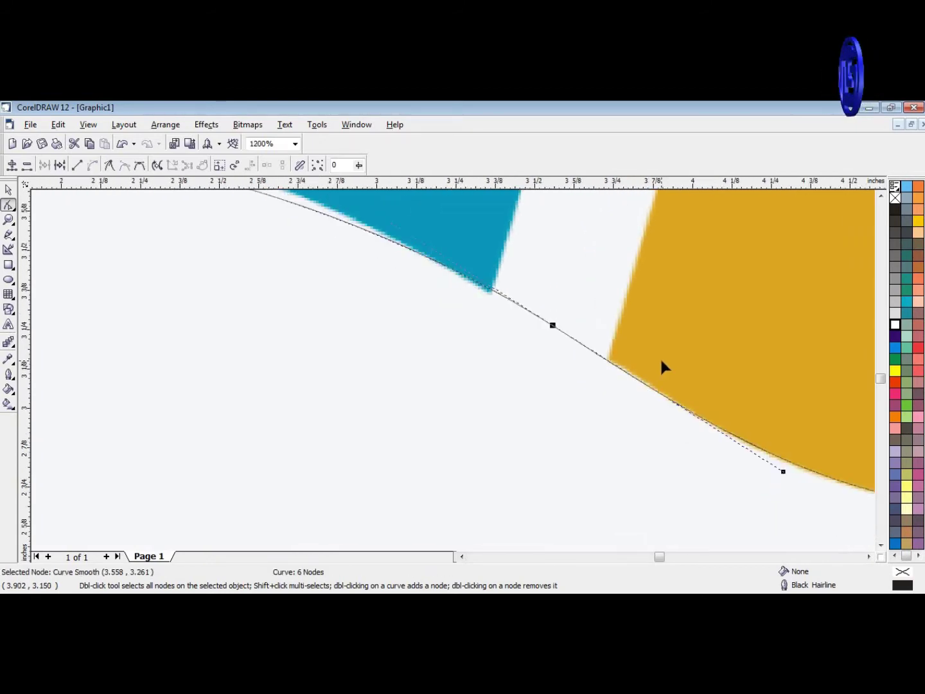
Adjust the control handle of the outline's lower-left corner node to fit the curve to the blue pane's lower edge.
scroll(661, 360, "down", 3)
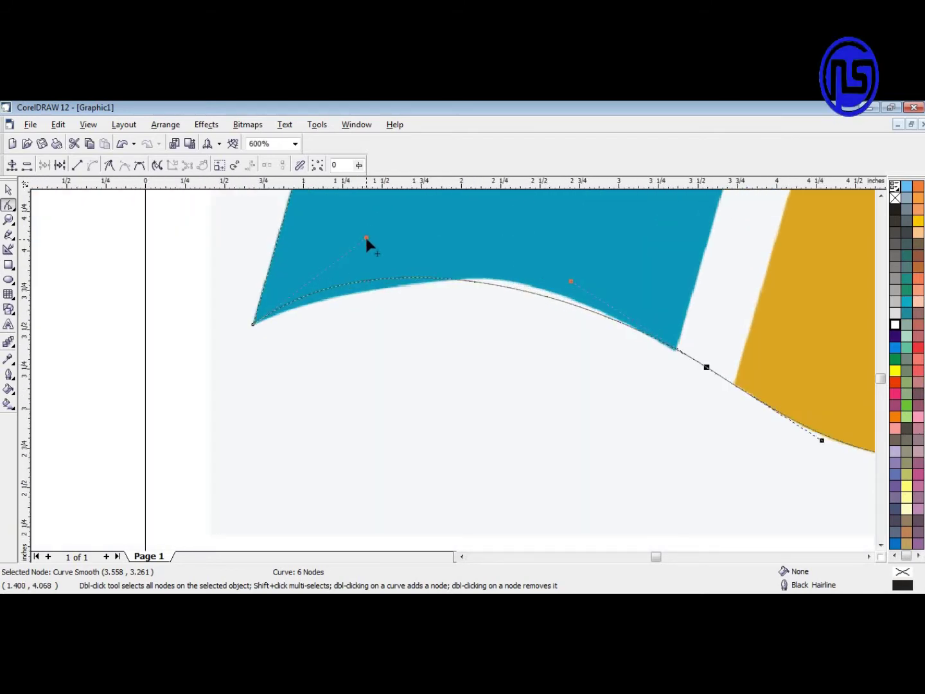
left_click_drag(365, 237, 422, 242)
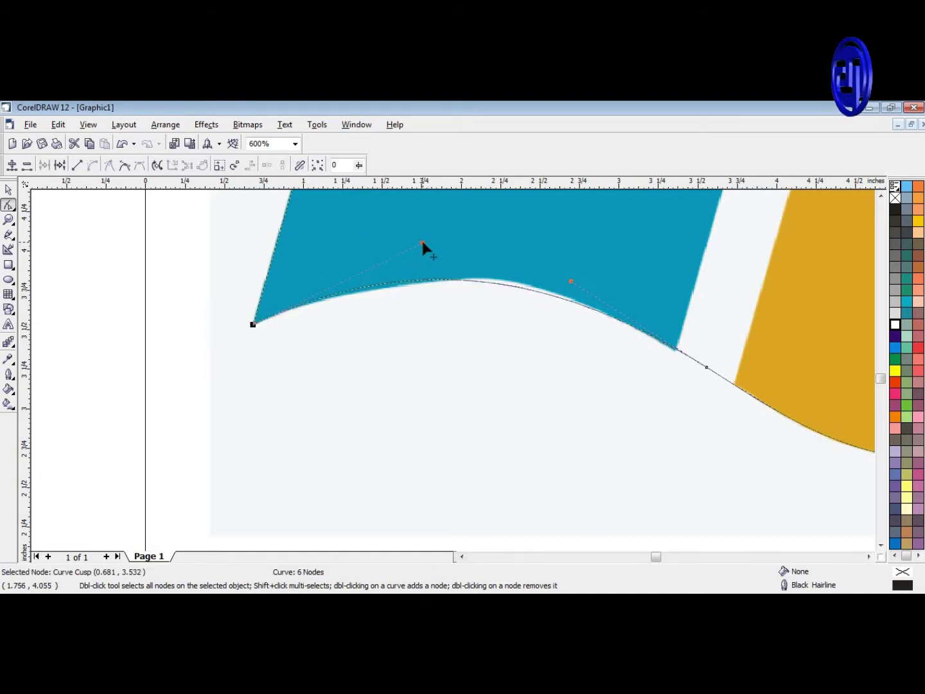
scroll(383, 255, "down", 5)
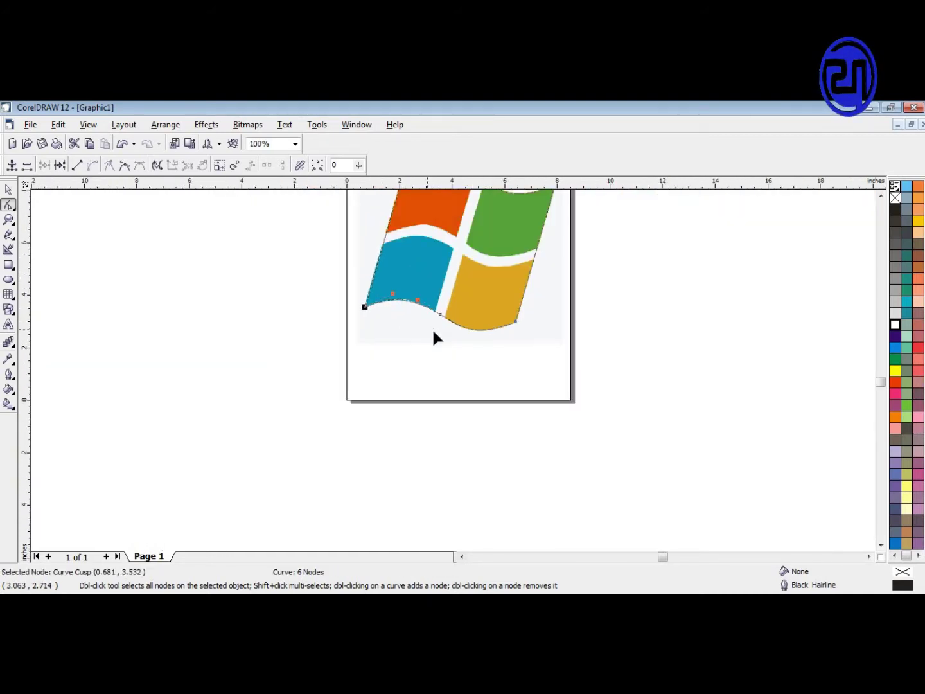
Draw a straight horizontal Freehand line about 10.3 inches long beside the page and move it across the centre of the logo.
scroll(435, 331, "down", 1)
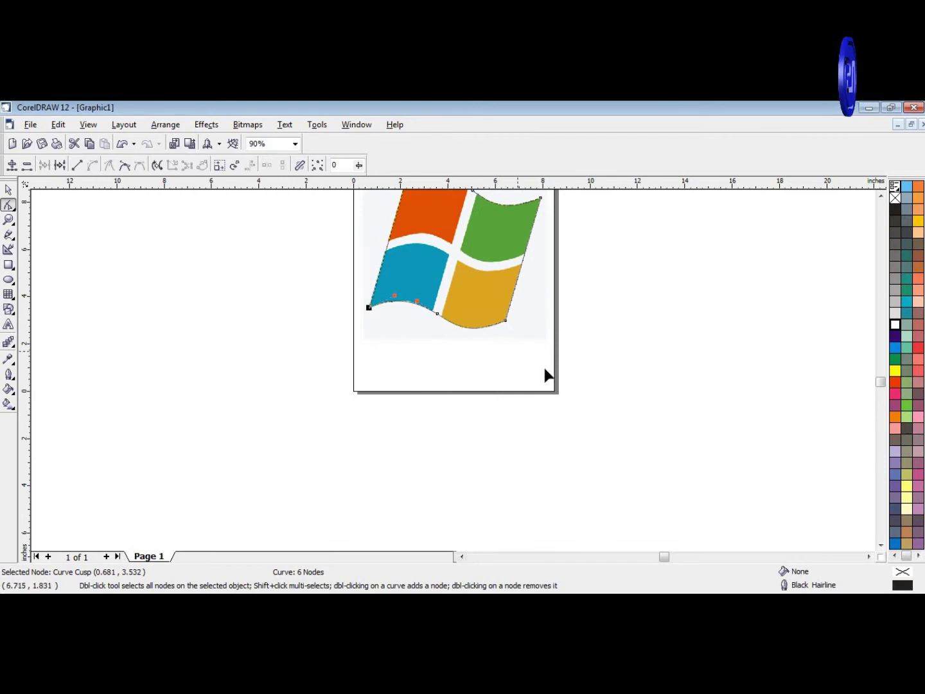
scroll(547, 376, "down", 1)
scroll(547, 376, "down", 1)
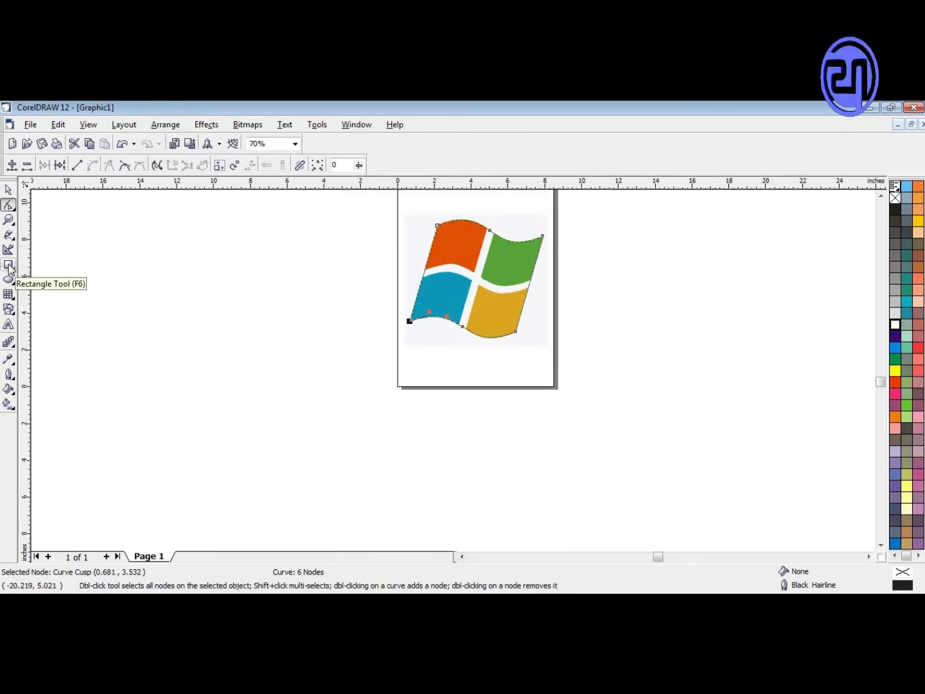
left_click(9, 235)
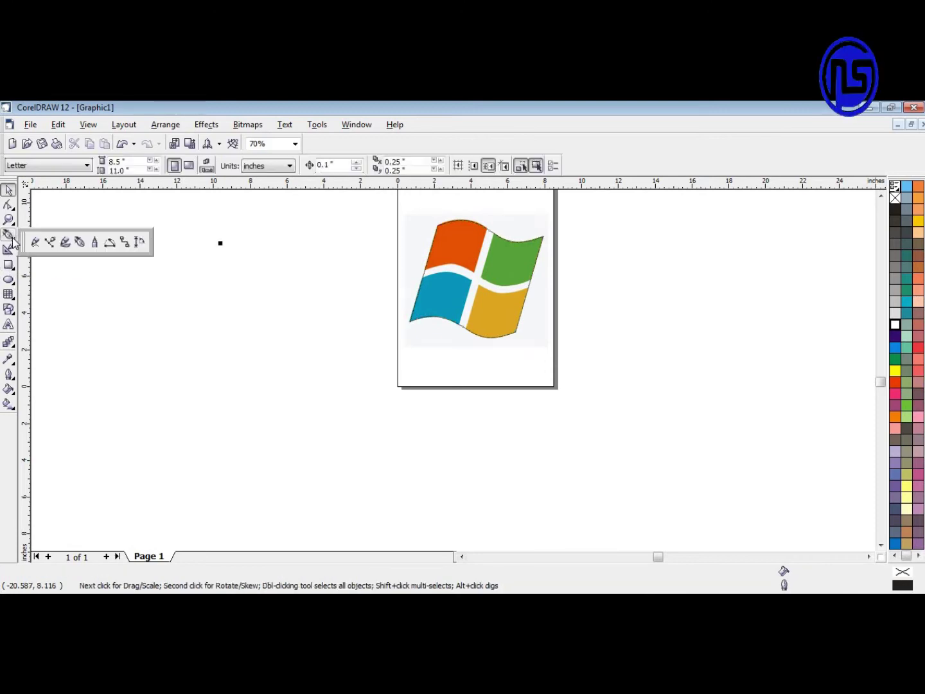
left_click(33, 242)
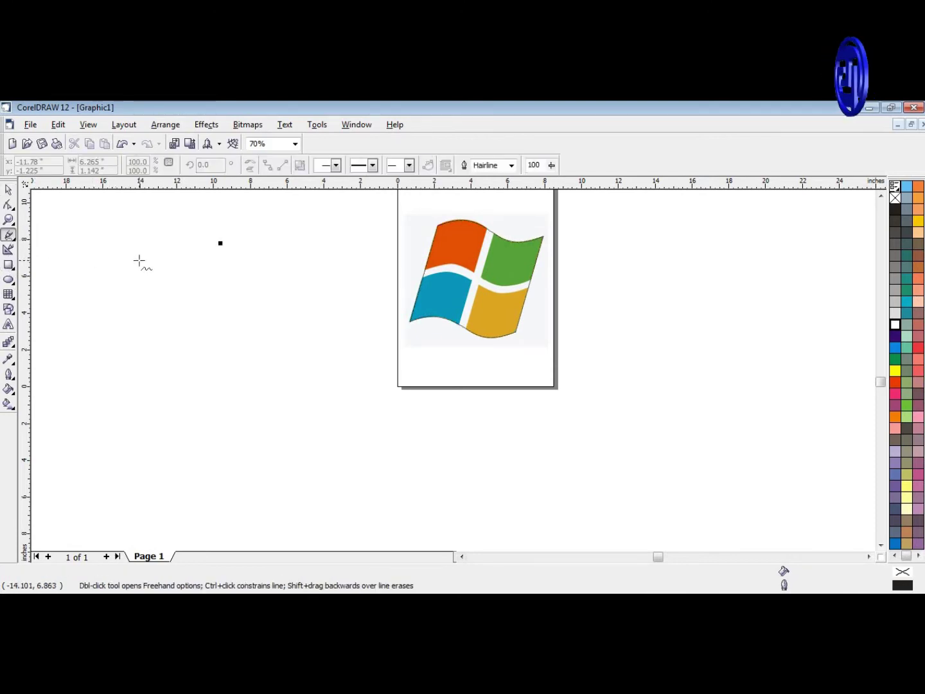
left_click(140, 260)
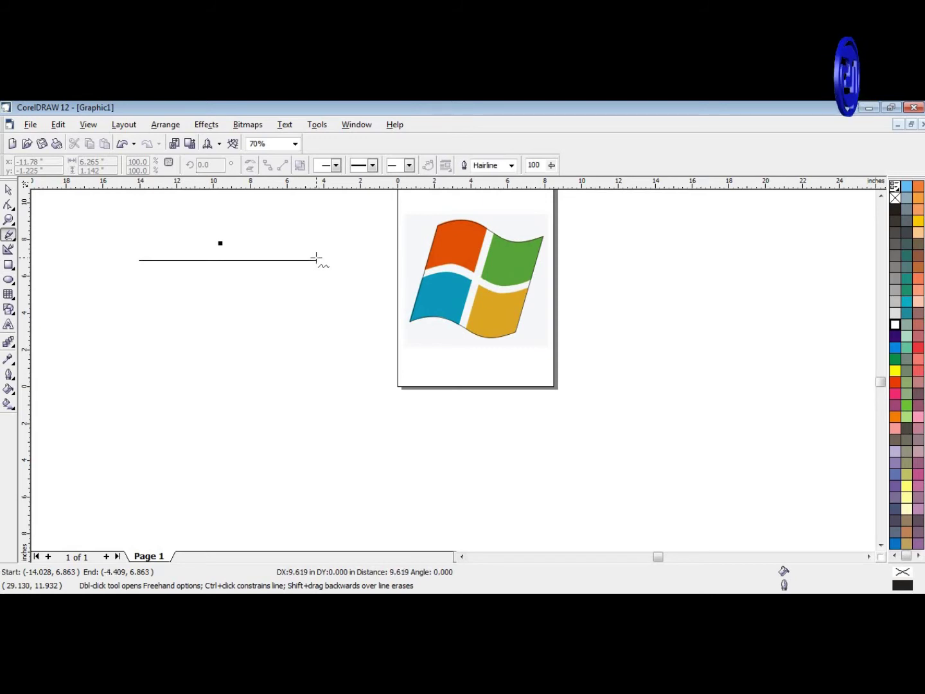
left_click(329, 260)
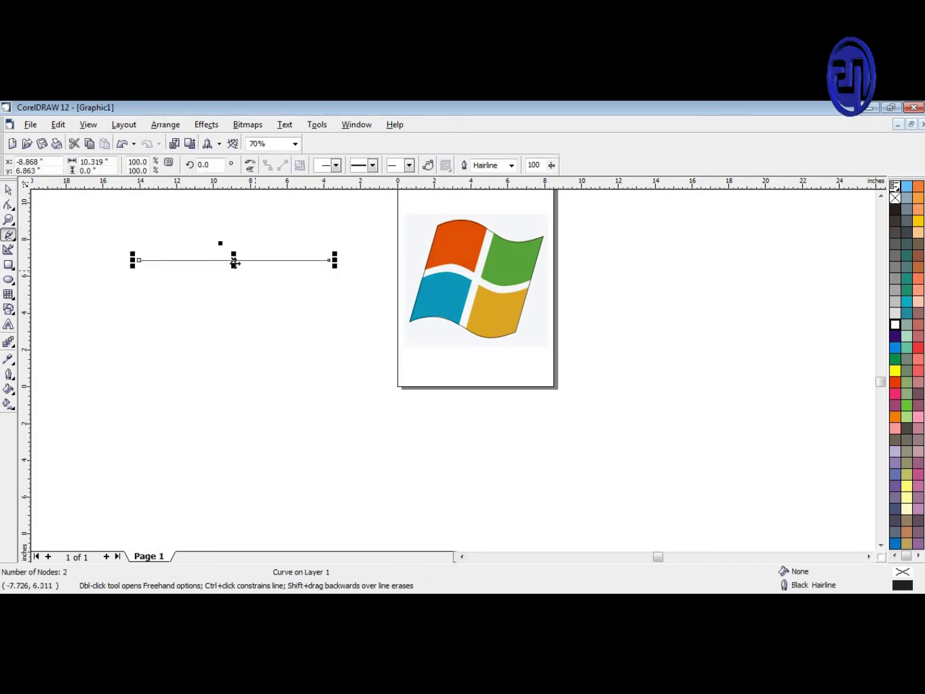
left_click_drag(239, 262, 474, 278)
Create a copy of the horizontal line rotated to 255 degrees, running along the gap between the left and right panes.
scroll(478, 278, "up", 3)
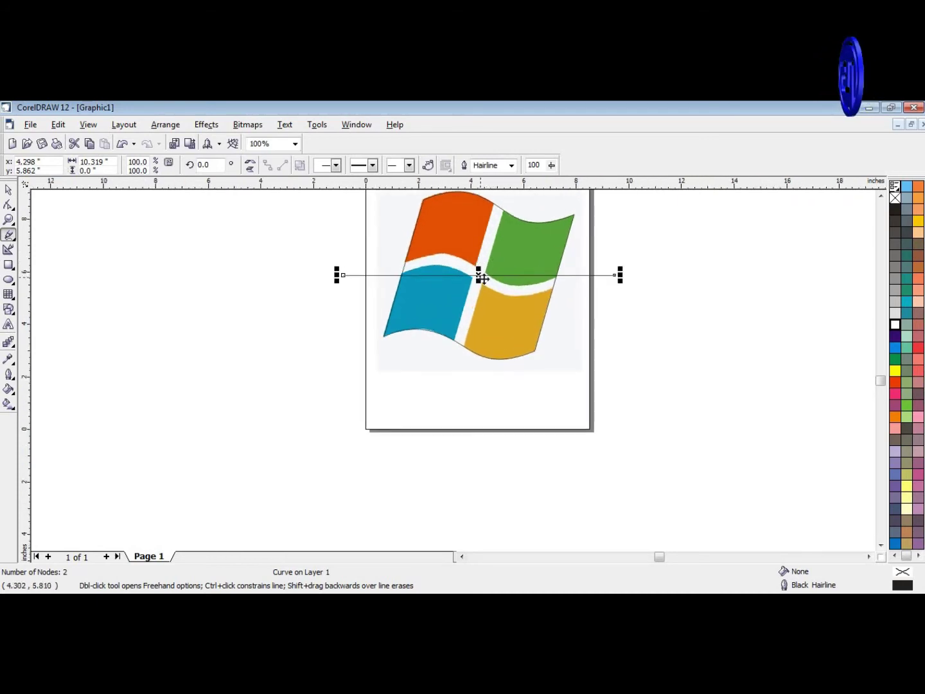
left_click(479, 275)
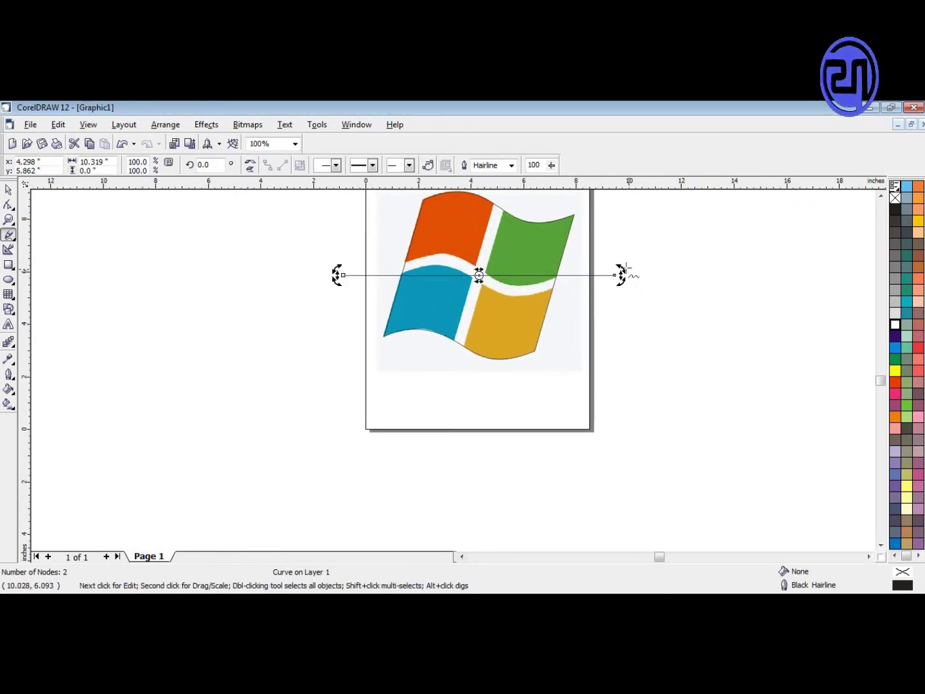
left_click_drag(619, 277, 444, 400)
Skew the slanted line slightly from its lower and upper ends to follow the gap between the left and right panes.
scroll(444, 399, "up", 1)
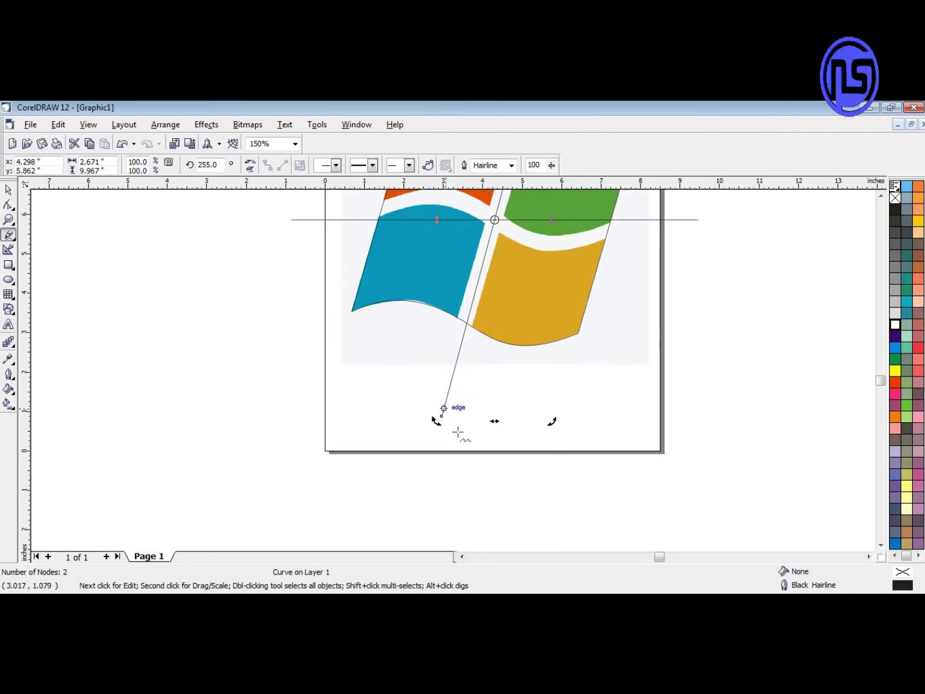
scroll(467, 427, "up", 3)
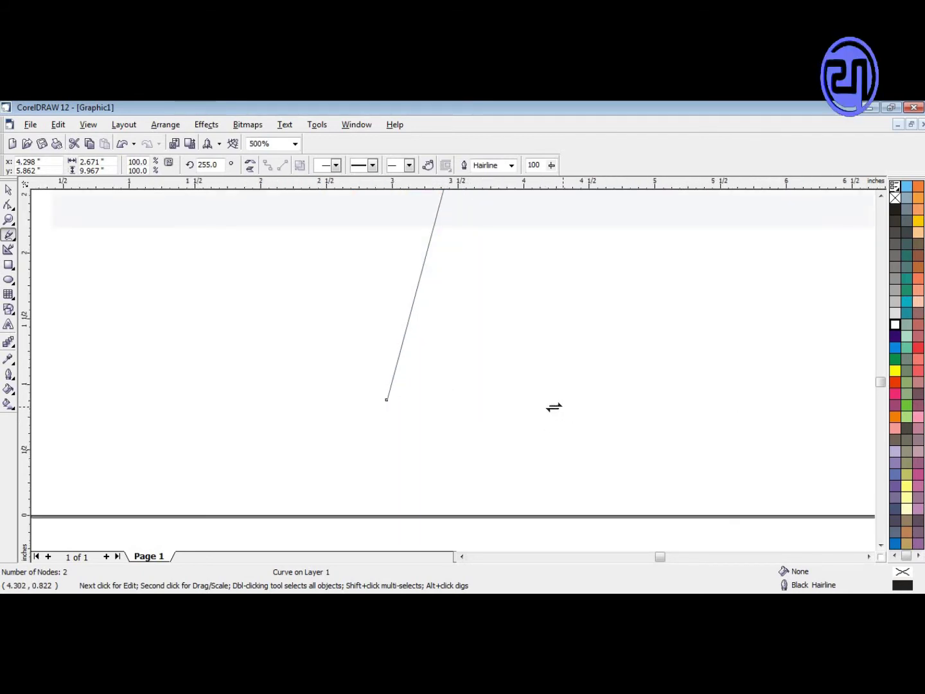
left_click_drag(561, 405, 551, 406)
scroll(445, 435, "down", 3)
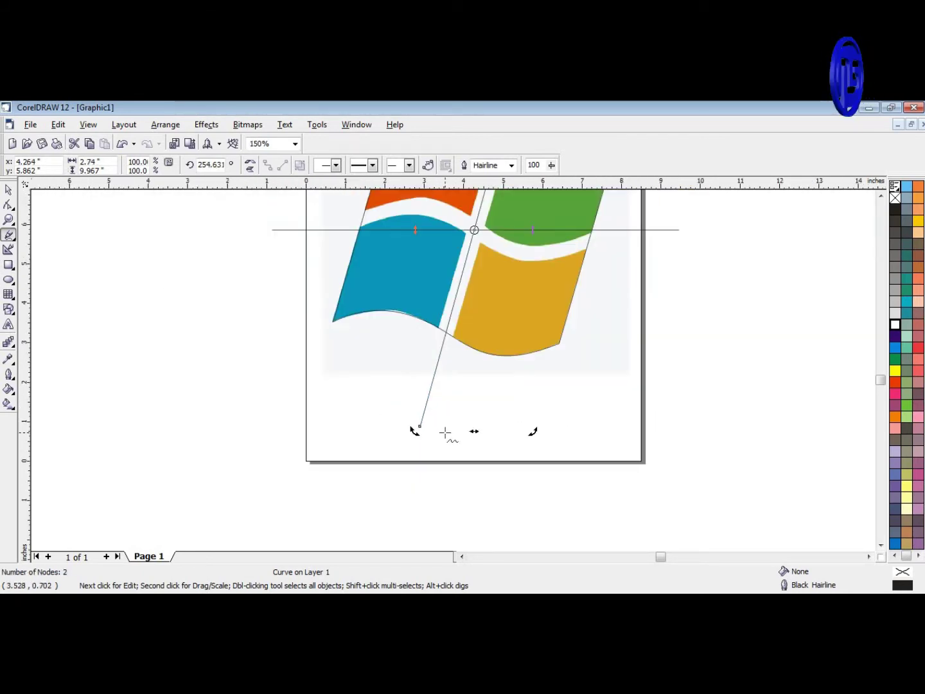
left_click_drag(475, 431, 474, 433)
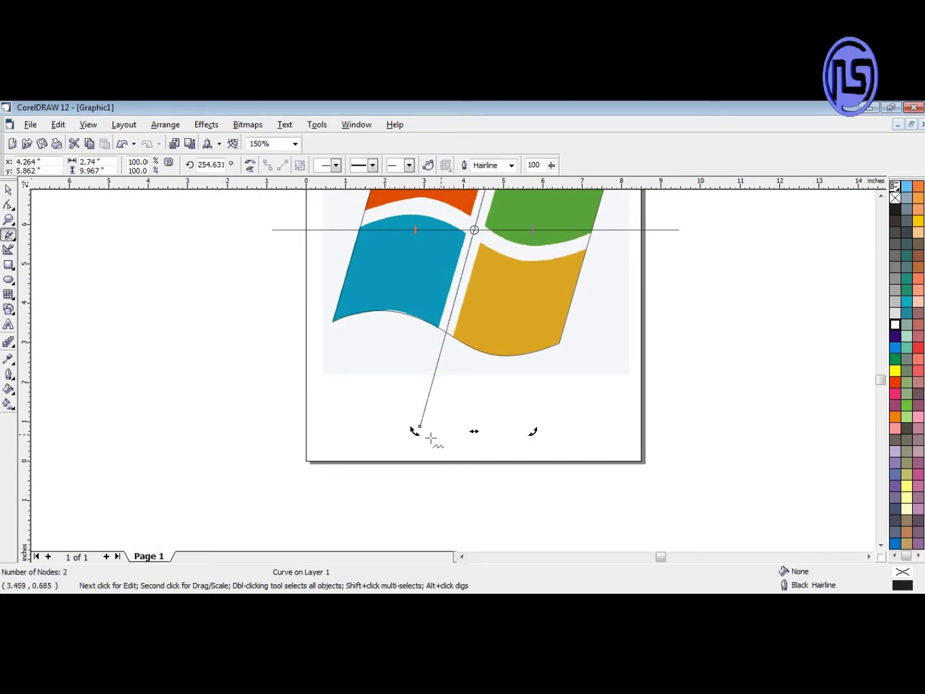
scroll(433, 440, "down", 1)
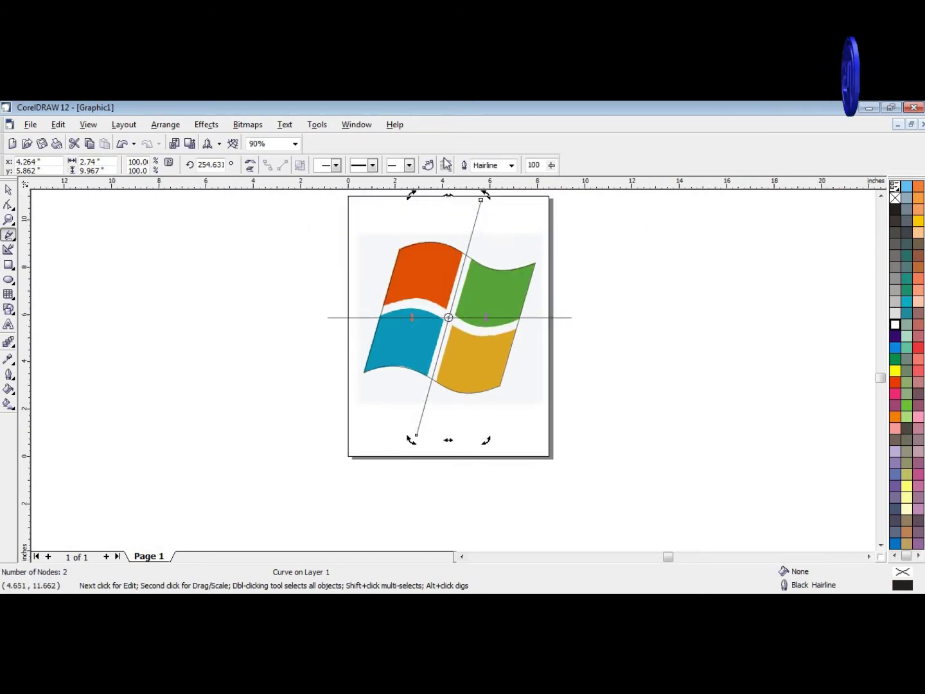
scroll(448, 166, "up", 3)
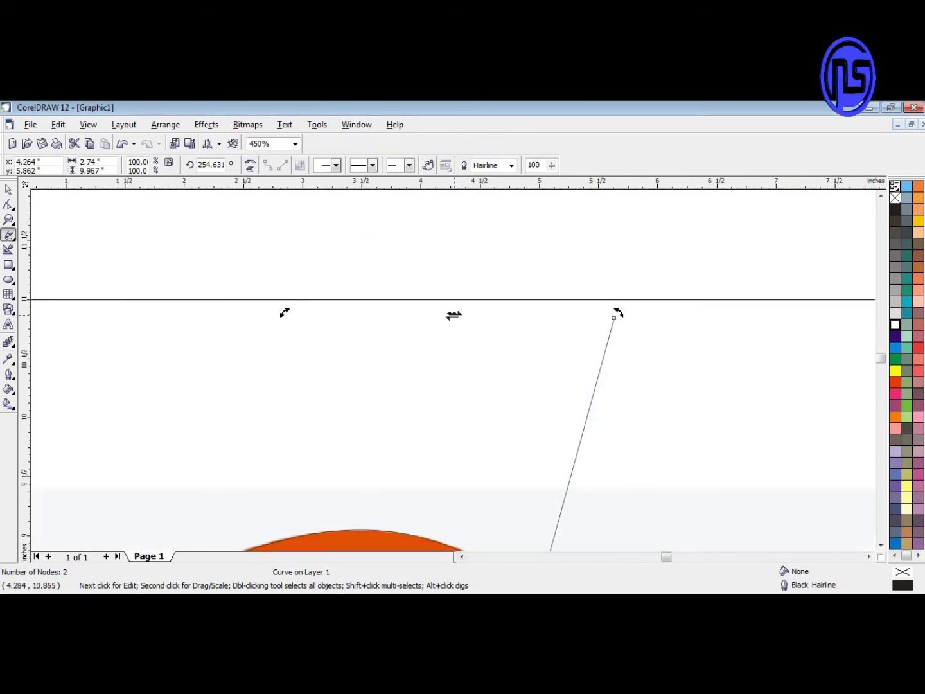
left_click_drag(453, 315, 462, 316)
scroll(438, 204, "down", 3)
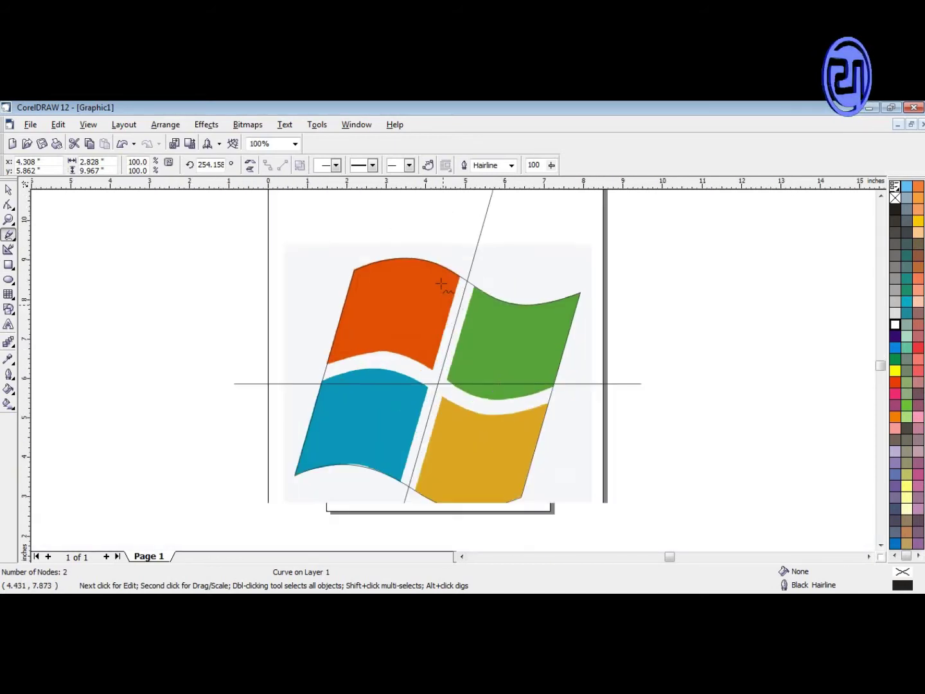
scroll(445, 304, "up", 1)
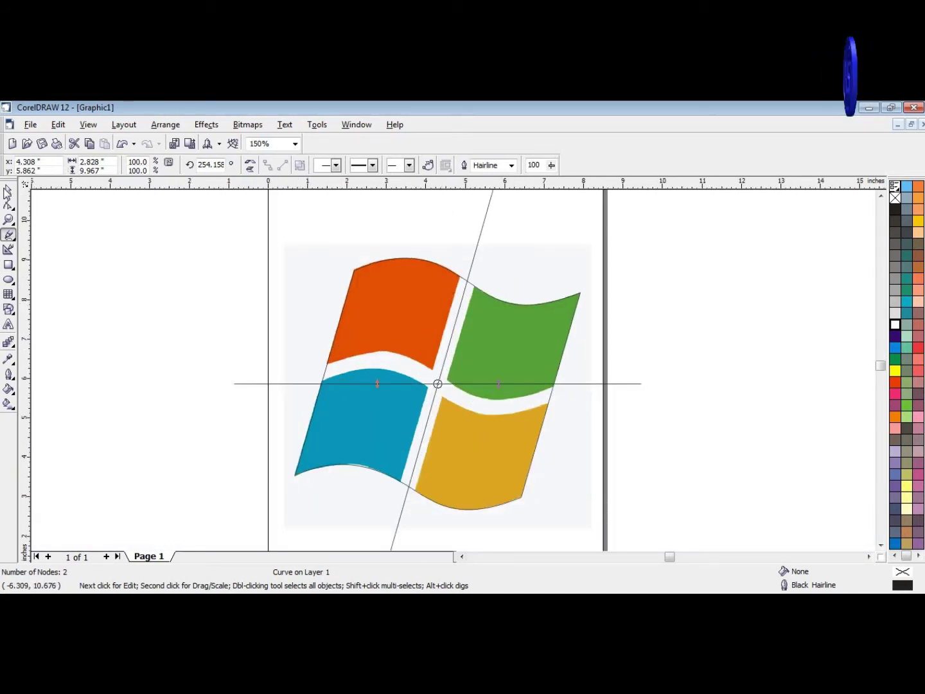
Try outline widths of 8 pt and 24 pt on the slanted line.
left_click(9, 190)
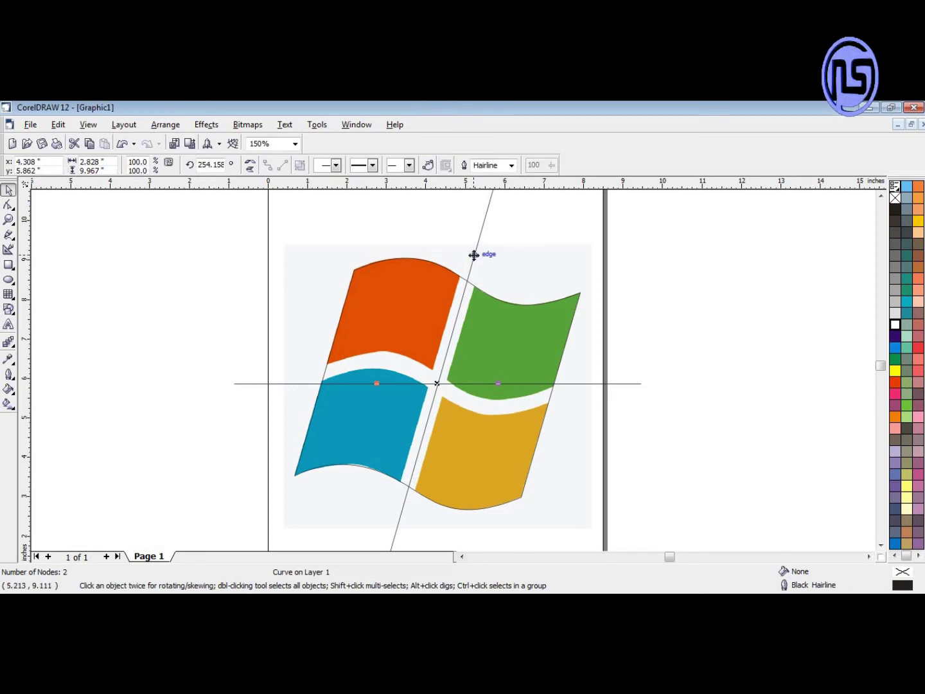
left_click(511, 166)
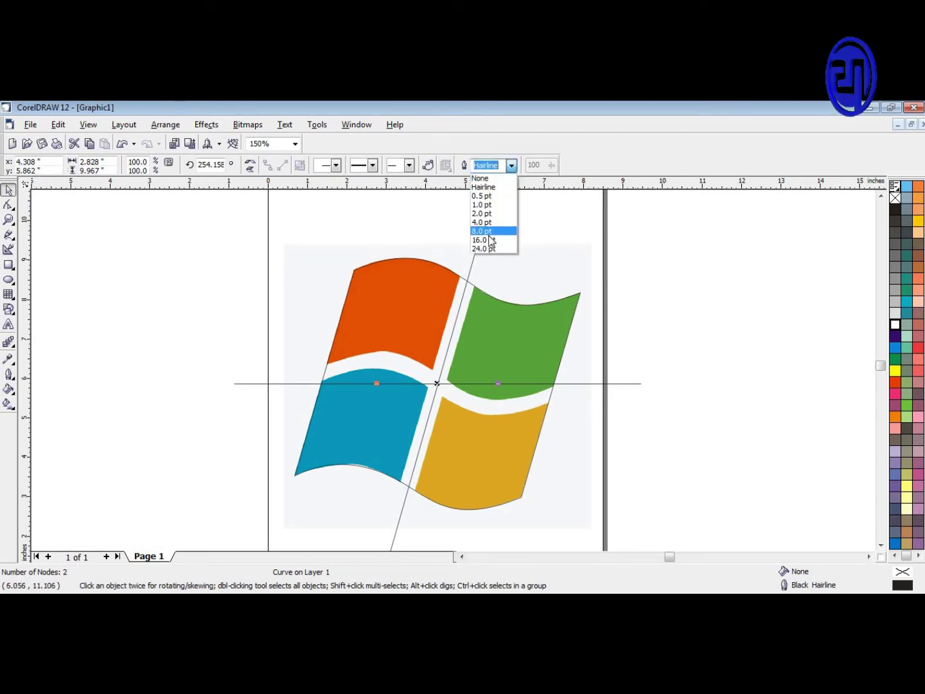
left_click(490, 231)
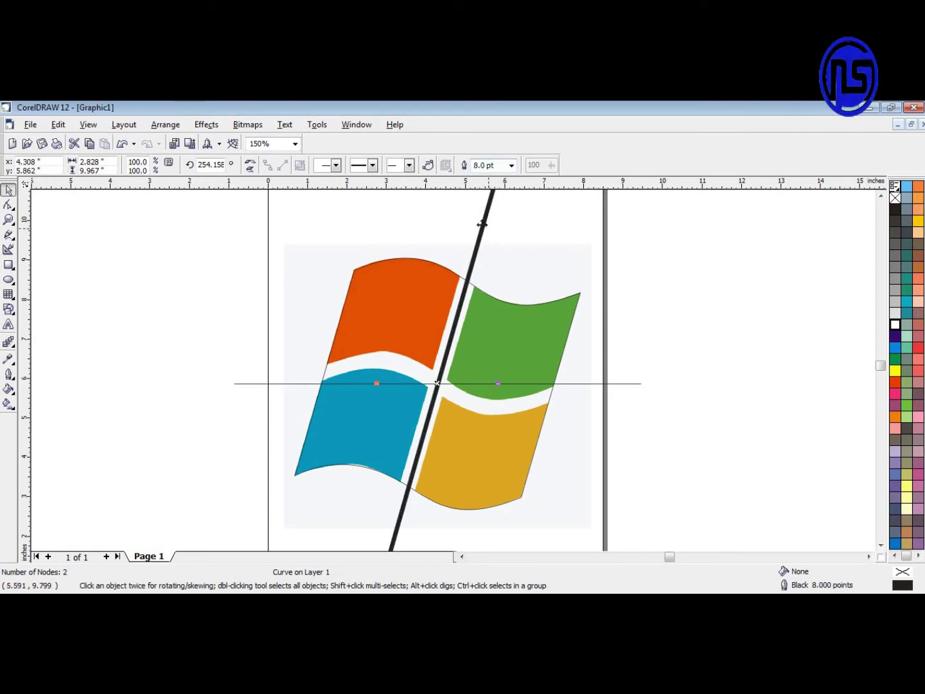
left_click(512, 166)
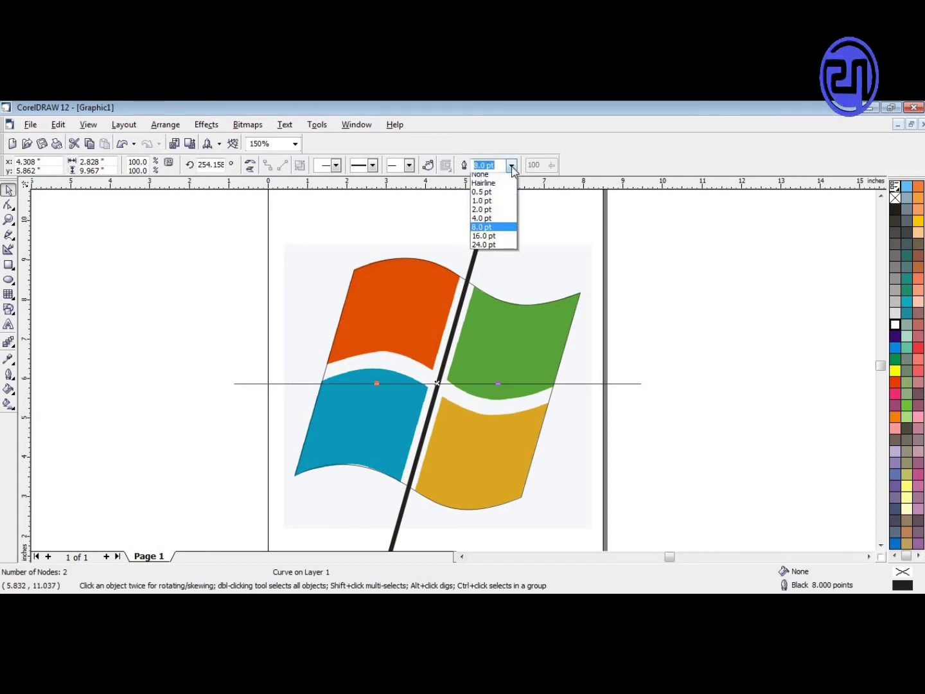
left_click(487, 248)
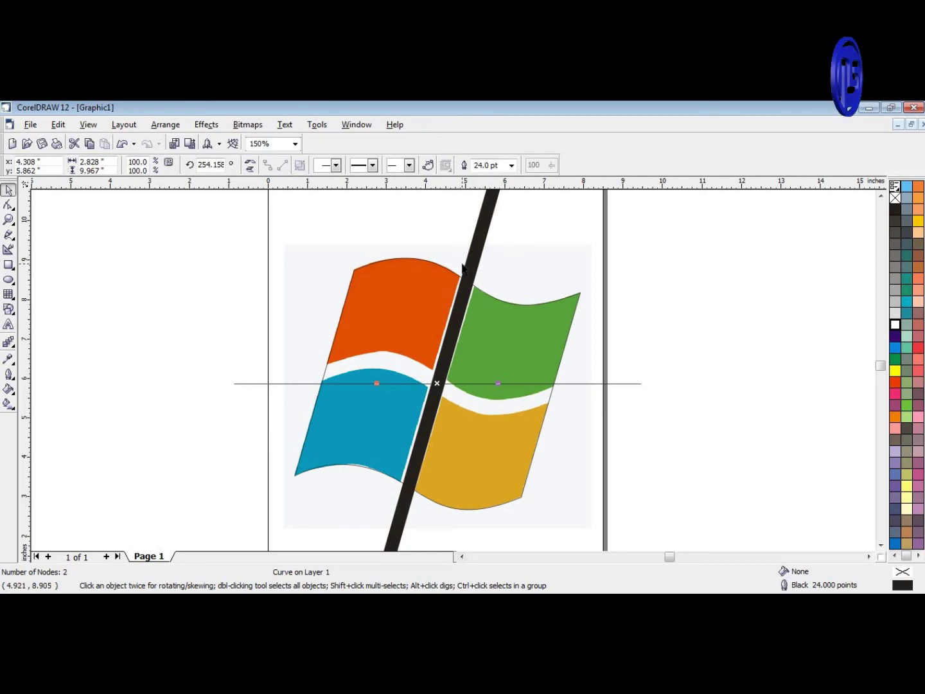
Skew the thick slanted line's lower end slightly toward the blue pane to centre it in the gap.
scroll(462, 329, "down", 2)
scroll(424, 484, "up", 8)
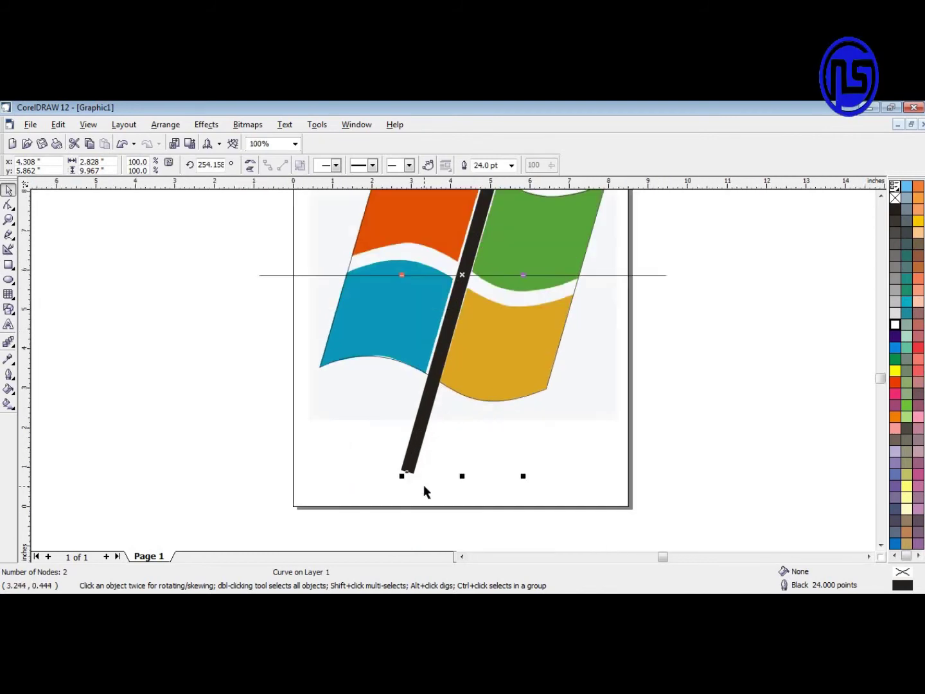
left_click(337, 431)
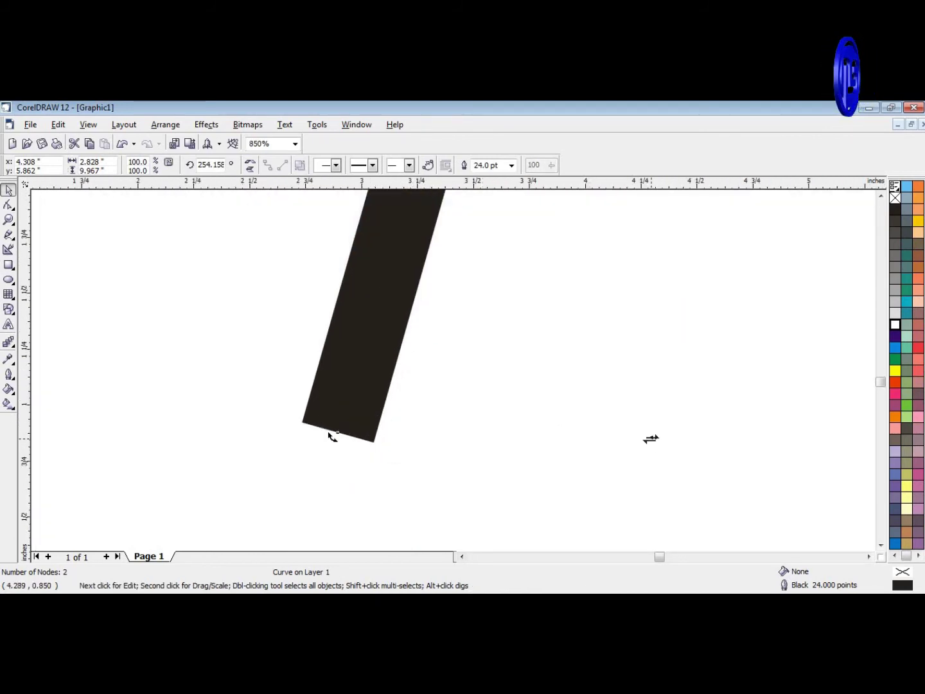
left_click_drag(646, 438, 636, 453)
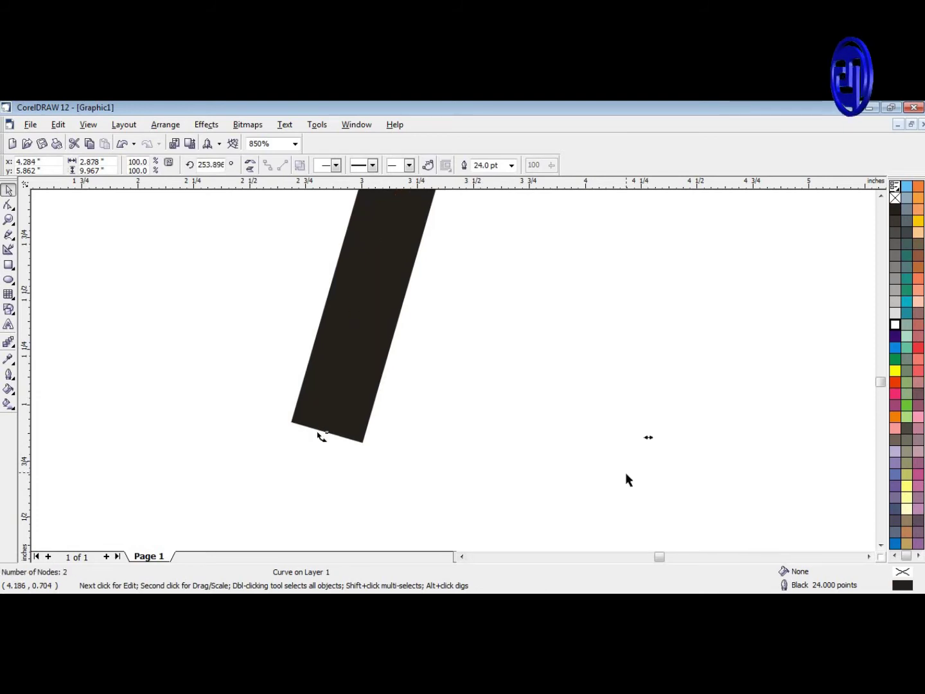
Set the slanted line's outline width to 30 pt.
scroll(624, 472, "down", 2)
scroll(550, 462, "down", 5)
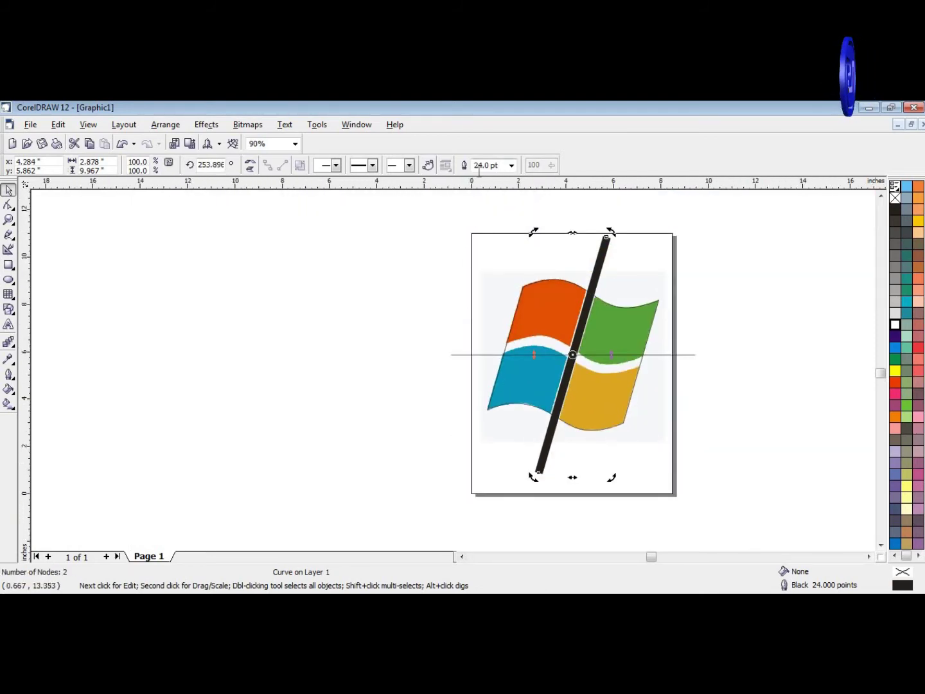
left_click(479, 168)
type("3")
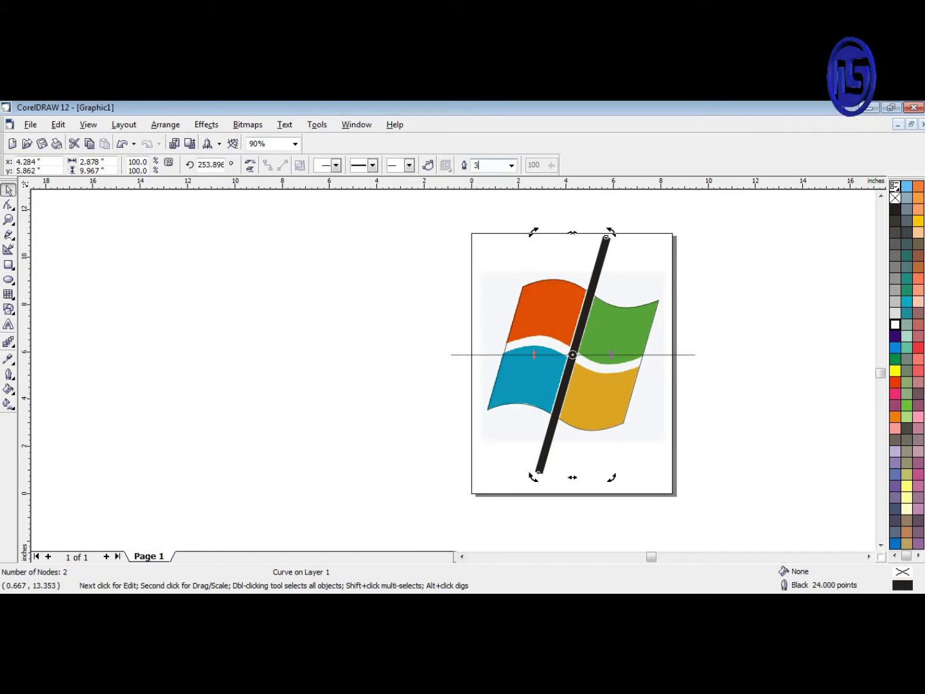
type("0")
key("Return")
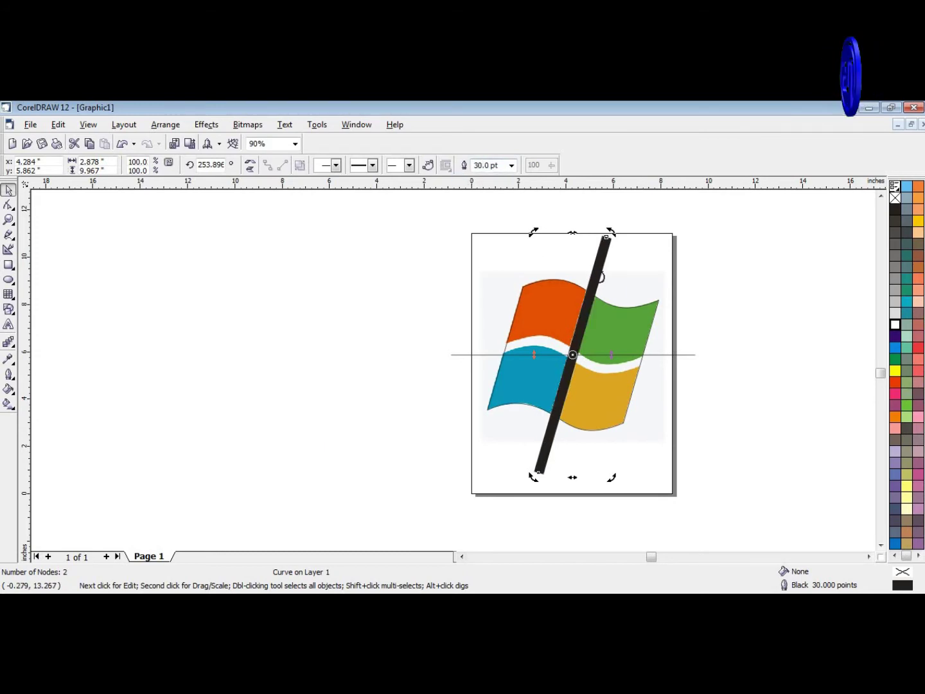
Set the outline width of the horizontal line across the logo to 30 pt.
scroll(569, 386, "up", 2)
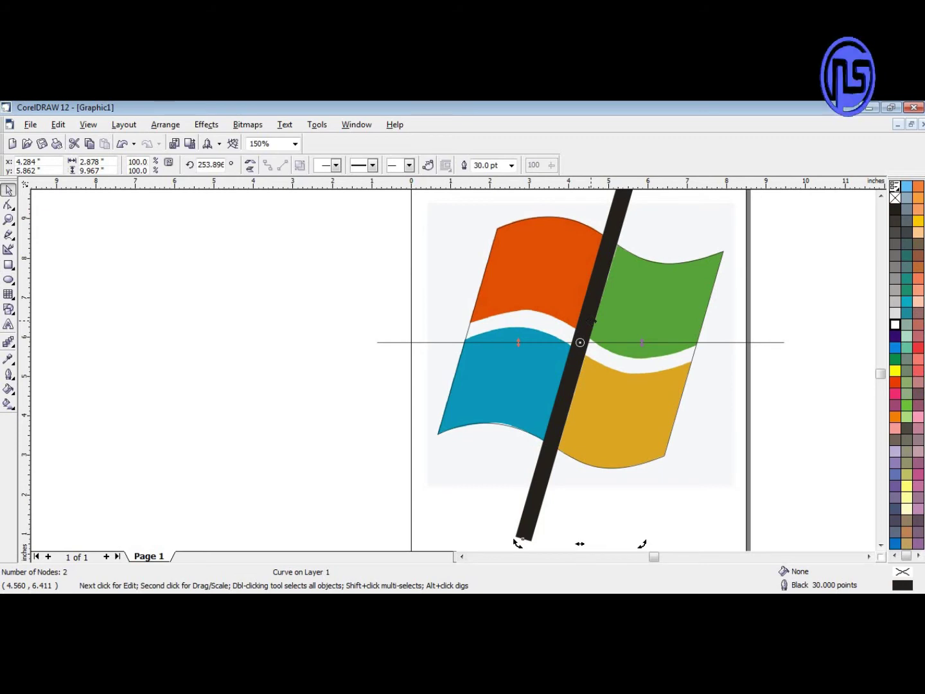
left_click(628, 346)
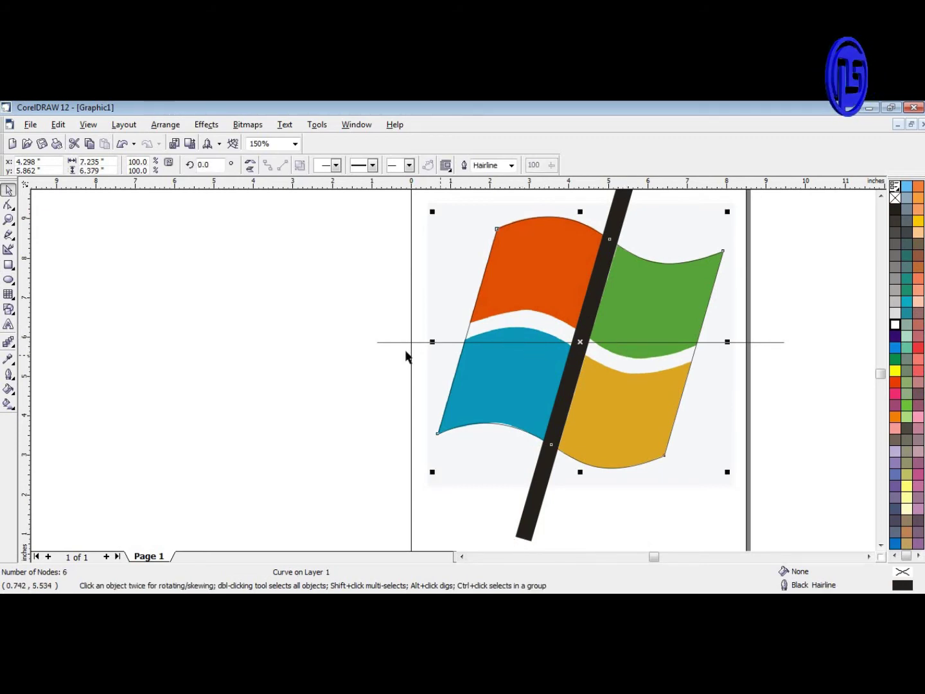
left_click(388, 342)
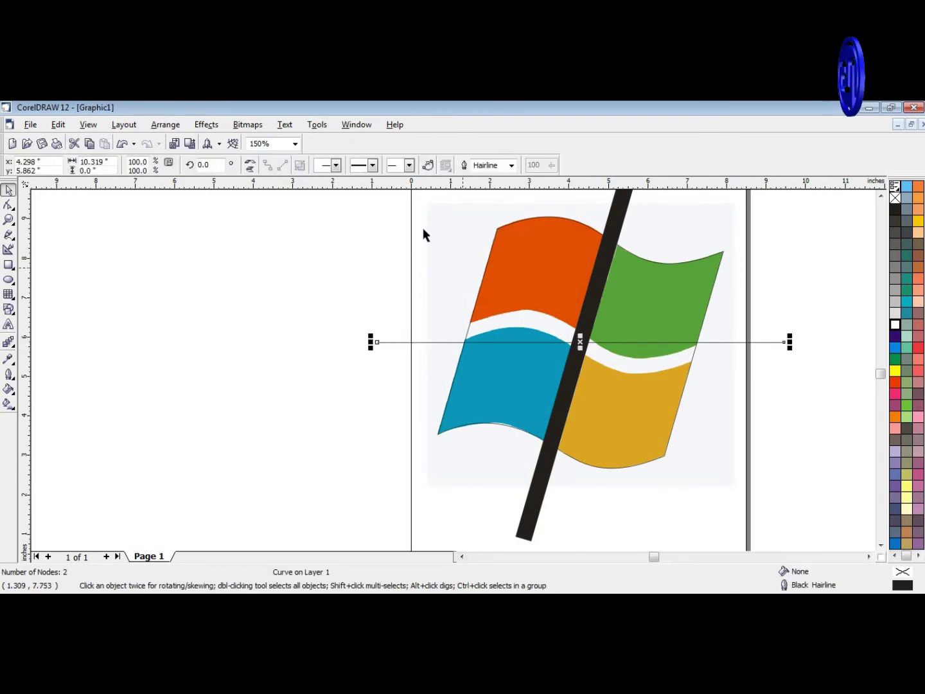
left_click(502, 165)
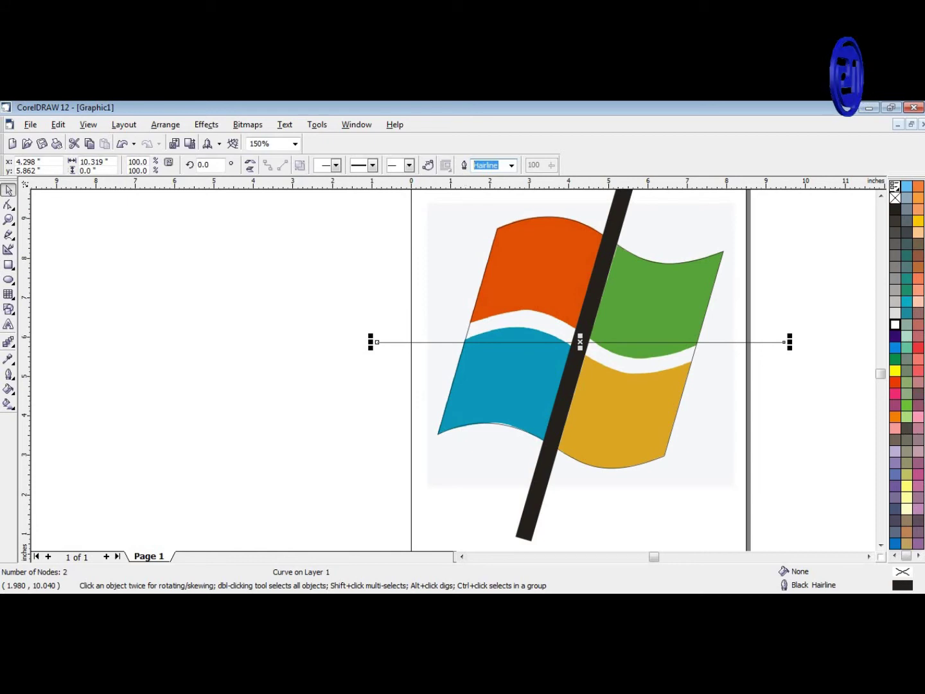
type("30")
key("Return")
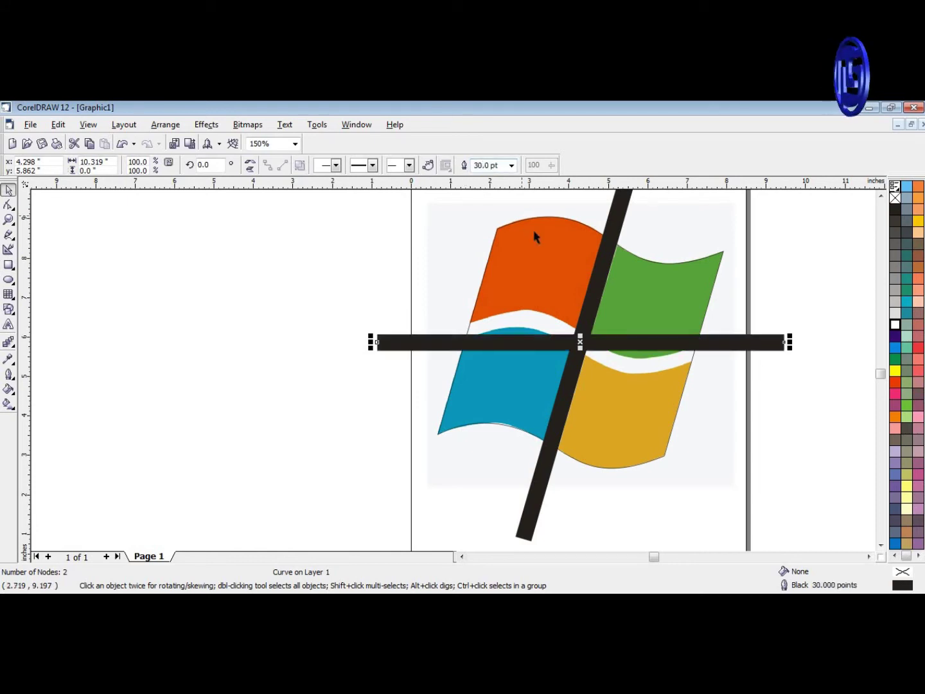
Convert the thick horizontal line to an editable curve with both of its end nodes selected in the Shape tool.
left_click(522, 341)
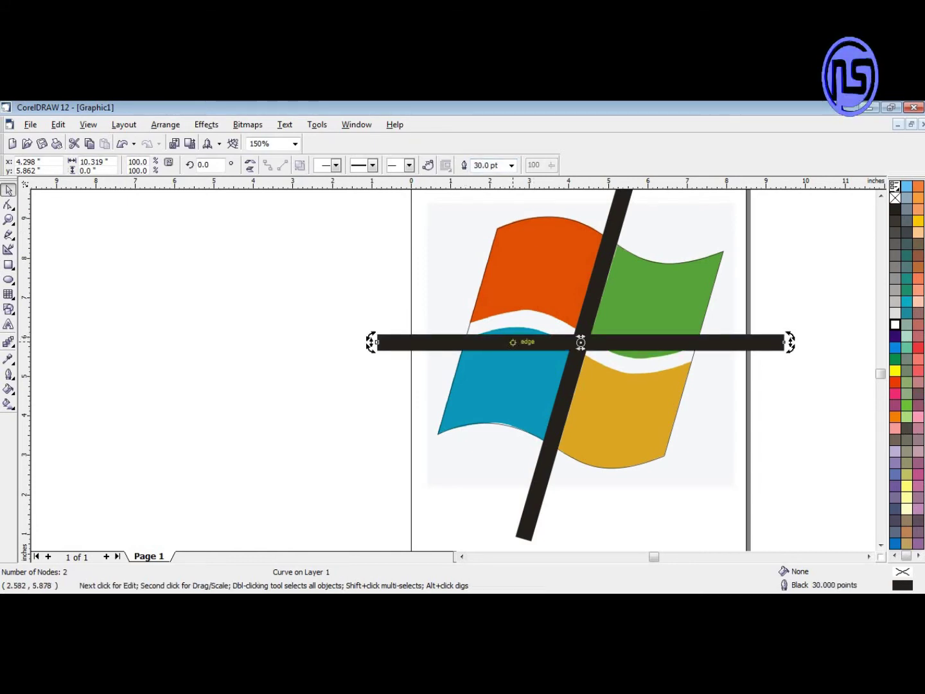
left_click(8, 204)
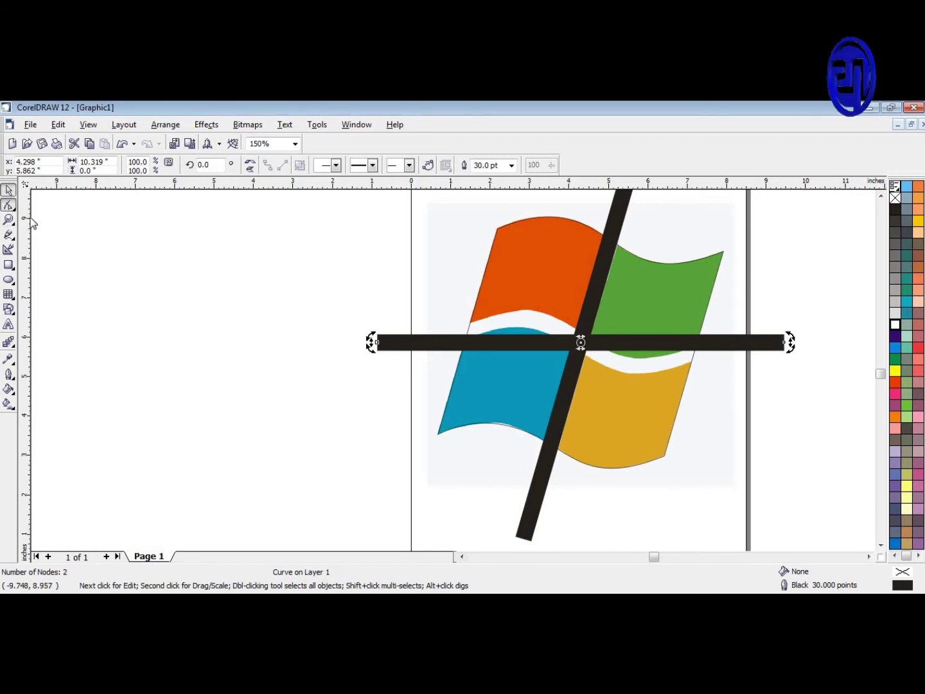
left_click(378, 343)
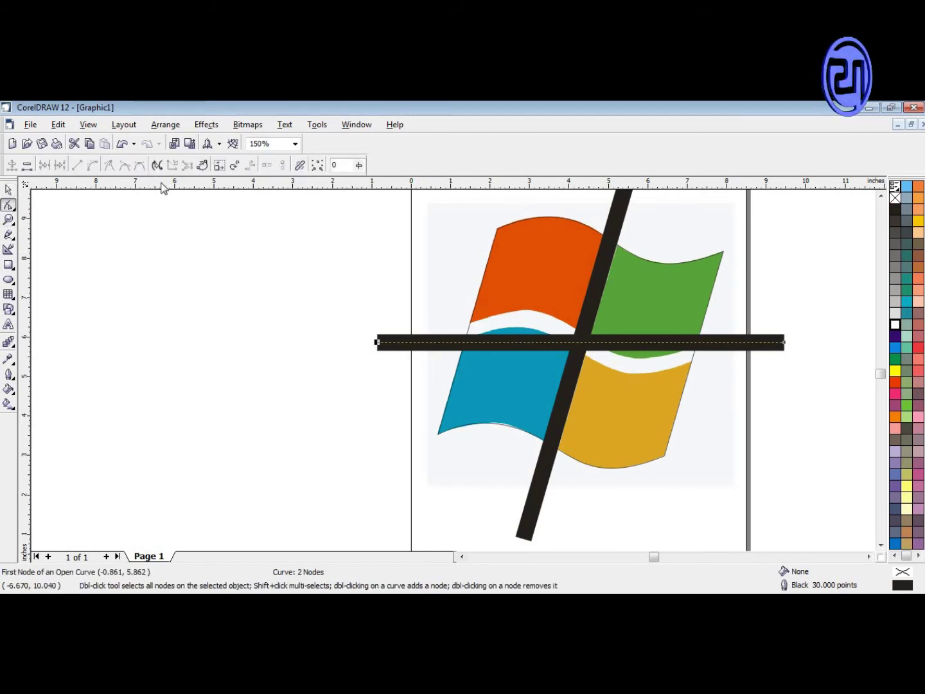
left_click_drag(319, 315, 807, 357)
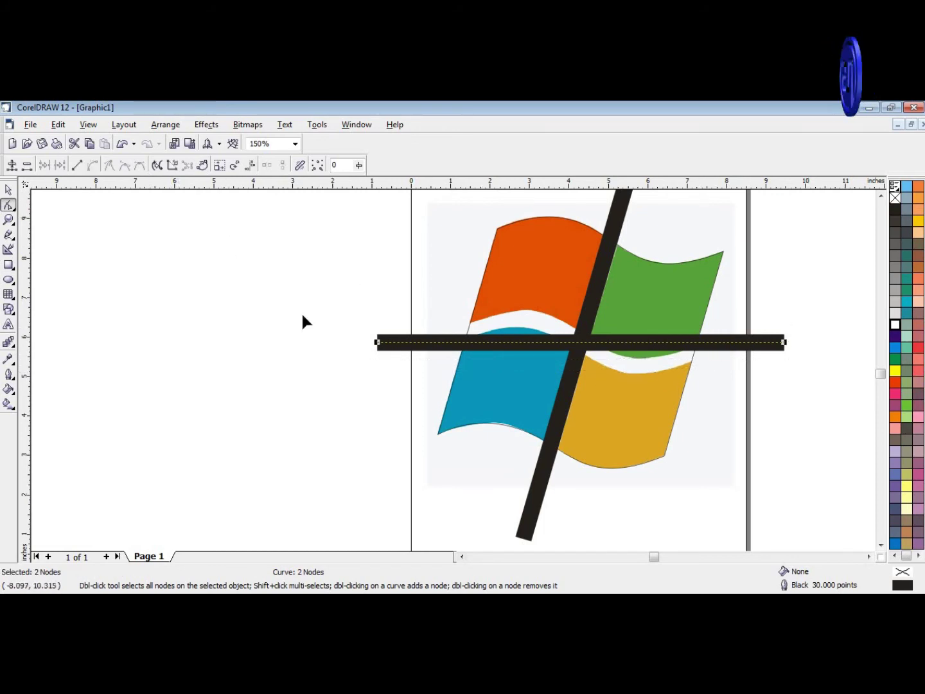
scroll(427, 357, "up", 2)
Bend the left half of the horizontal line upward, moving its left end node to about x -0.23, y 5.28 inches.
left_click(326, 326)
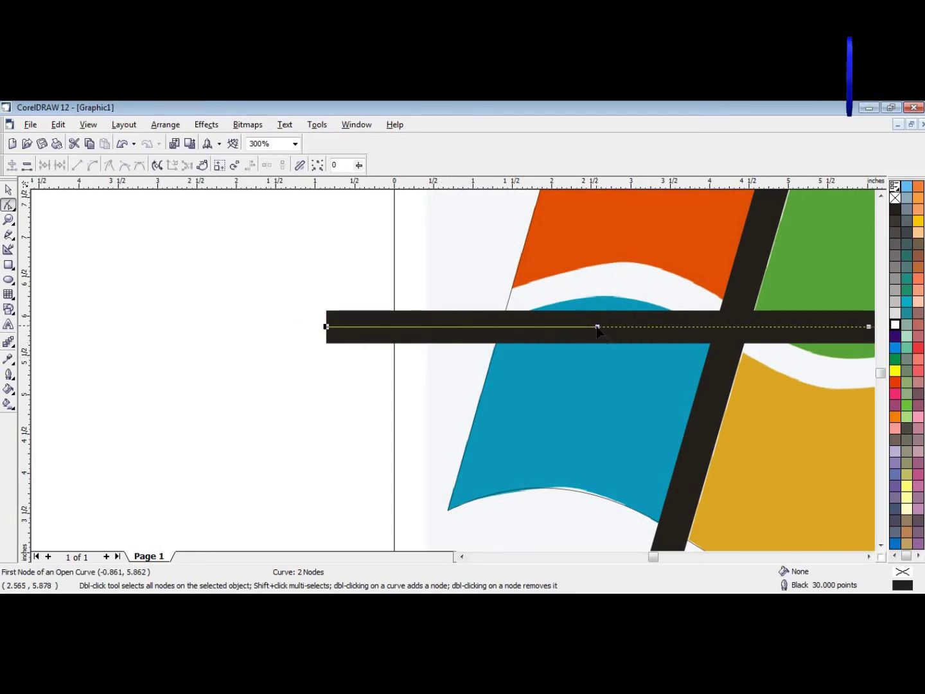
left_click_drag(597, 329, 581, 286)
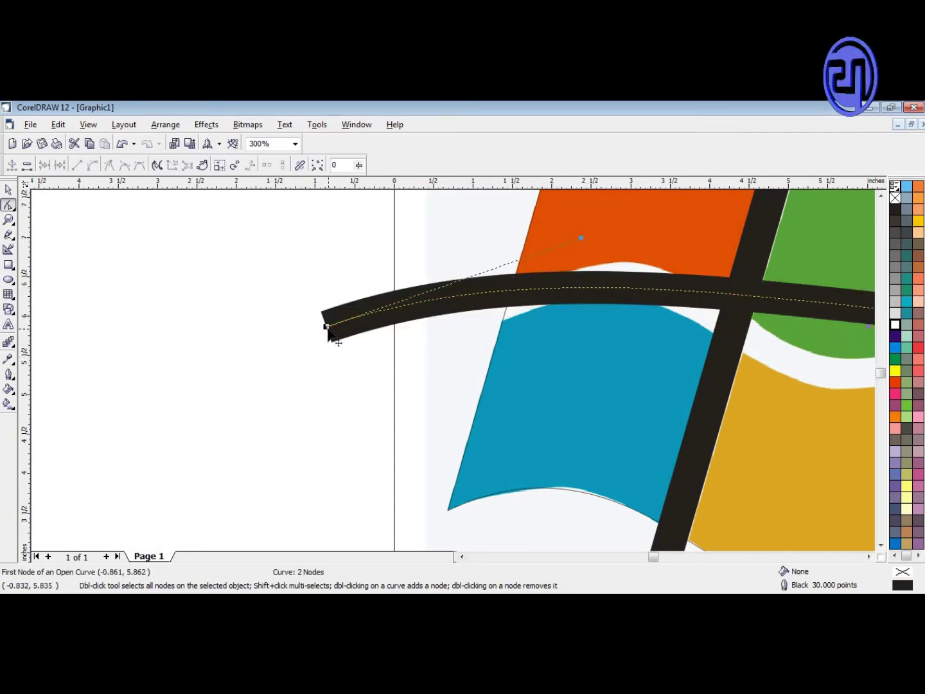
left_click_drag(327, 328, 375, 372)
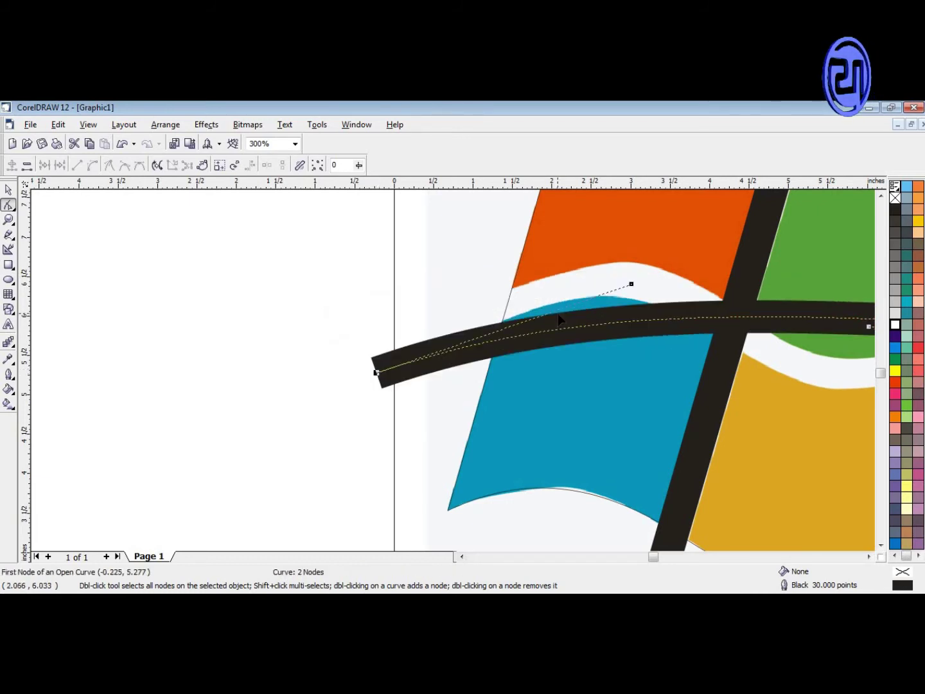
left_click_drag(631, 283, 569, 205)
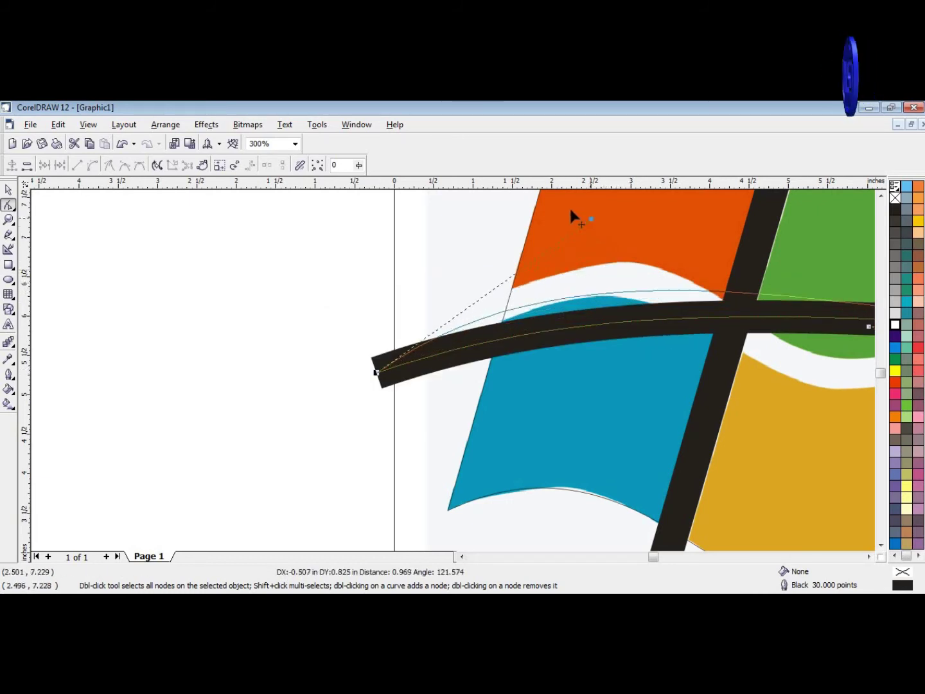
Bend the right half of the horizontal line downward toward the gap between the green and yellow panes.
scroll(323, 283, "down", 1)
scroll(323, 283, "down", 2)
scroll(485, 296, "up", 1)
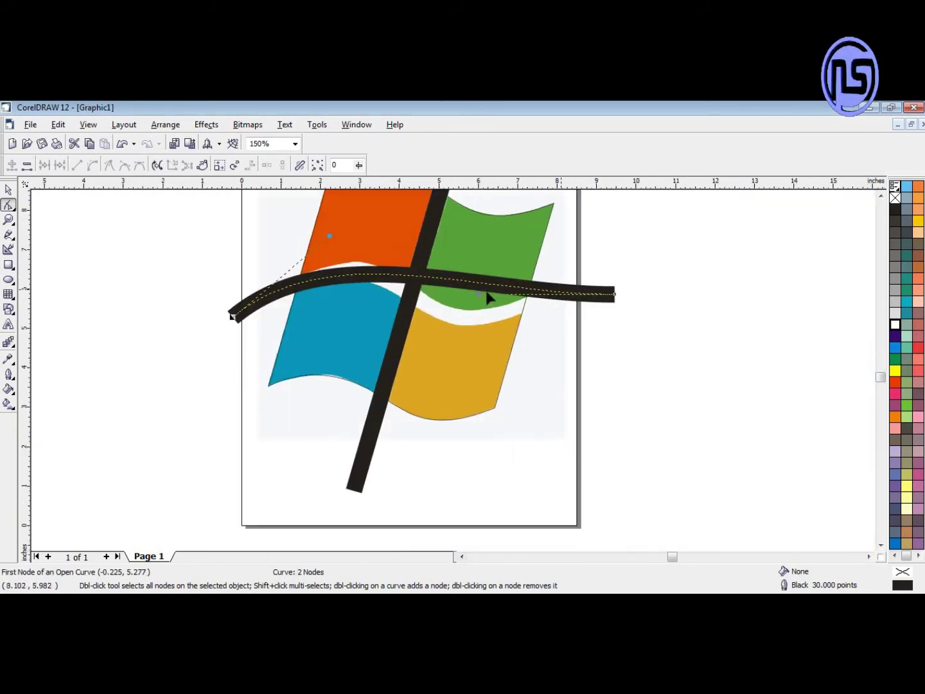
scroll(475, 302, "up", 4)
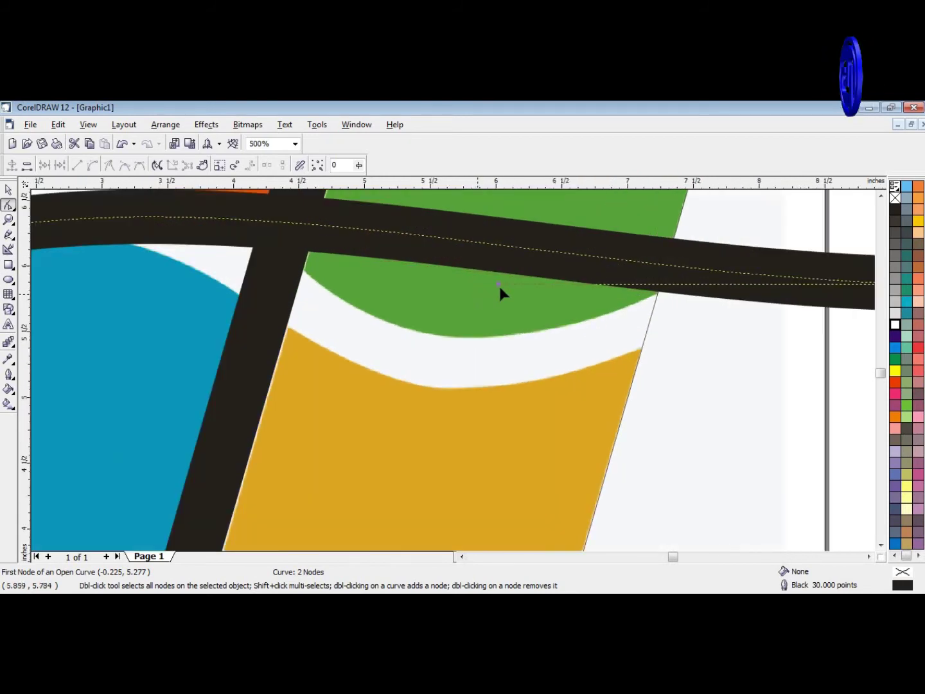
left_click(497, 282)
left_click_drag(493, 340, 418, 447)
scroll(404, 351, "down", 4)
scroll(461, 331, "up", 1)
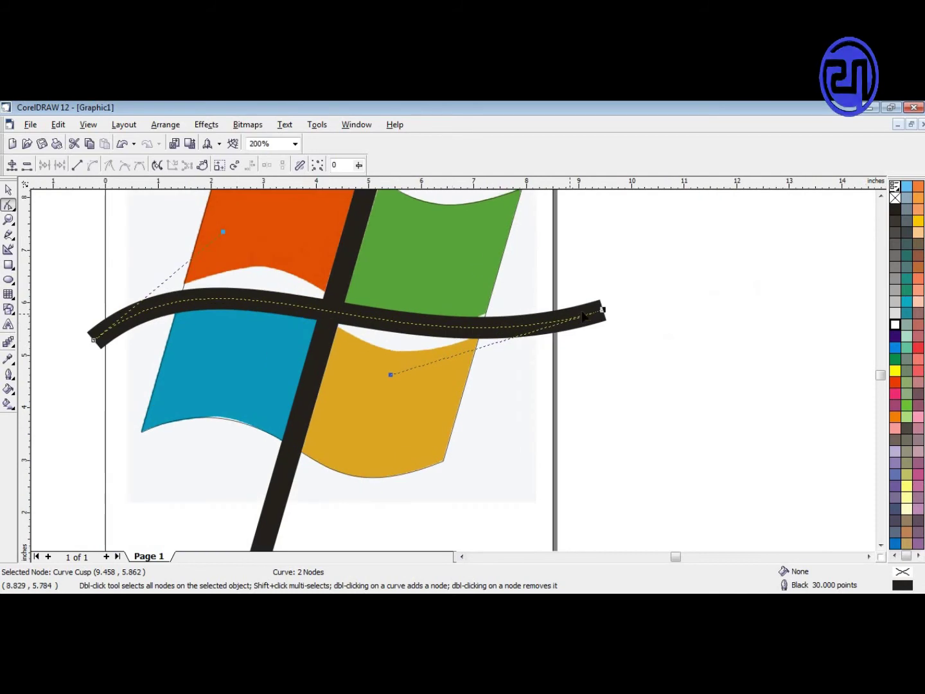
Move the wavy line's right end node inward to about x 8.18, y 5.59 inches.
left_click_drag(603, 310, 534, 323)
scroll(385, 332, "up", 1)
scroll(443, 330, "down", 1)
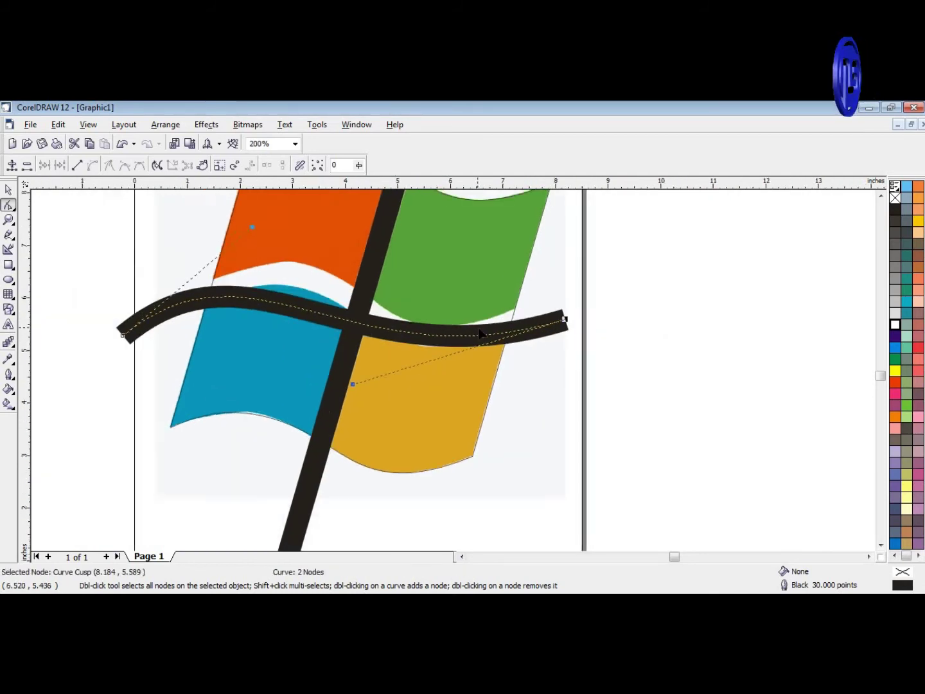
scroll(437, 330, "down", 2)
scroll(421, 329, "up", 3)
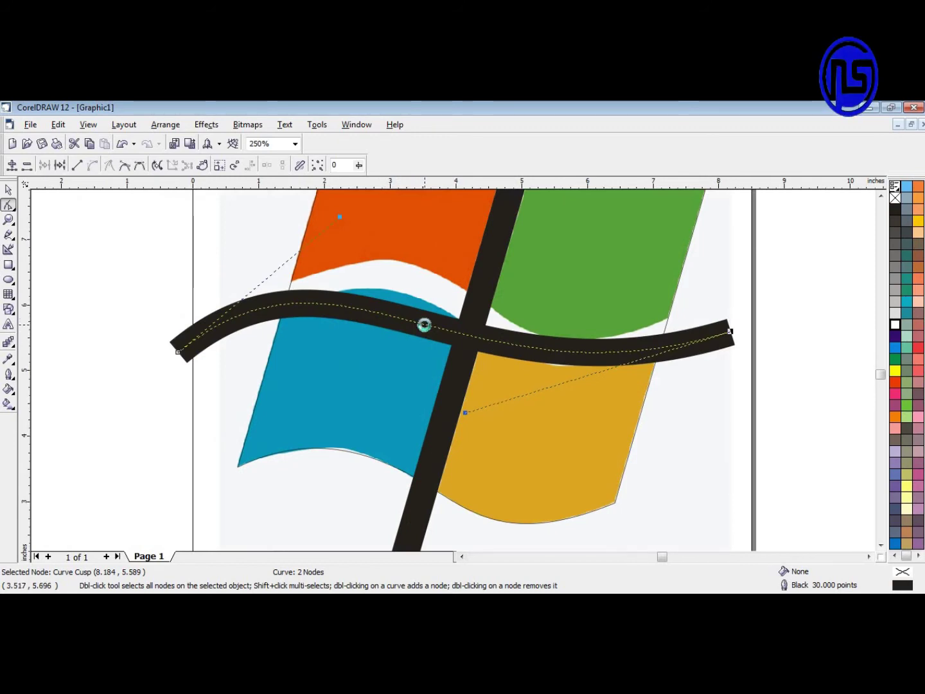
Add a middle node at the divider crossing, about x 4.30, y 5.80 inches, and shape the curve handles to follow the gap.
double_click(424, 326)
left_click_drag(424, 325, 479, 321)
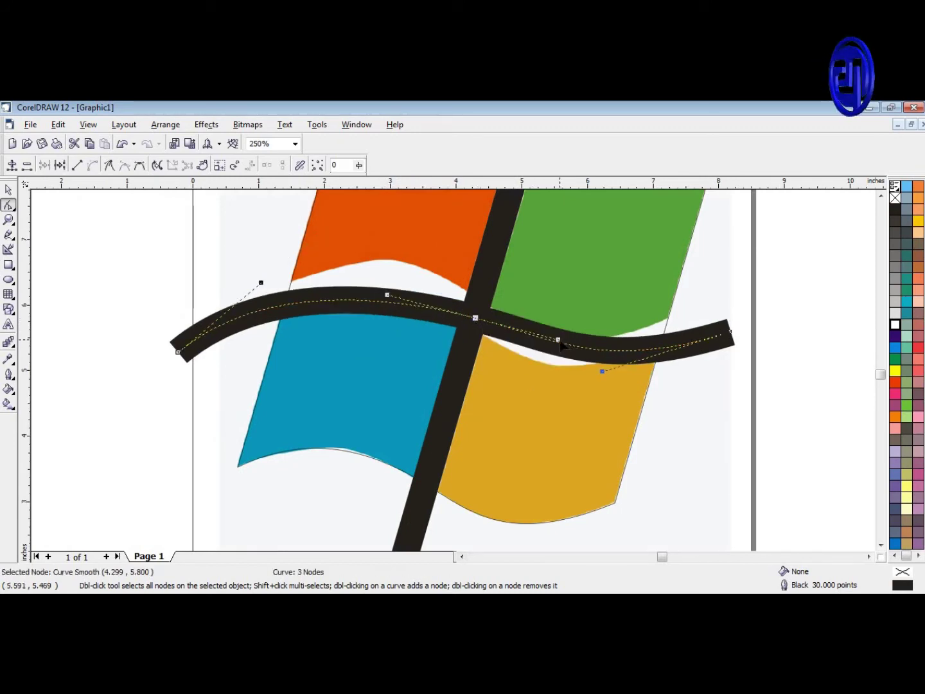
left_click_drag(559, 340, 540, 362)
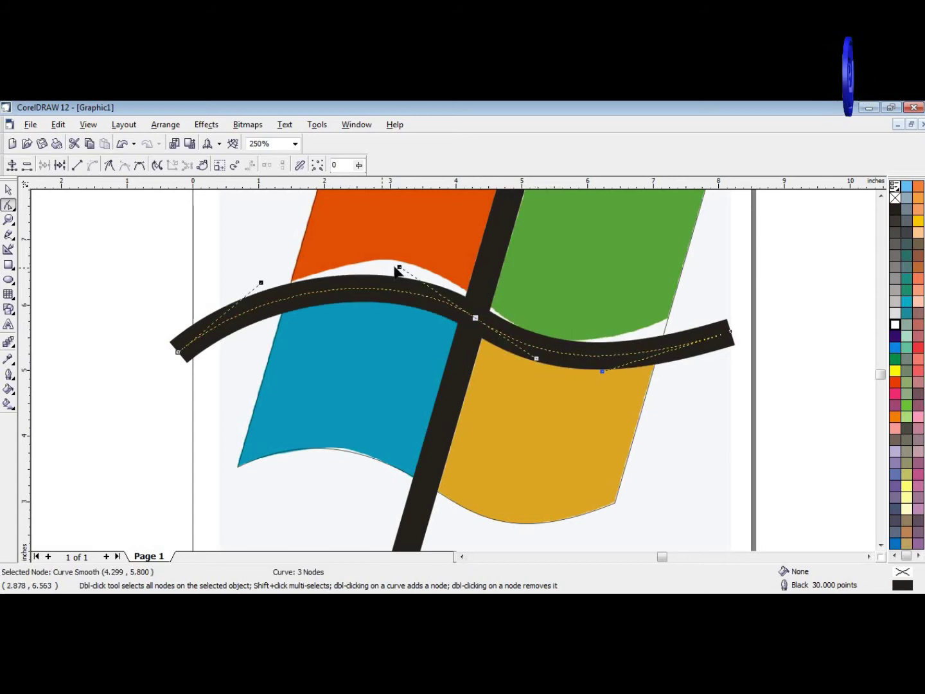
left_click_drag(399, 266, 385, 249)
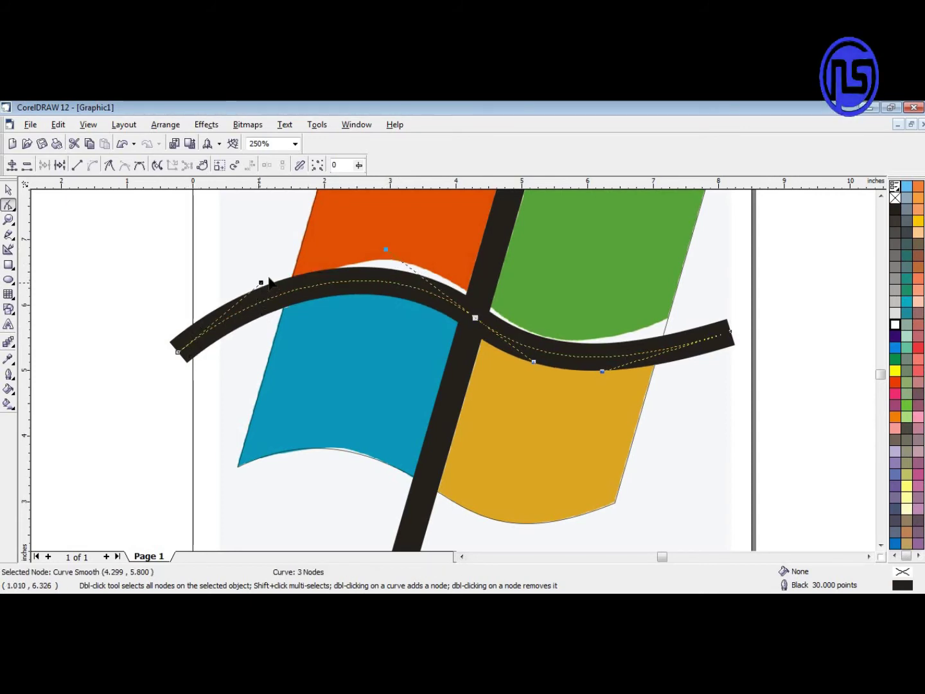
left_click_drag(262, 283, 332, 262)
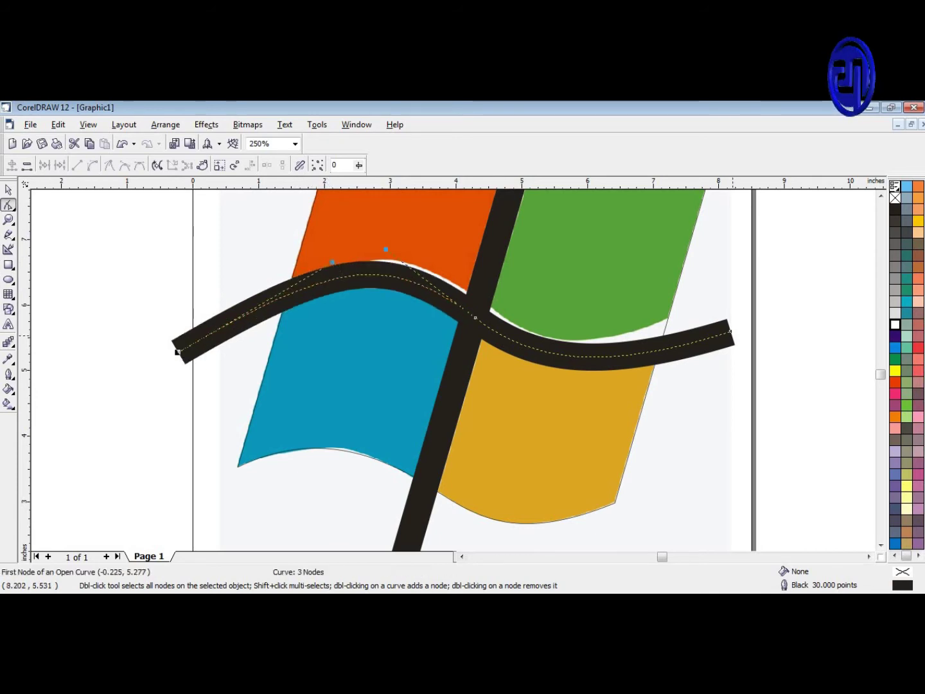
Raise the wavy line's right end node to about x 8.07, y 5.79 inches and lower its handle to fit the gap.
left_click_drag(731, 335, 725, 321)
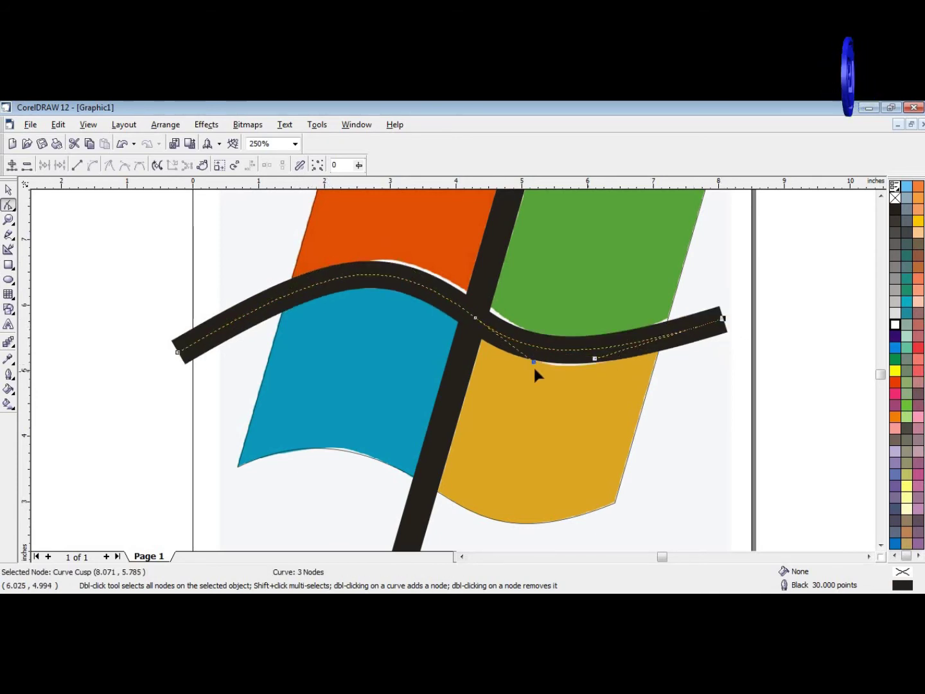
mouse_move(594, 359)
left_mouse_down()
mouse_move(596, 373)
mouse_move(588, 371)
left_mouse_up()
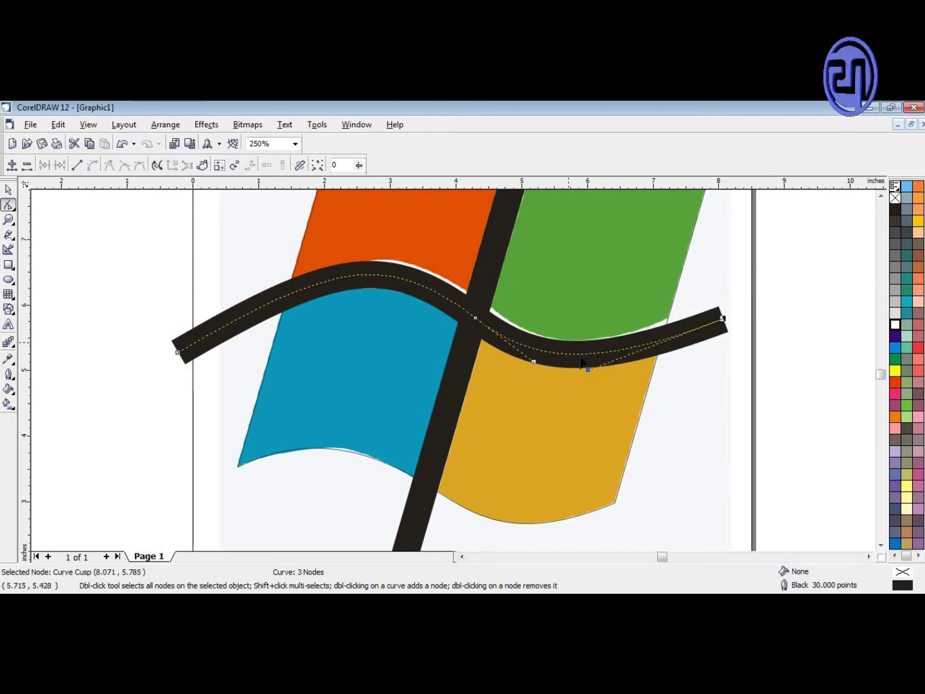
Nudge the wavy line's middle node up to about y 5.83 inches.
scroll(581, 363, "down", 3)
scroll(542, 335, "up", 5)
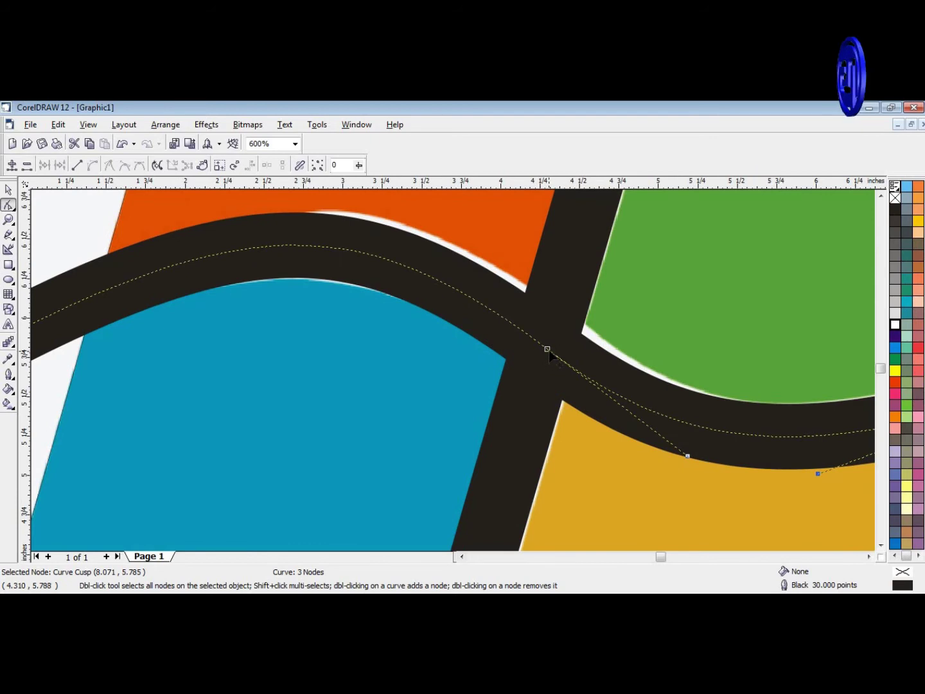
left_click(546, 350)
scroll(565, 335, "up", 2)
scroll(546, 325, "down", 4)
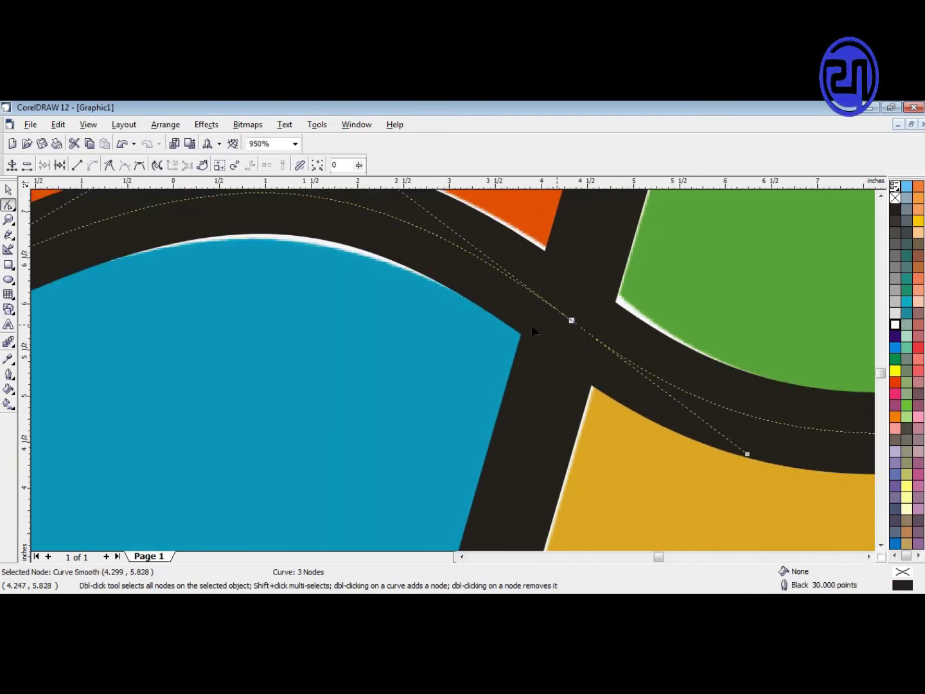
scroll(458, 330, "down", 4)
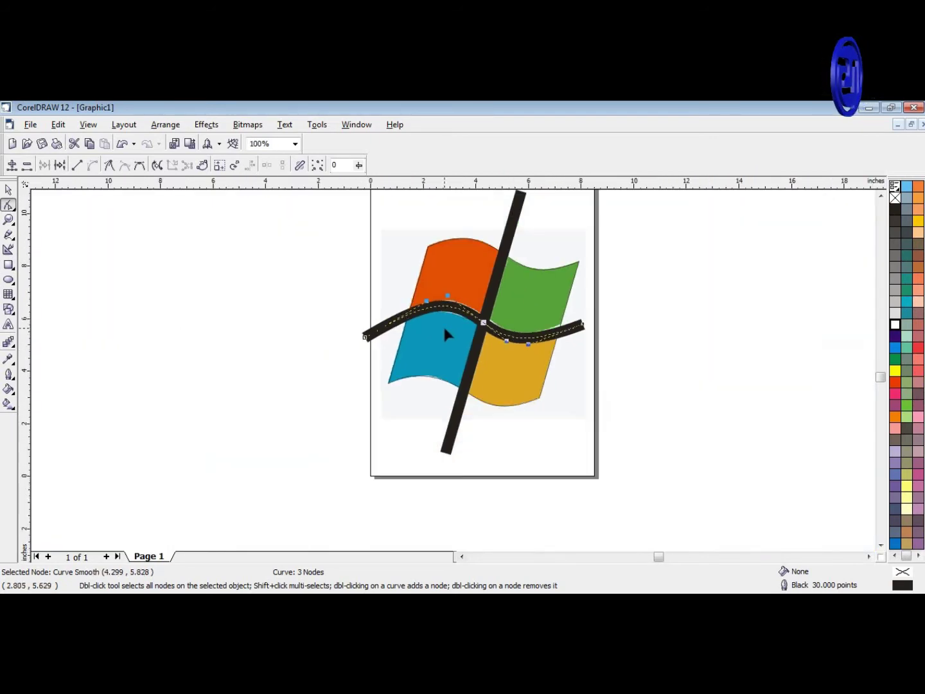
Unlock the reference bitmap behind the traced outline.
left_click(8, 190)
right_click(442, 251)
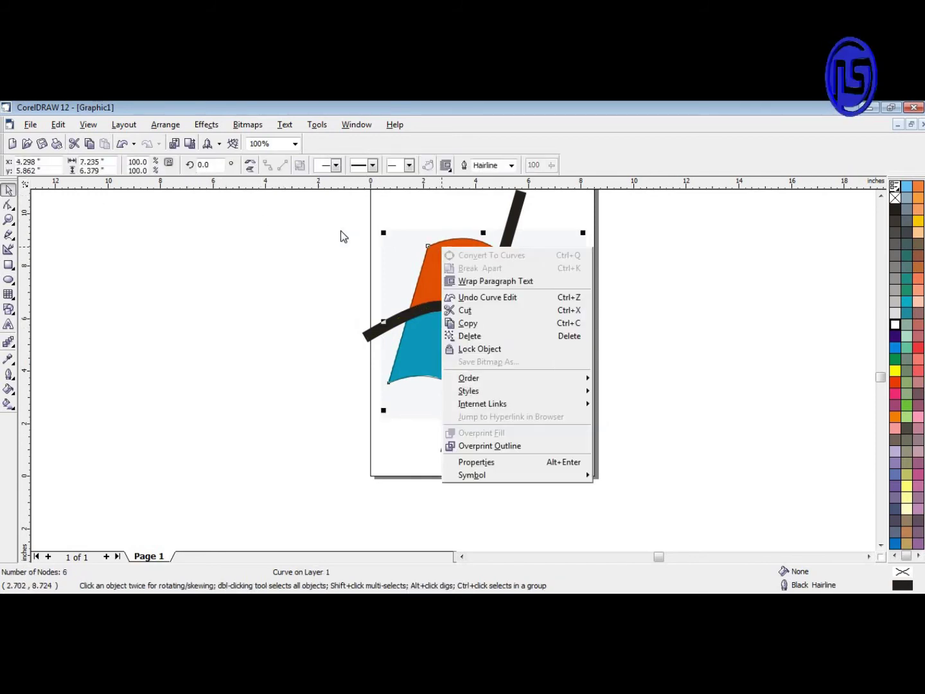
left_click(395, 263)
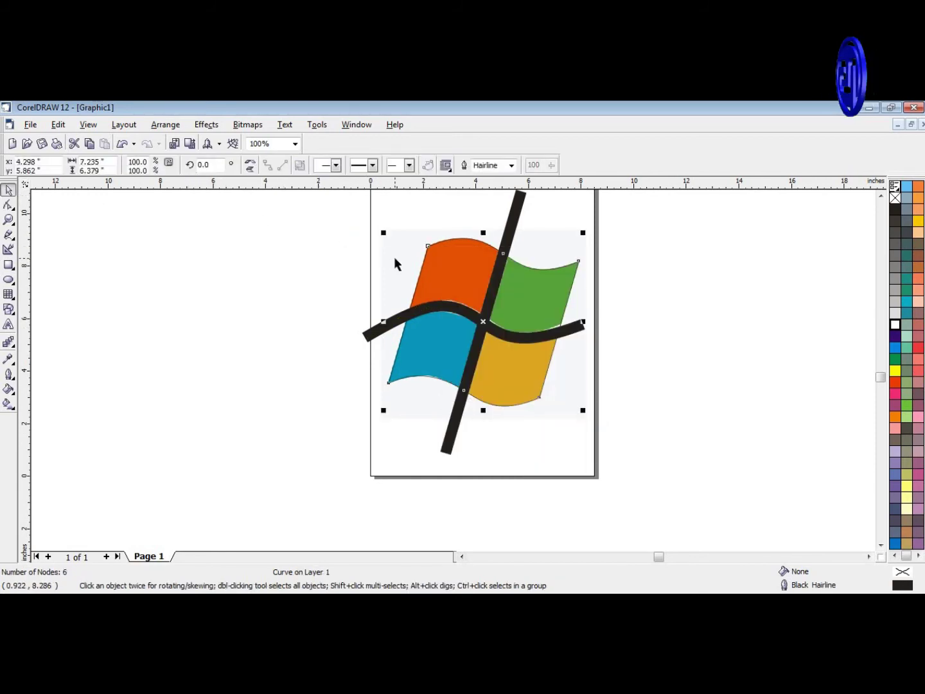
right_click(394, 258)
left_click(406, 270)
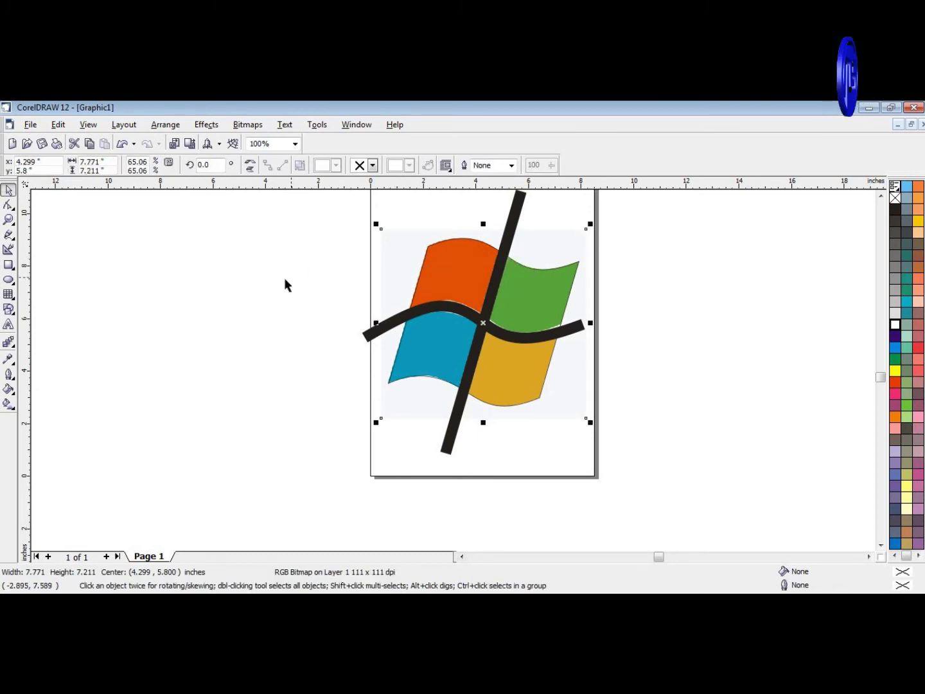
Move the reference bitmap off the page to the right, centred at about x 15.55, y 6.25 inches.
scroll(284, 278, "down", 1)
left_click_drag(517, 251, 745, 241)
scroll(437, 331, "down", 1)
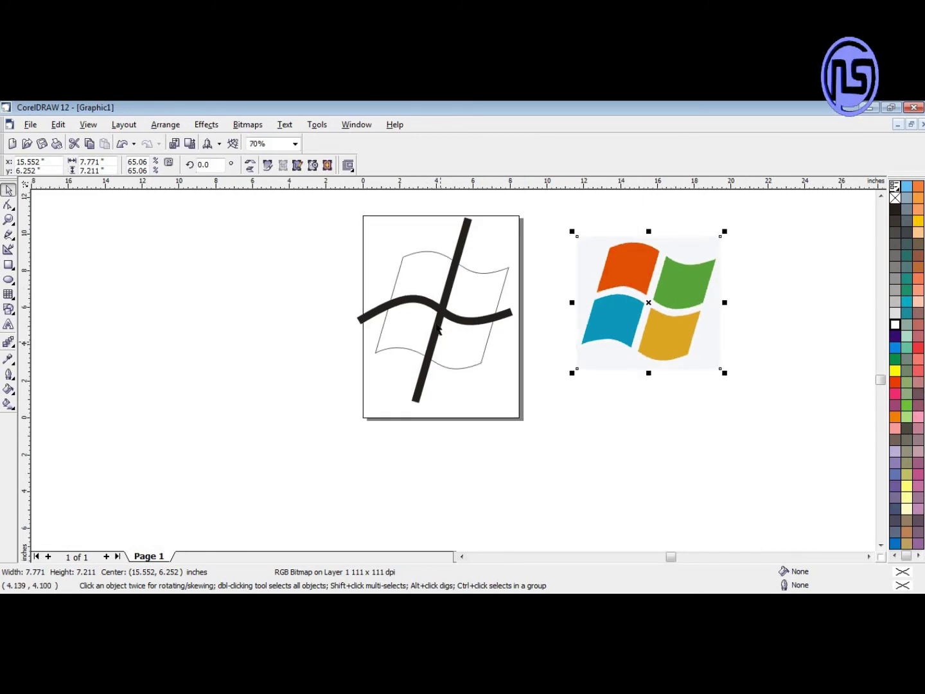
Convert the outlines of both thick divider lines to objects and weld them into one cross shape.
left_click(450, 315, "shift")
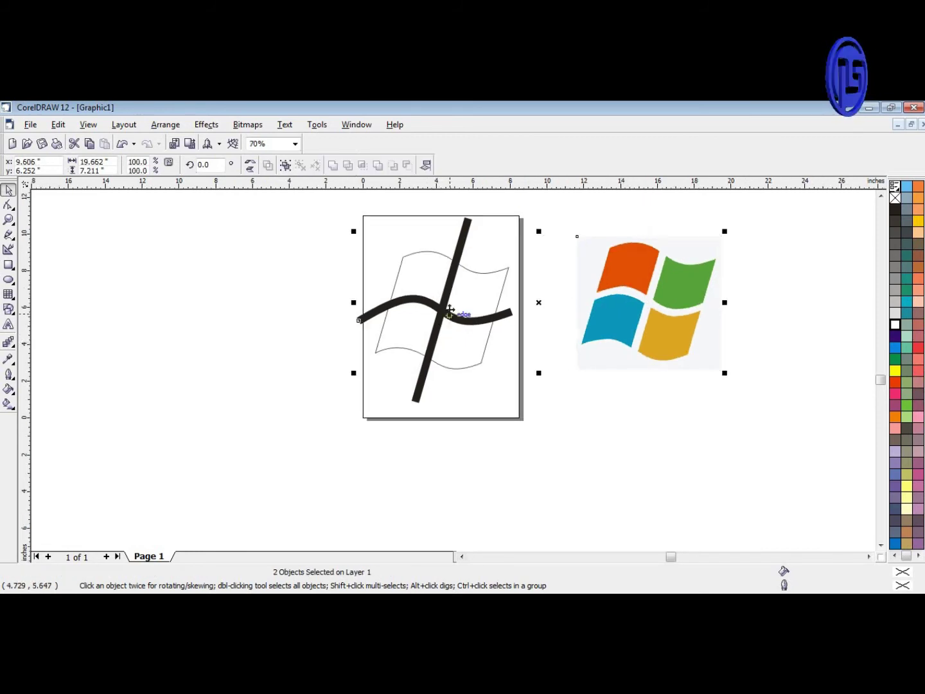
left_click(486, 211)
left_click(467, 227)
left_click(507, 314, "shift")
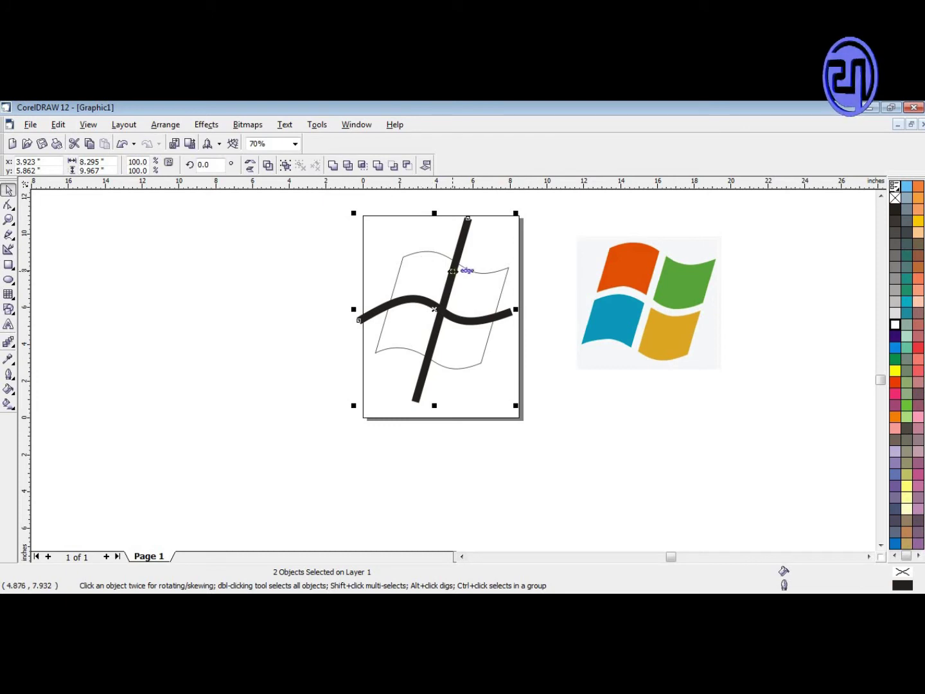
key("ctrl+shift+q")
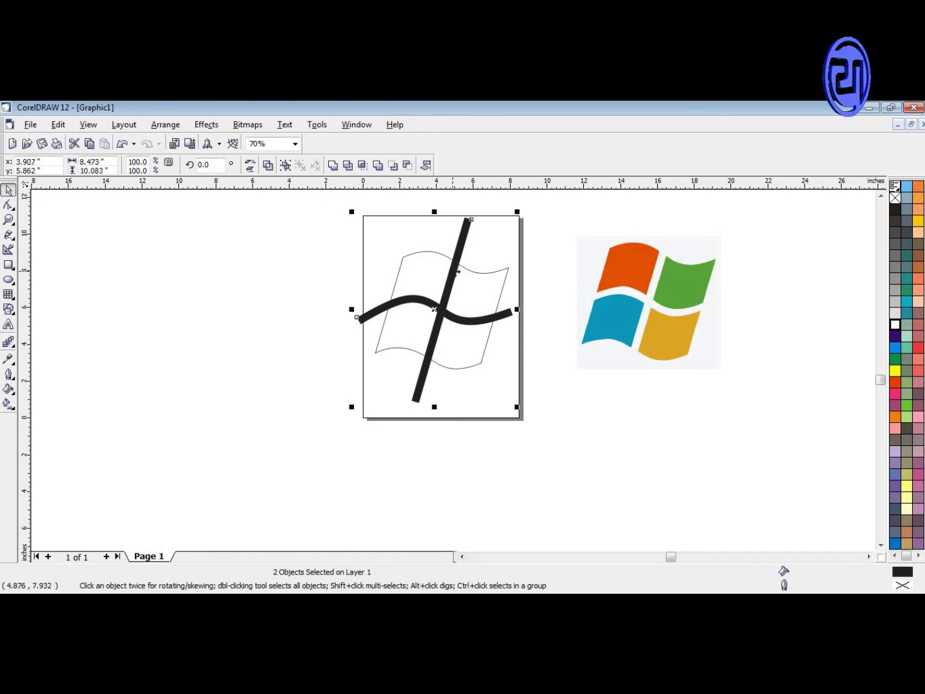
left_click(333, 166)
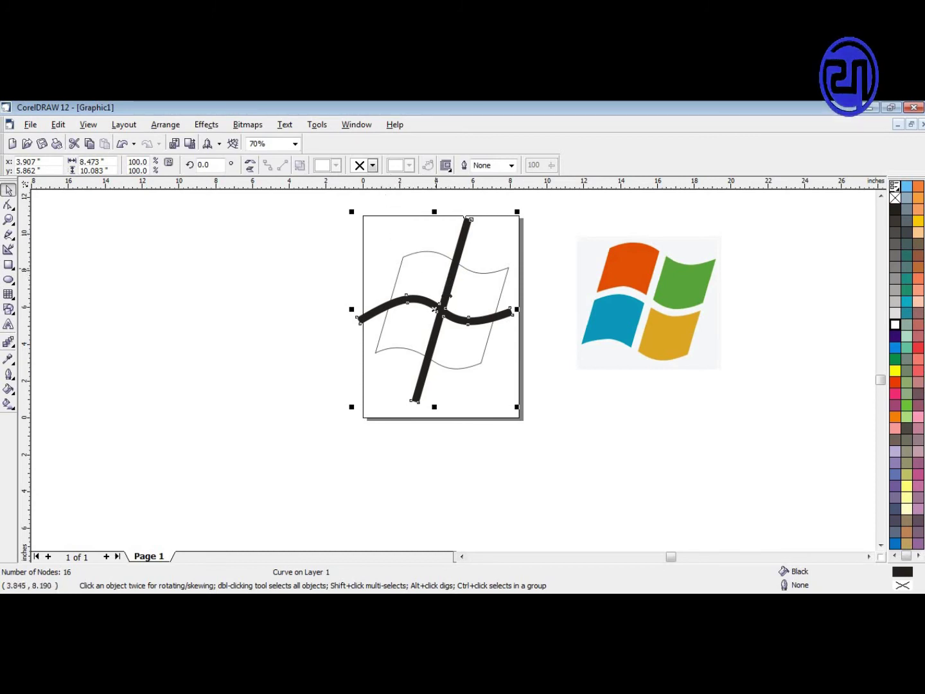
Trim the traced logo outline with the welded cross shape to split it into four panes.
scroll(447, 294, "up", 3)
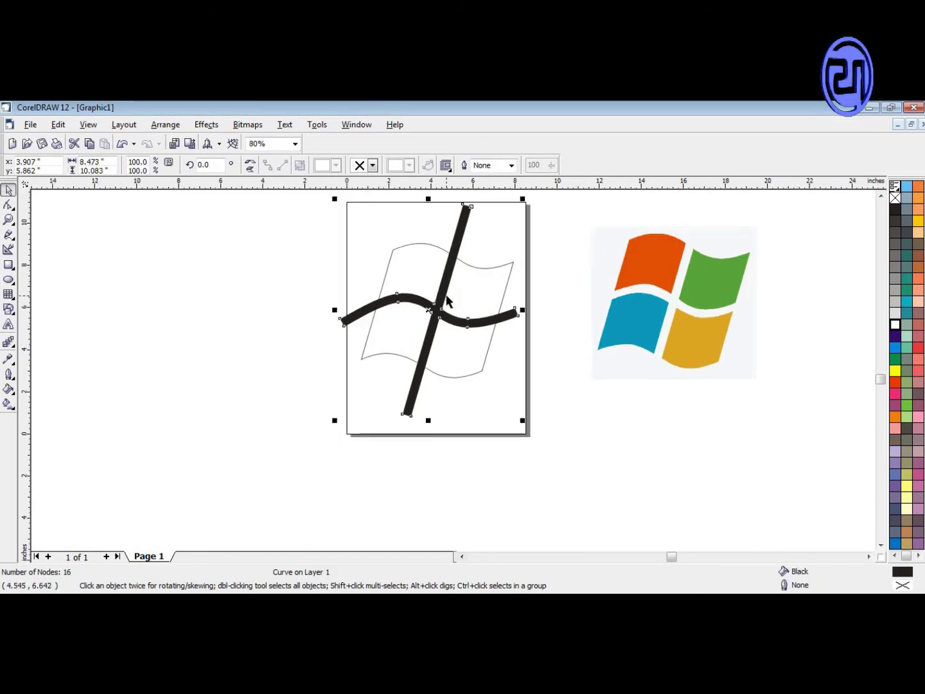
left_click(473, 275, "shift")
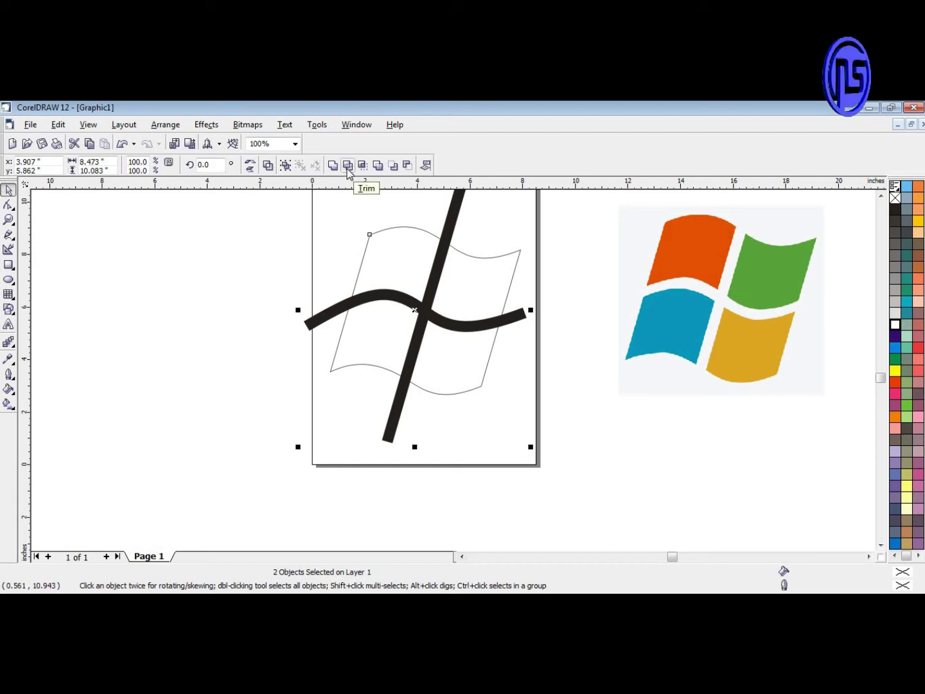
left_click(393, 230)
Move the black cross shape away from the four panes and delete it.
left_click(442, 236)
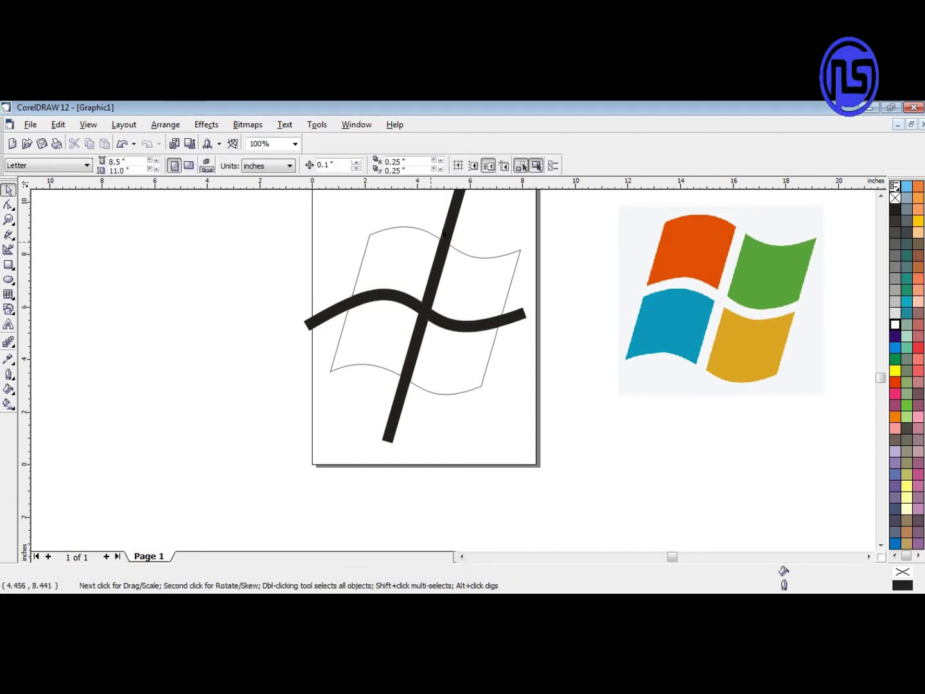
left_click_drag(442, 238, 266, 283)
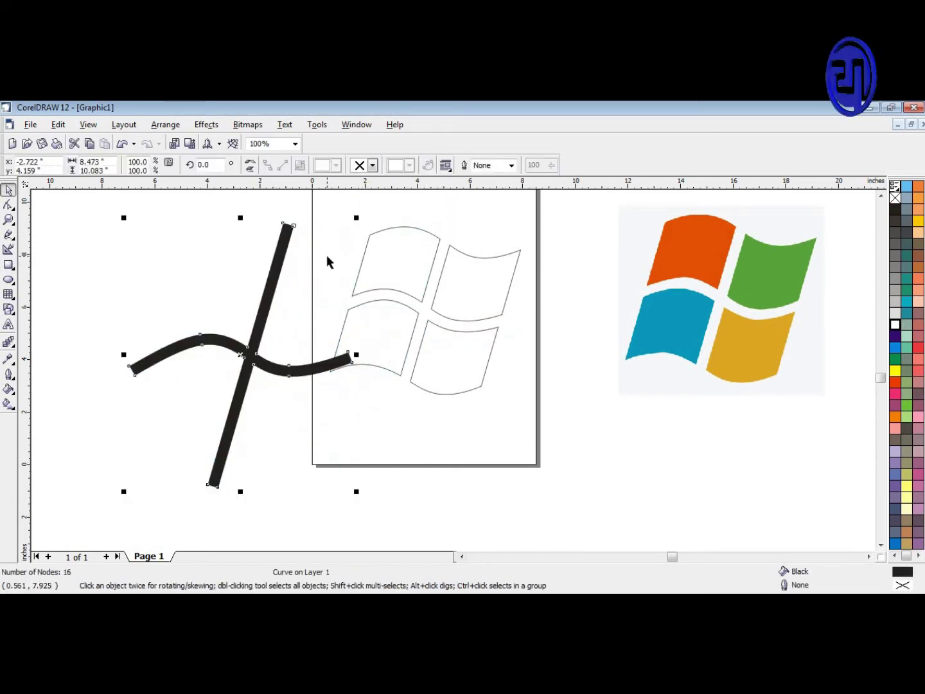
key("Delete")
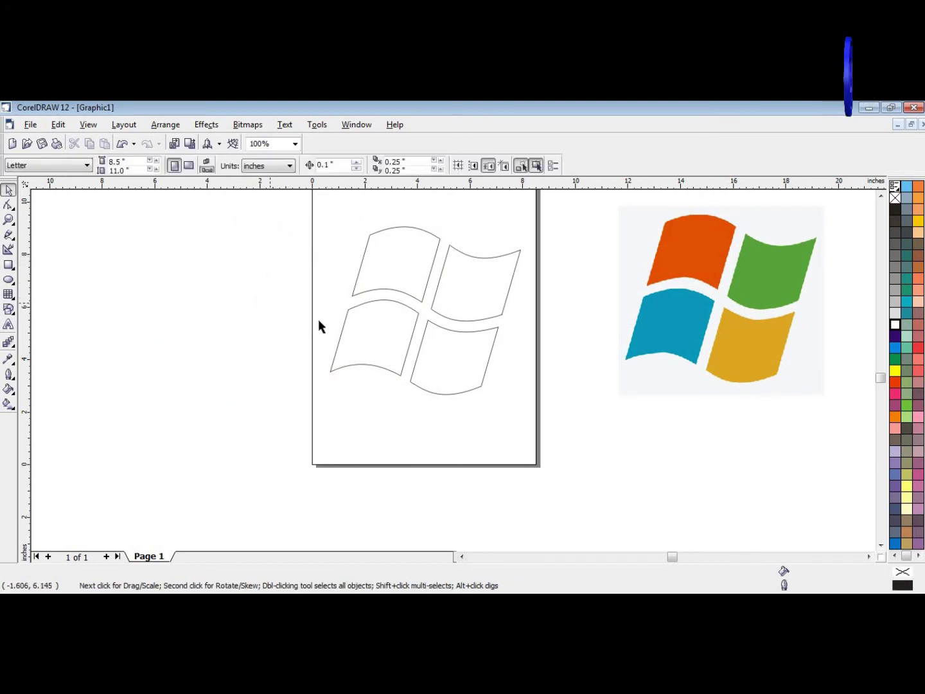
Break the trimmed logo curve apart into four separate pane objects and deselect them.
scroll(464, 347, "down", 1)
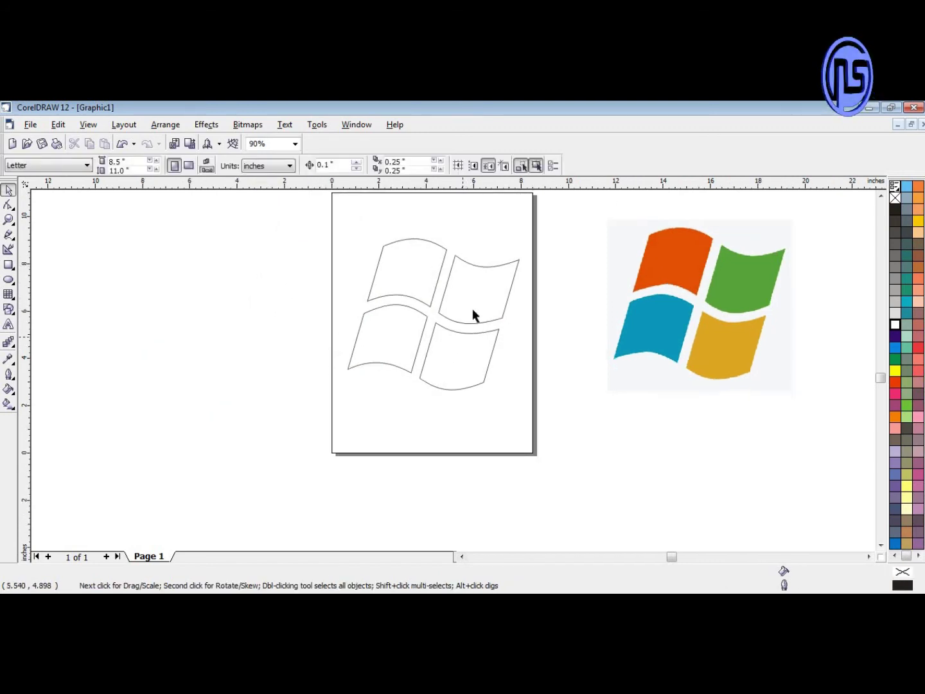
scroll(414, 257, "up", 1)
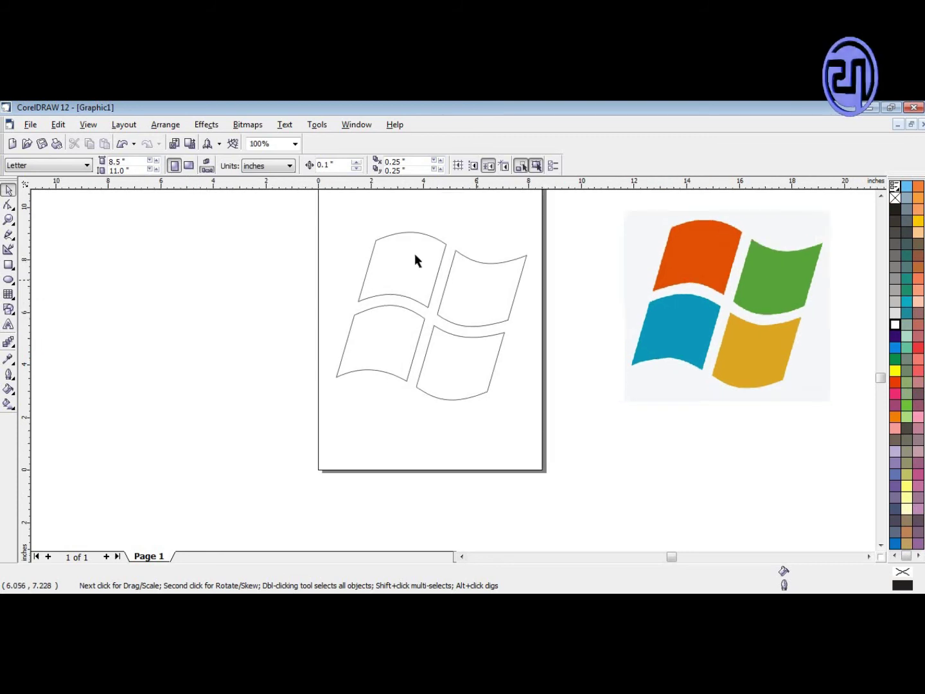
scroll(409, 251, "up", 2)
scroll(437, 320, "down", 1)
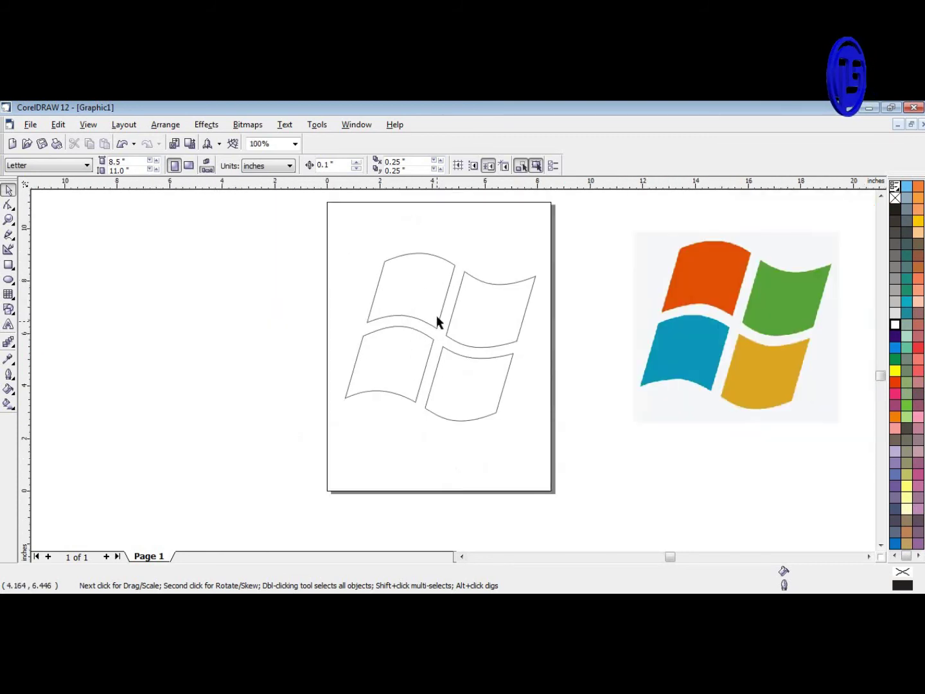
left_click(429, 307)
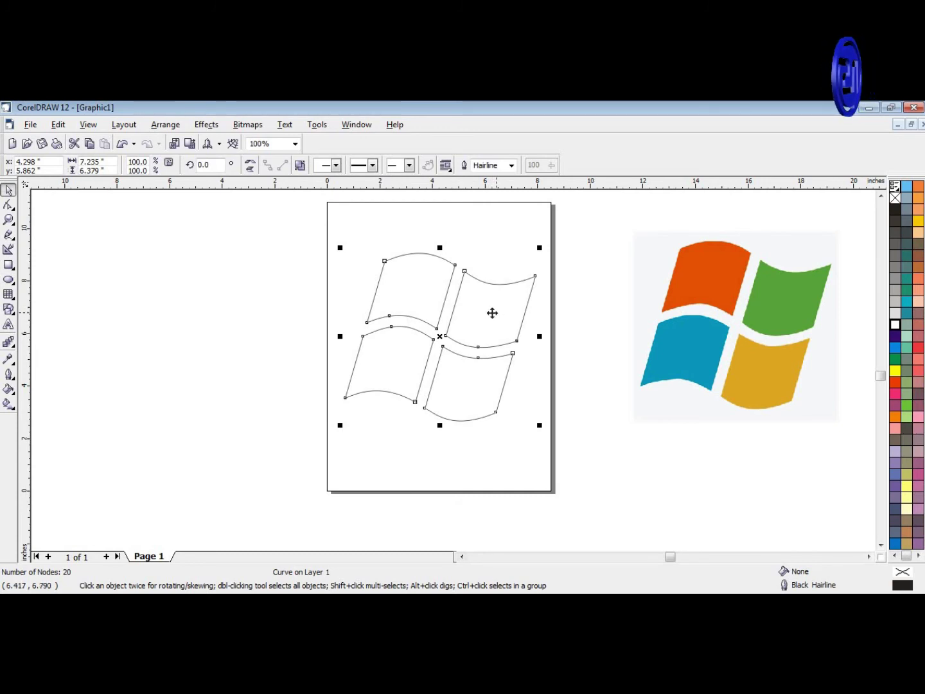
left_click(300, 165)
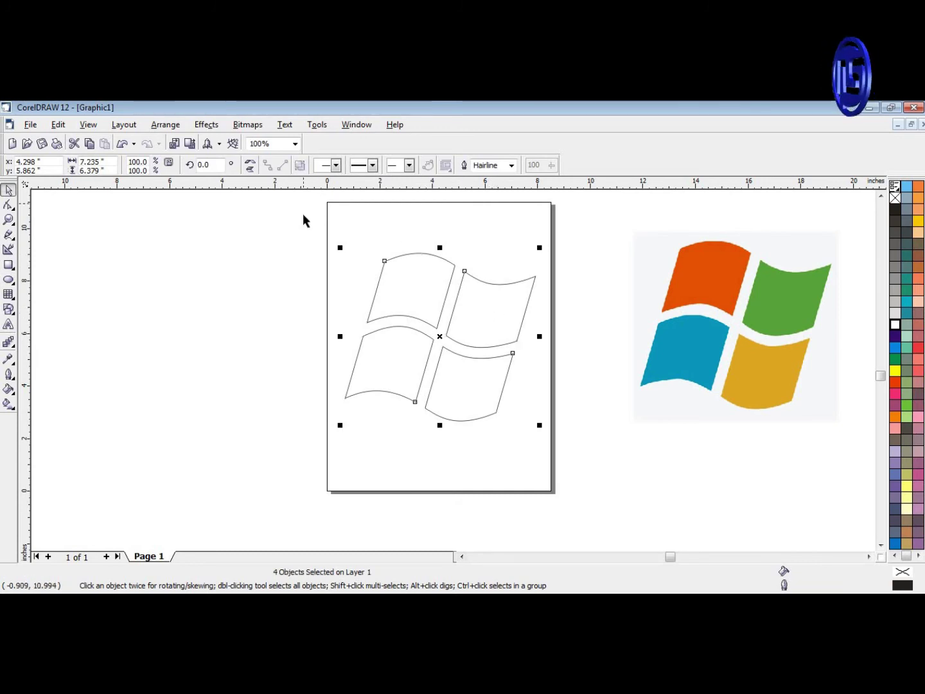
left_click(297, 231)
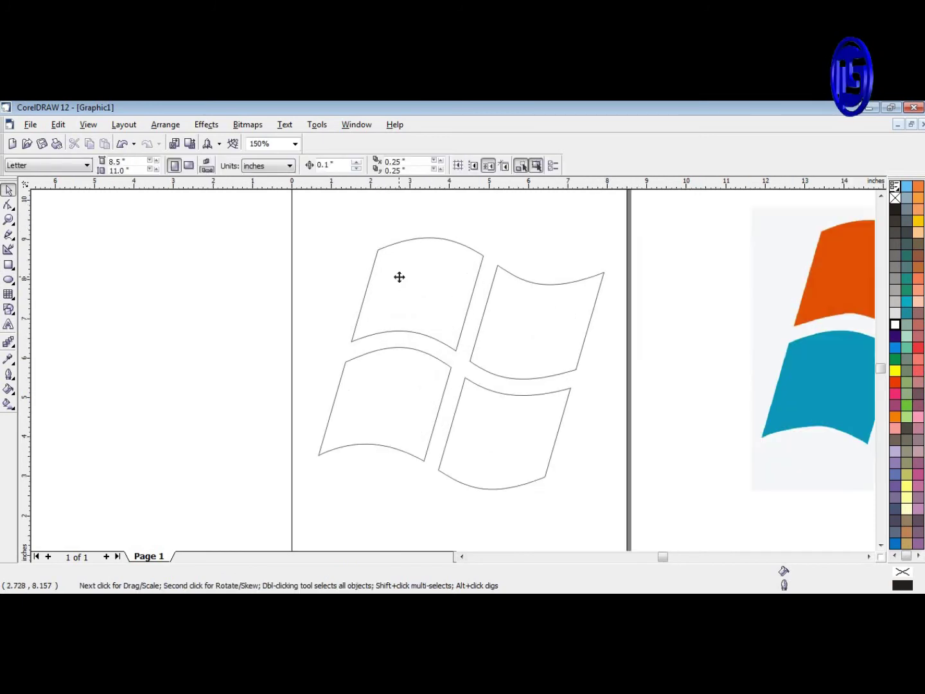
Fill the upper-left pane with red and the upper-right pane with green, C:80 M:0 Y:100 K:0.
left_click(378, 281)
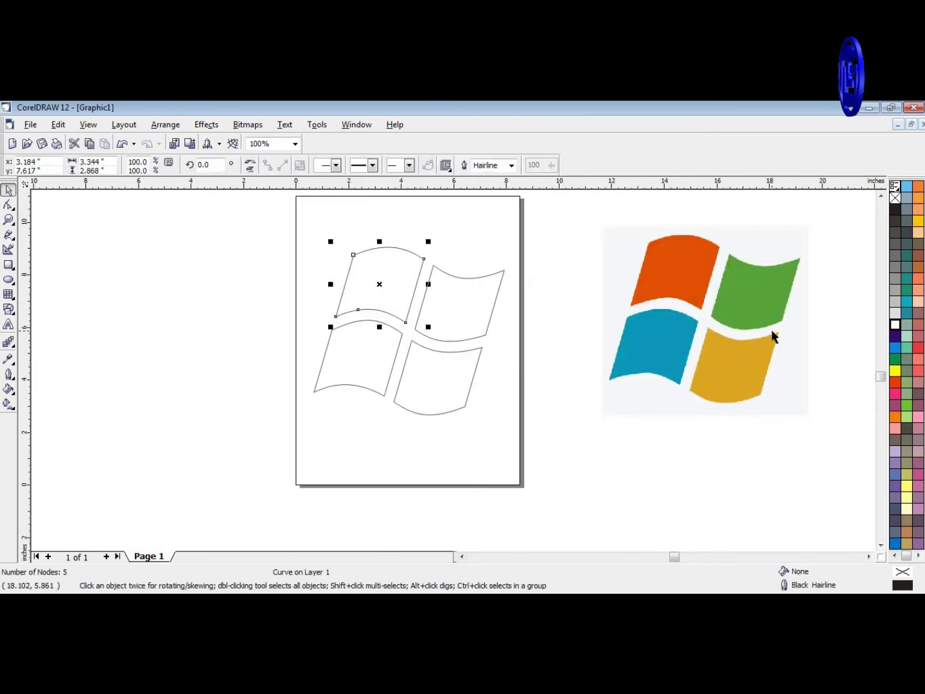
left_click(895, 382)
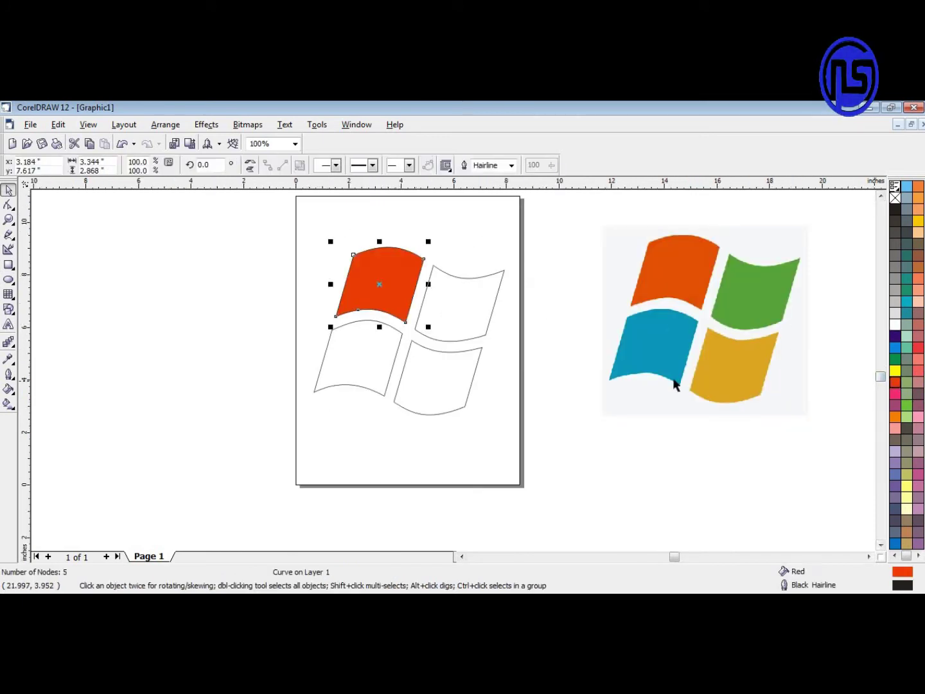
left_click(486, 319)
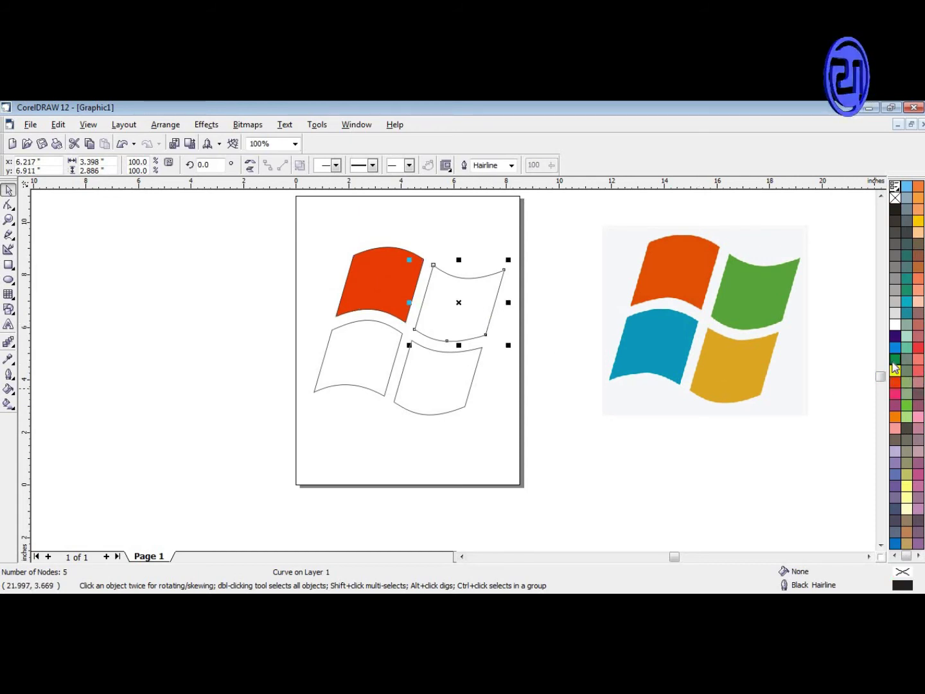
left_click(895, 368)
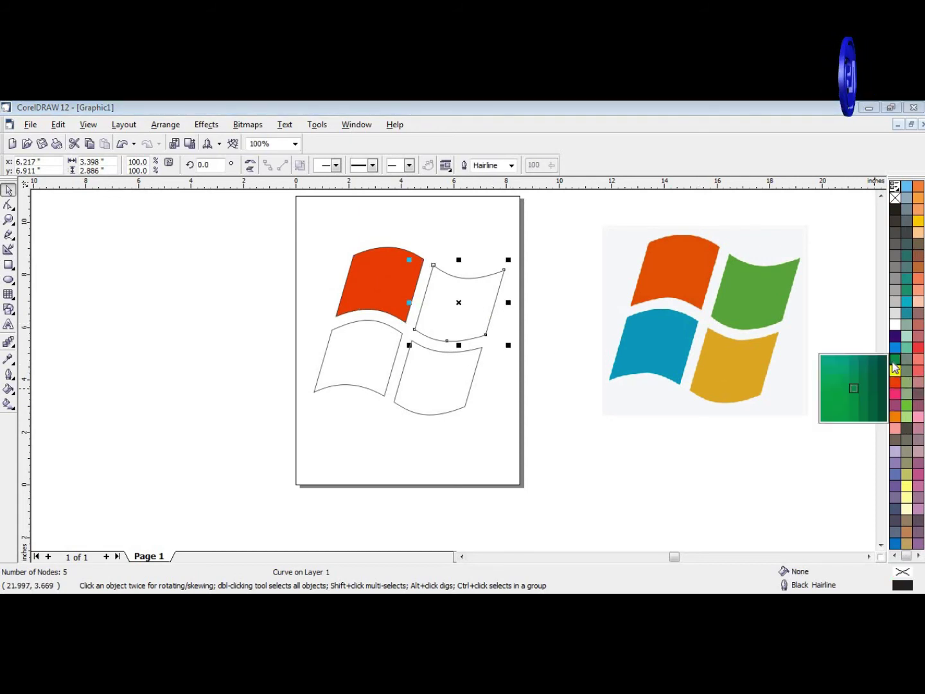
left_click(835, 417)
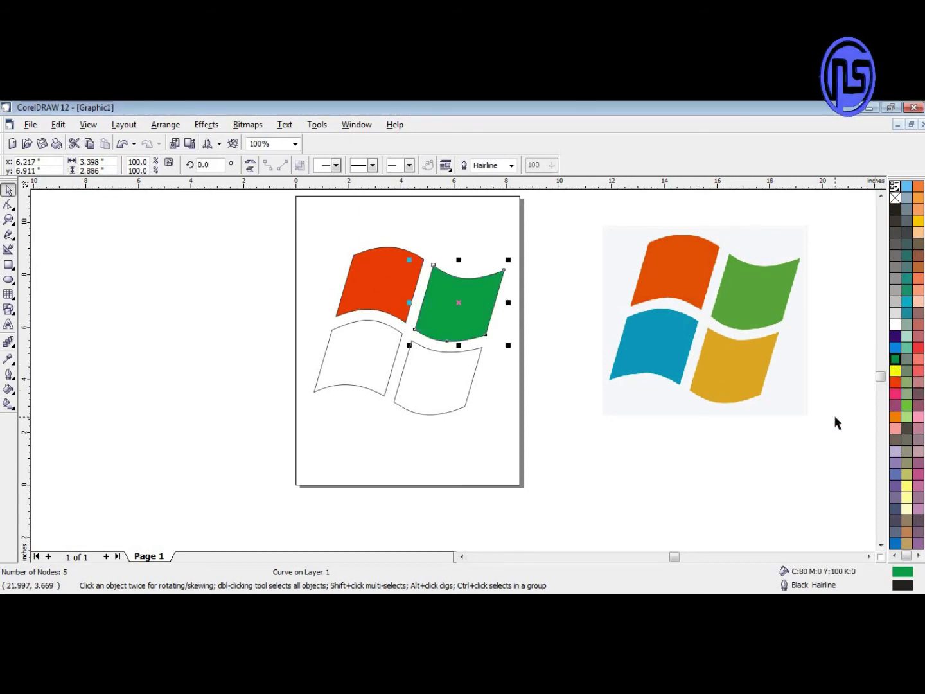
Fill the lower-right pane with orange, C:1 M:49 Y:95 K:0, and the lower-left pane with cyan.
left_click(445, 386)
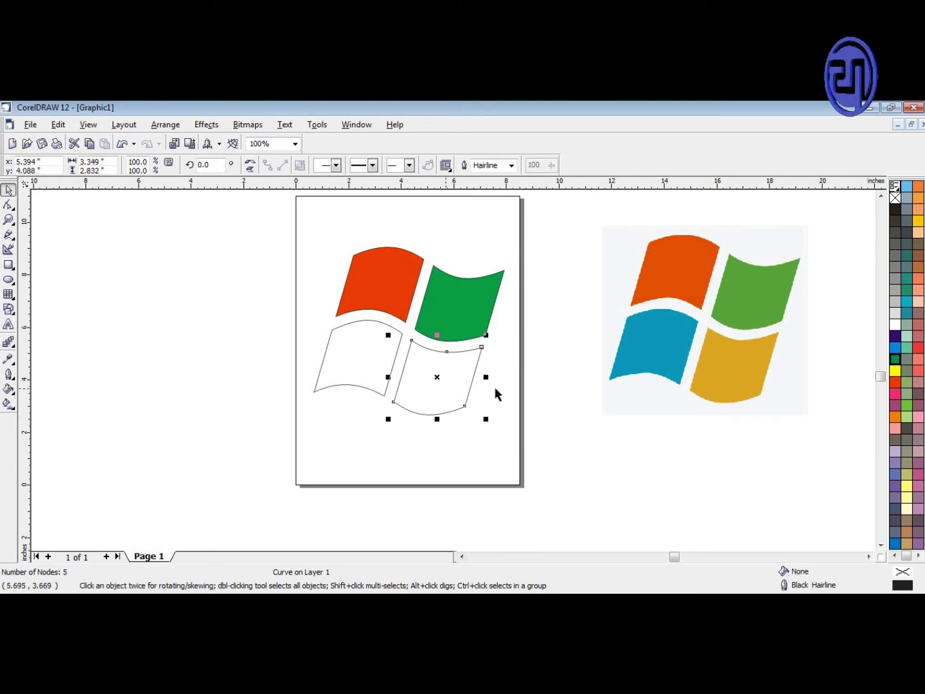
left_click(895, 370)
left_click(789, 415)
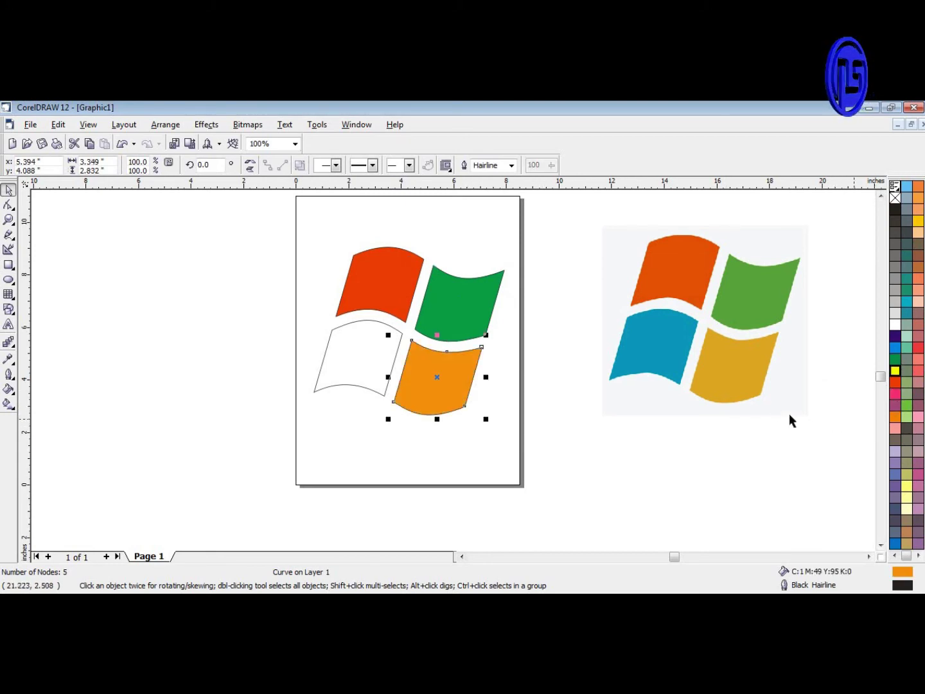
left_click(374, 374)
left_click(895, 348)
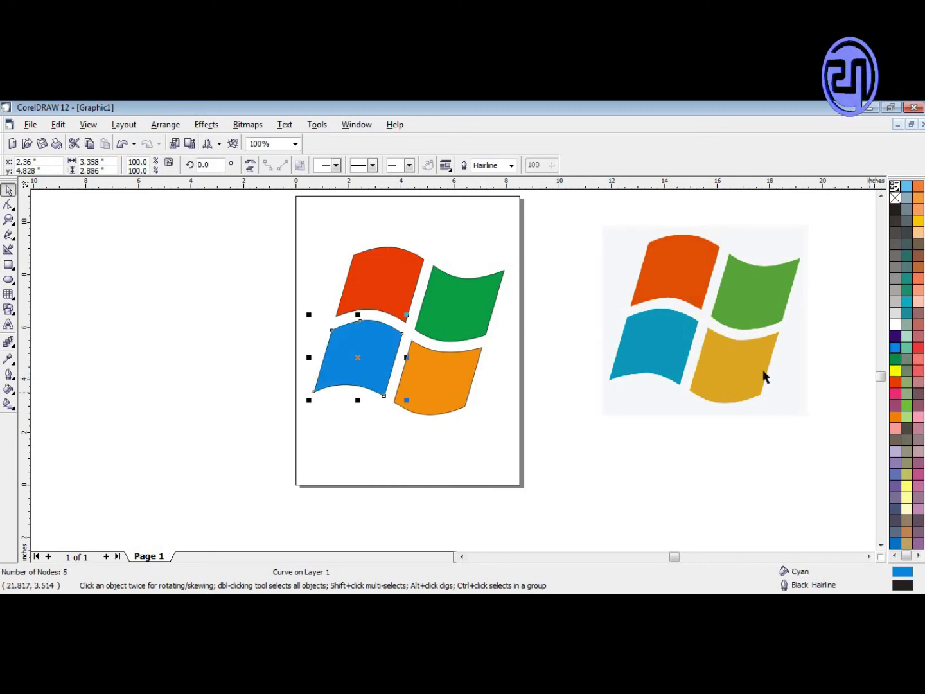
left_click(548, 423)
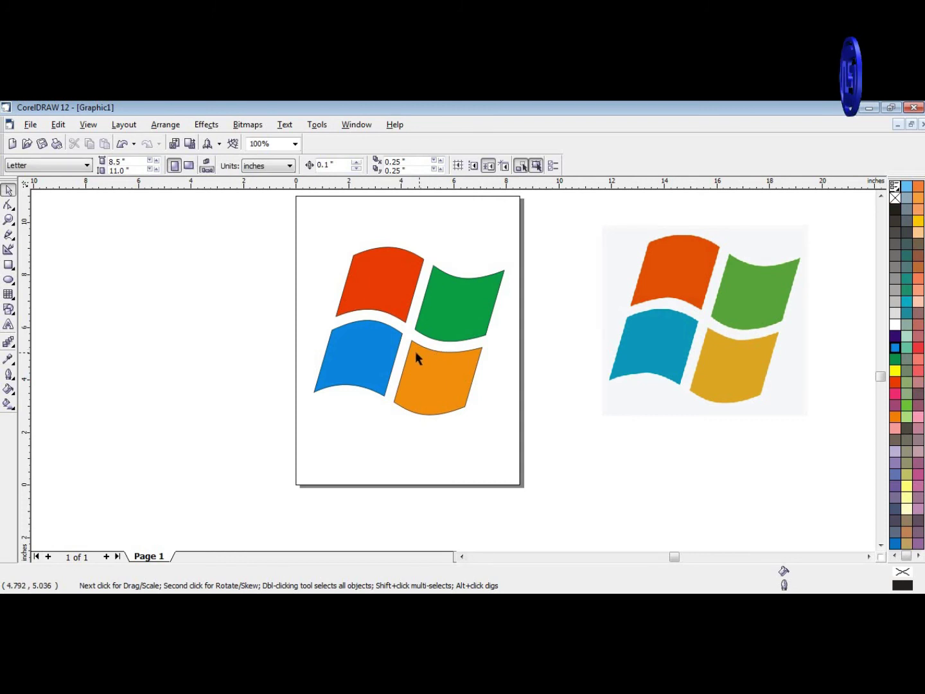
Select all four coloured panes together and remove their outlines.
scroll(415, 351, "up", 2)
scroll(468, 407, "down", 2)
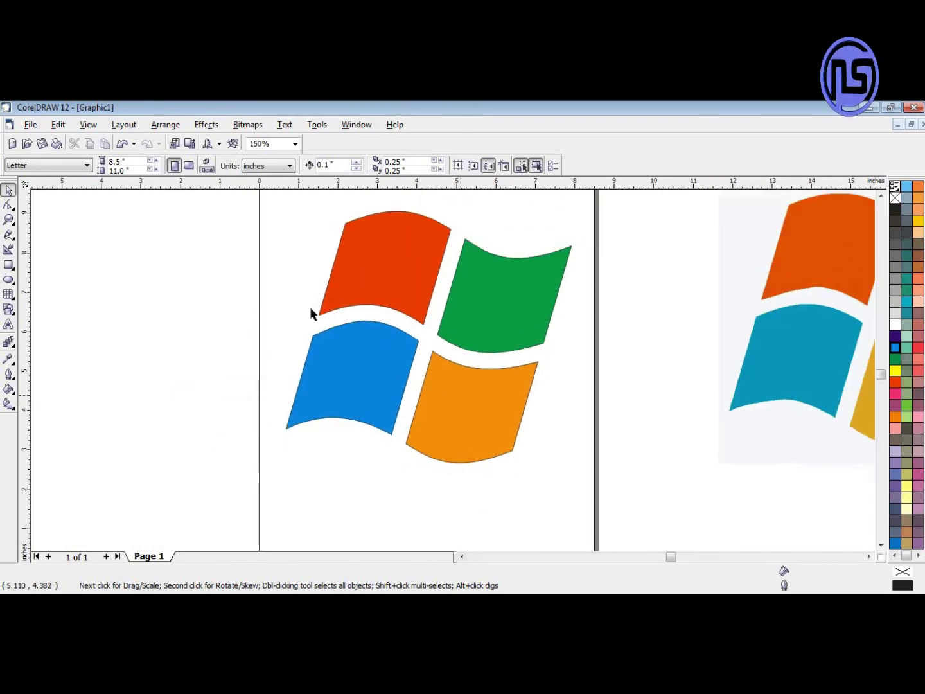
scroll(406, 303, "down", 1)
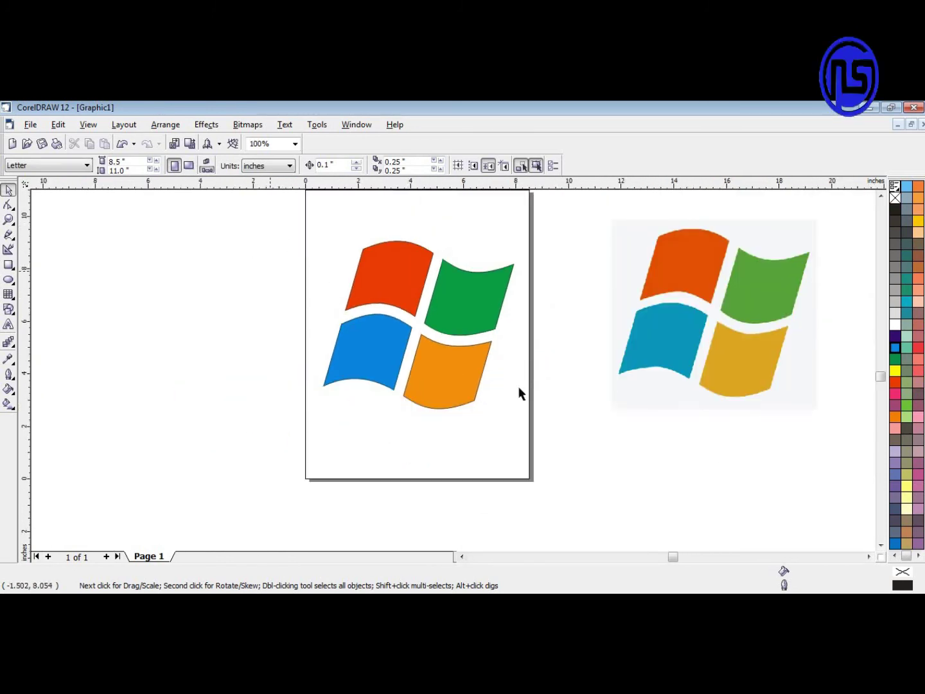
left_click_drag(233, 227, 564, 441)
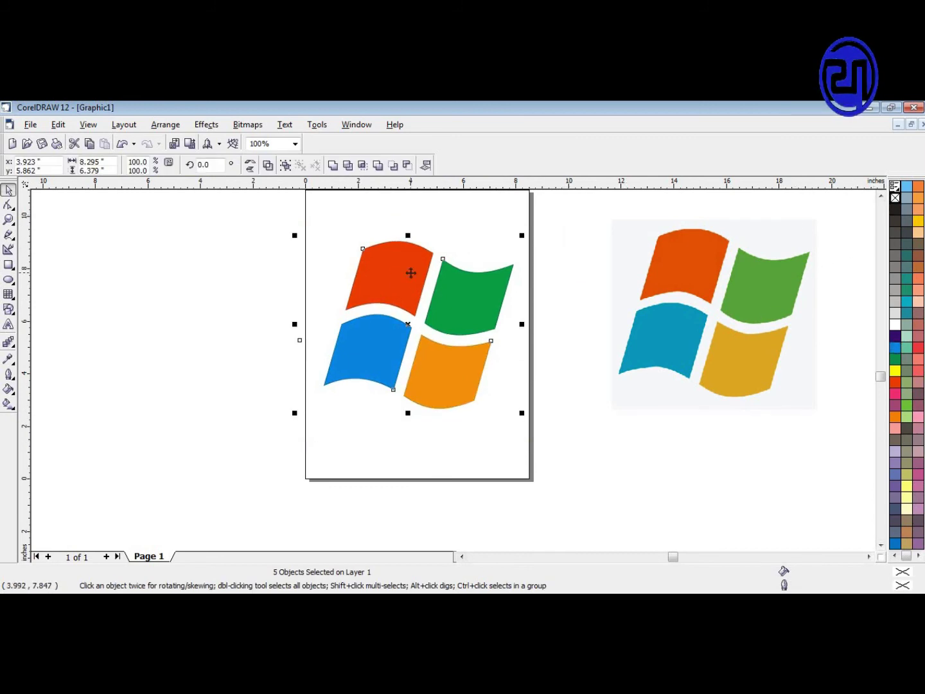
left_click(8, 405)
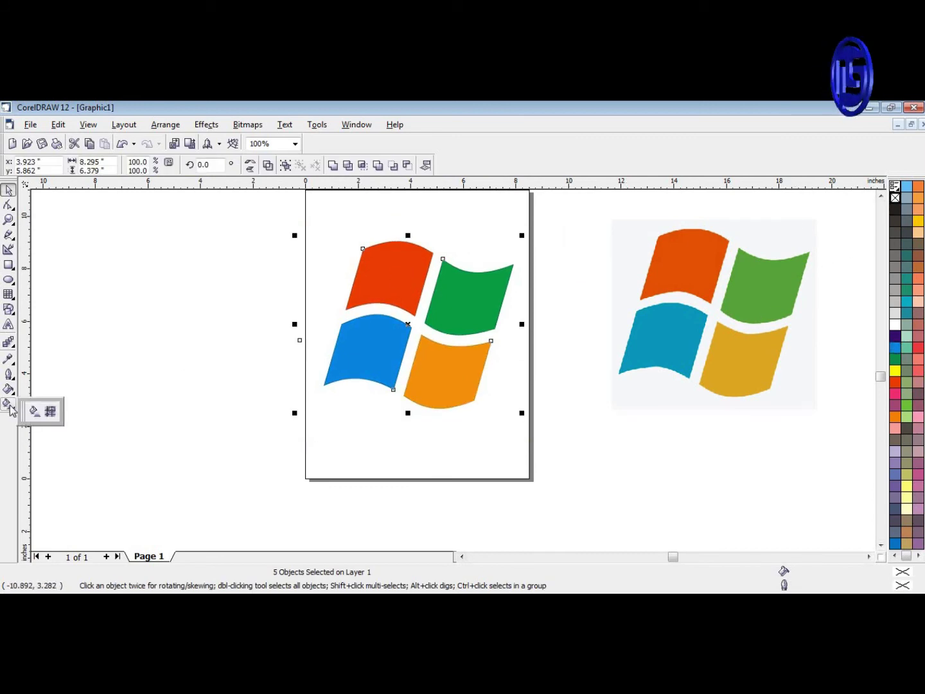
left_click(35, 411)
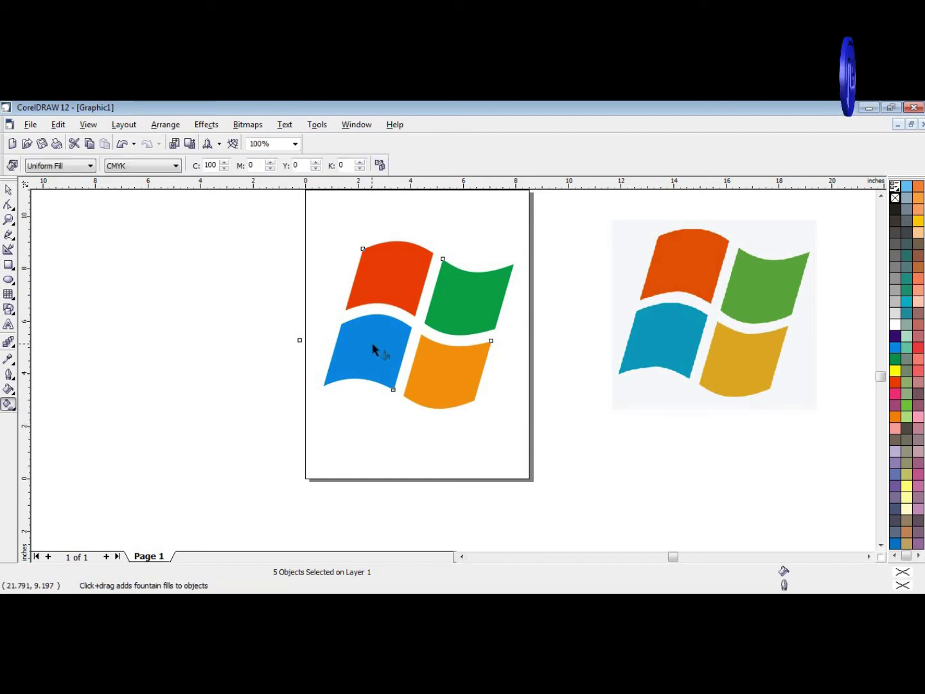
scroll(374, 350, "up", 3)
left_click_drag(536, 401, 497, 333)
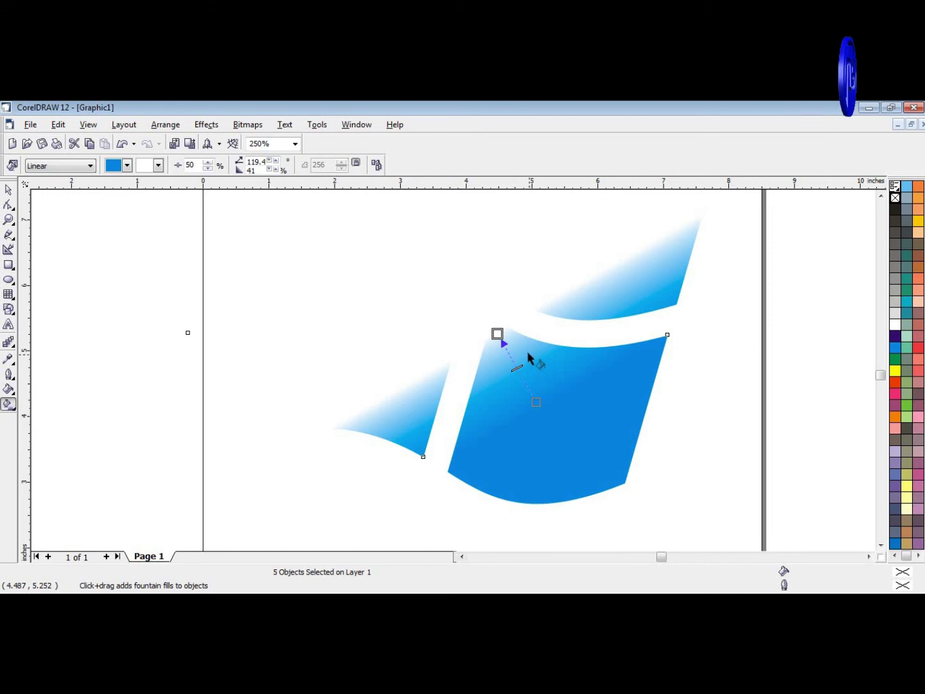
key("ctrl+z")
scroll(553, 387, "down", 1)
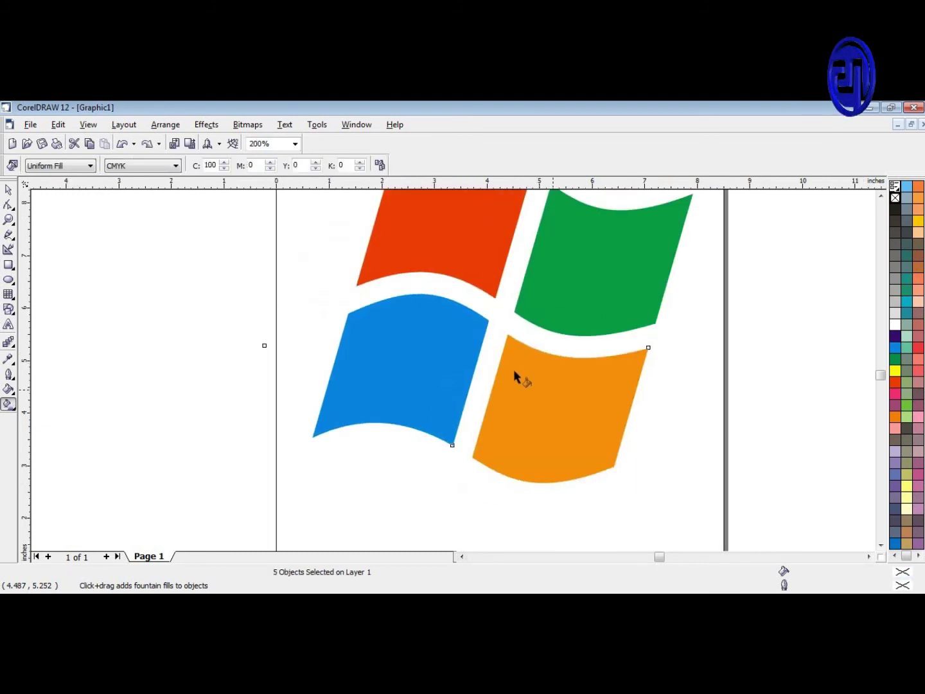
left_click(9, 190)
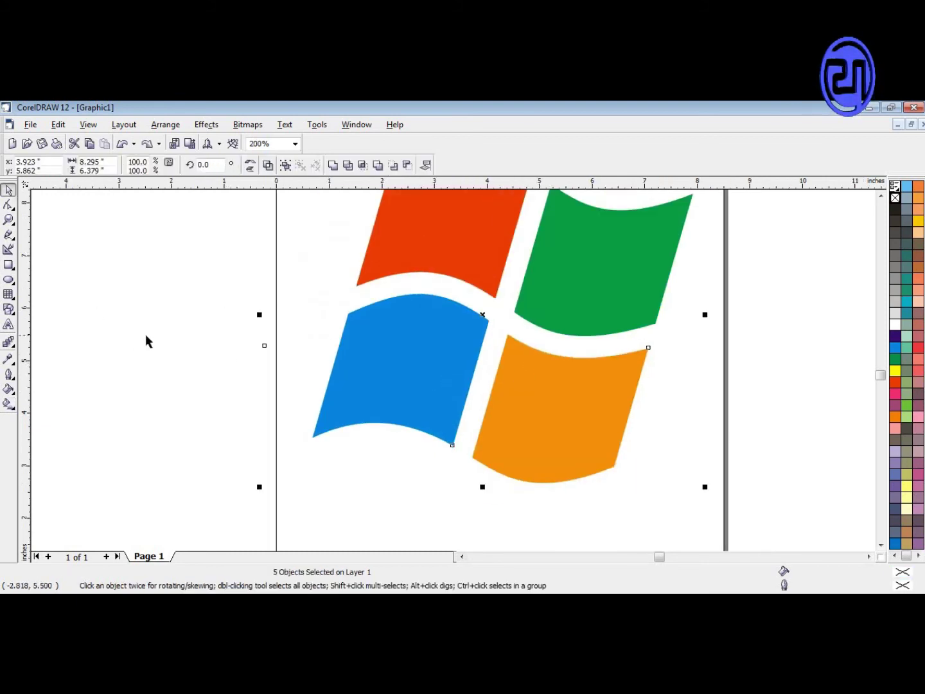
Apply a linear cyan-to-white interactive fountain fill to the lower-left pane, fading toward its upper-right corner at about 29 degrees.
left_click(361, 355)
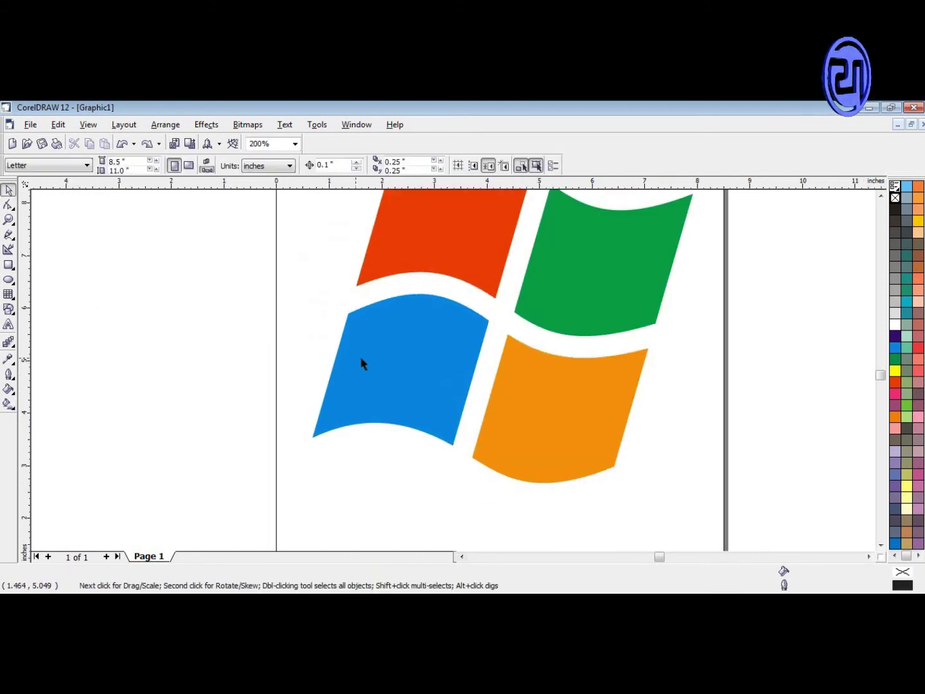
left_click(11, 408)
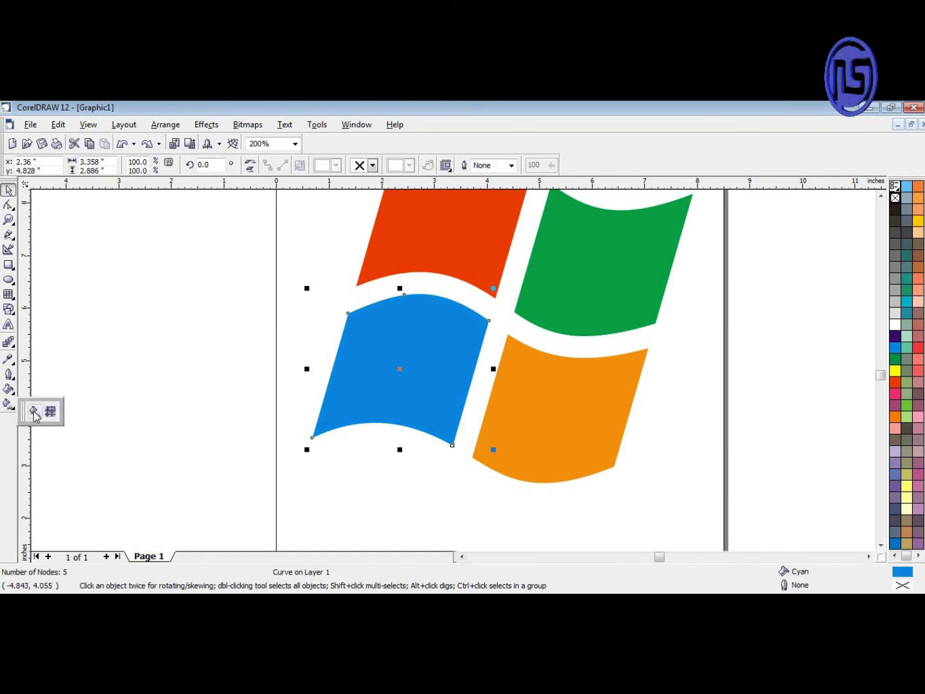
left_click(35, 411)
left_click(365, 391)
left_click_drag(448, 349, 452, 338)
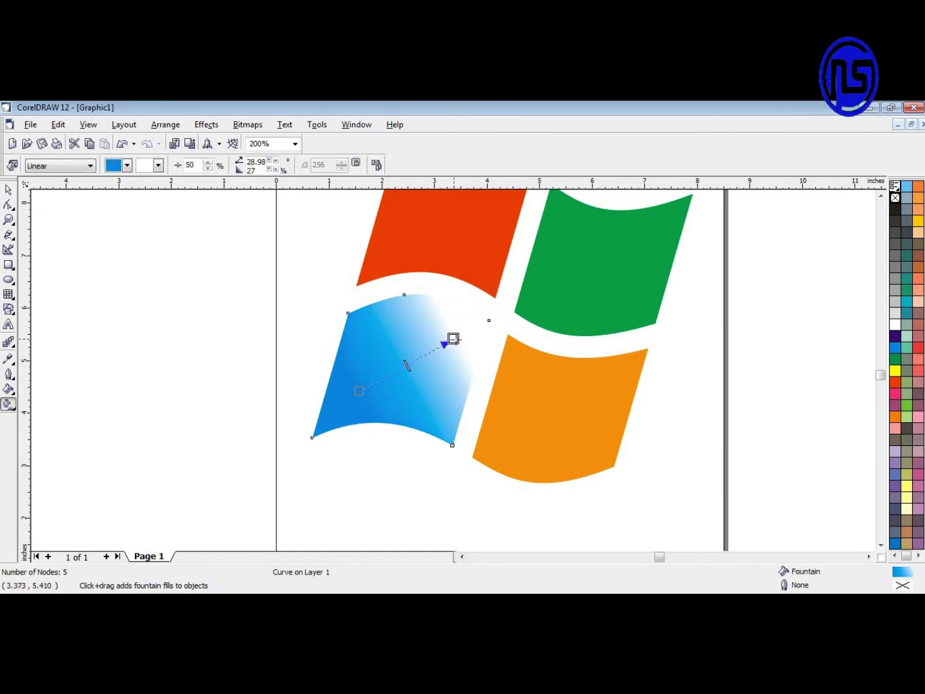
Change the blue pane's fountain fill to Radial and place its white centre on the pane's upper-right corner.
scroll(469, 325, "up", 2)
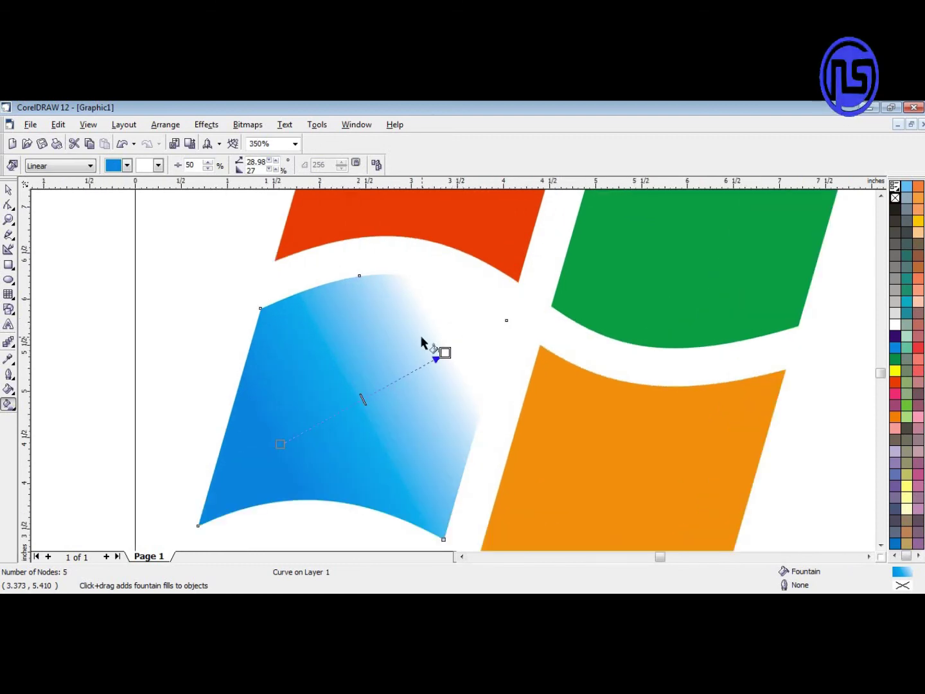
left_click(90, 166)
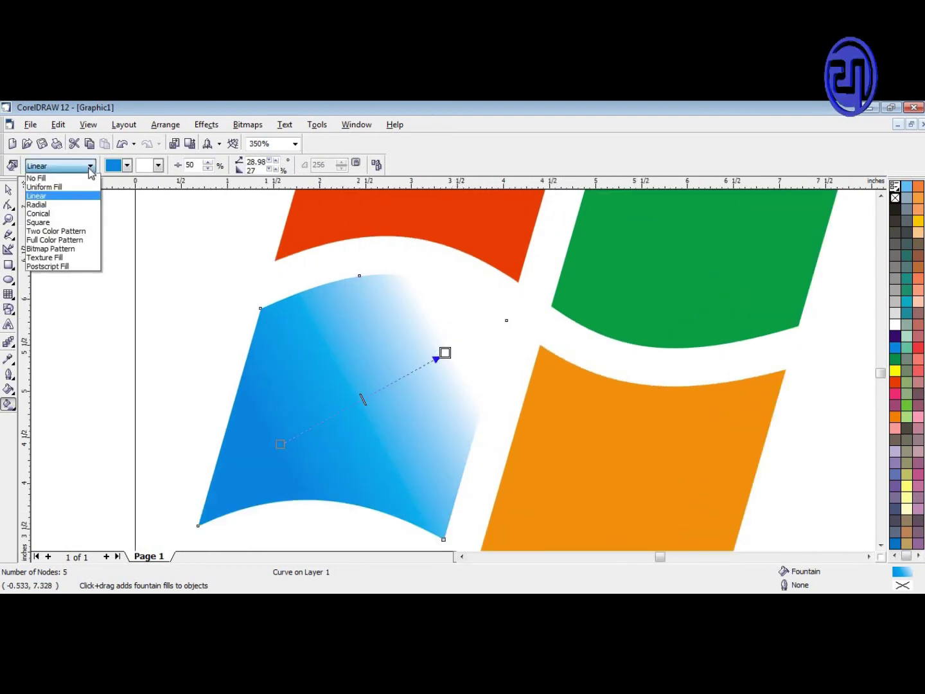
left_click(69, 204)
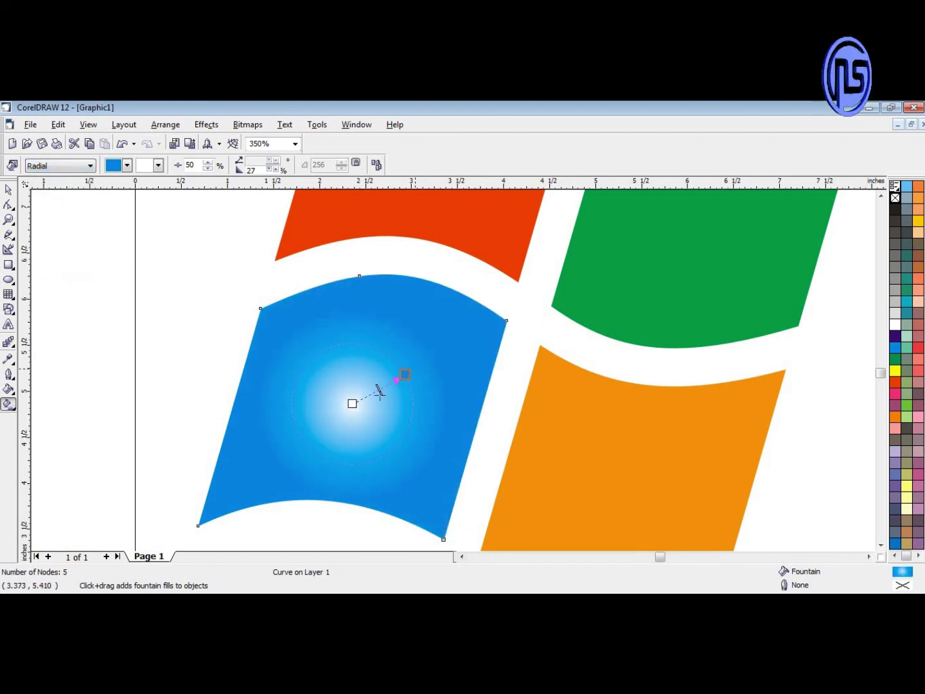
left_click_drag(352, 404, 506, 320)
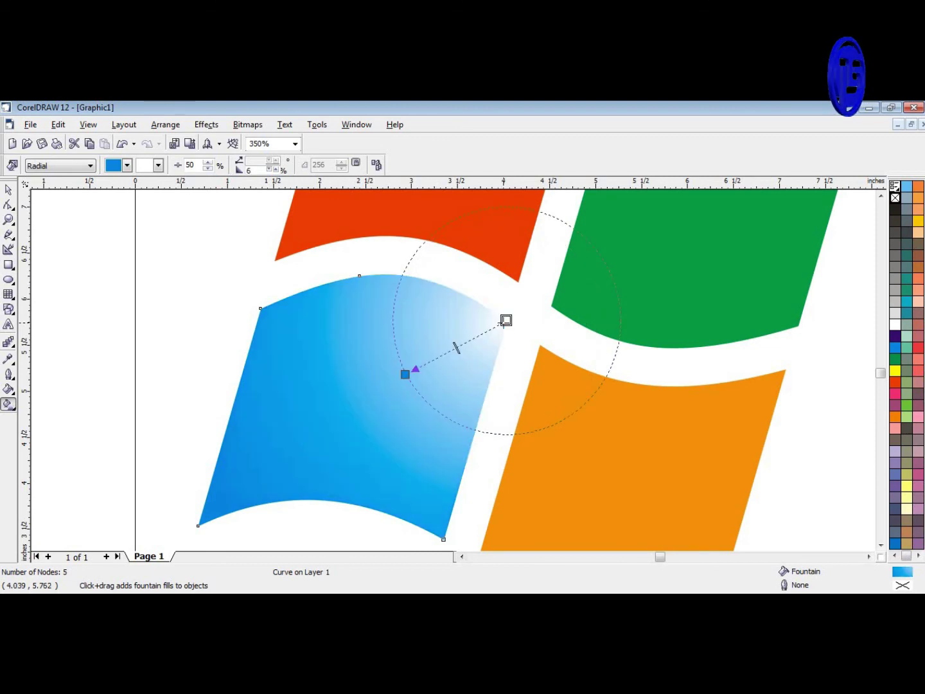
Apply an orange-to-white Radial fountain fill to the lower-right pane, with its white centre on the pane's upper-left corner.
scroll(432, 378, "down", 2)
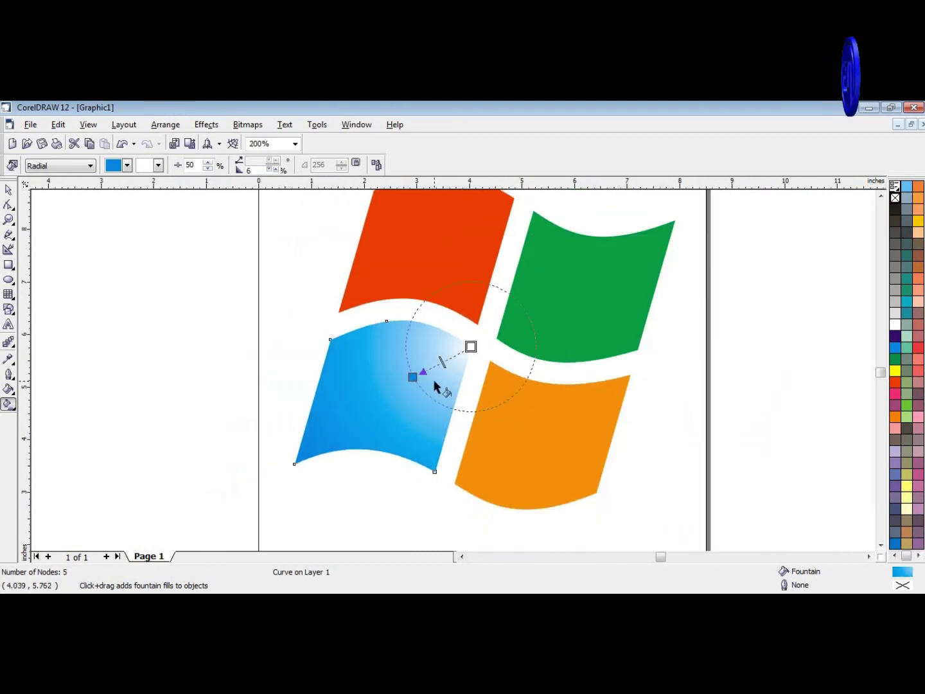
left_click(514, 426)
left_click_drag(529, 428, 494, 370)
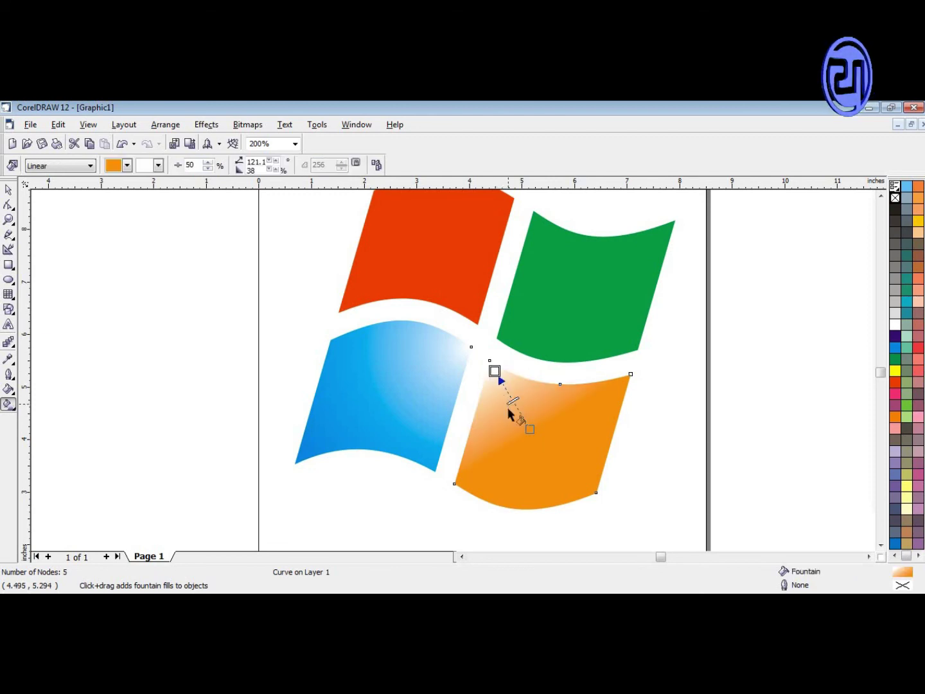
left_click(91, 167)
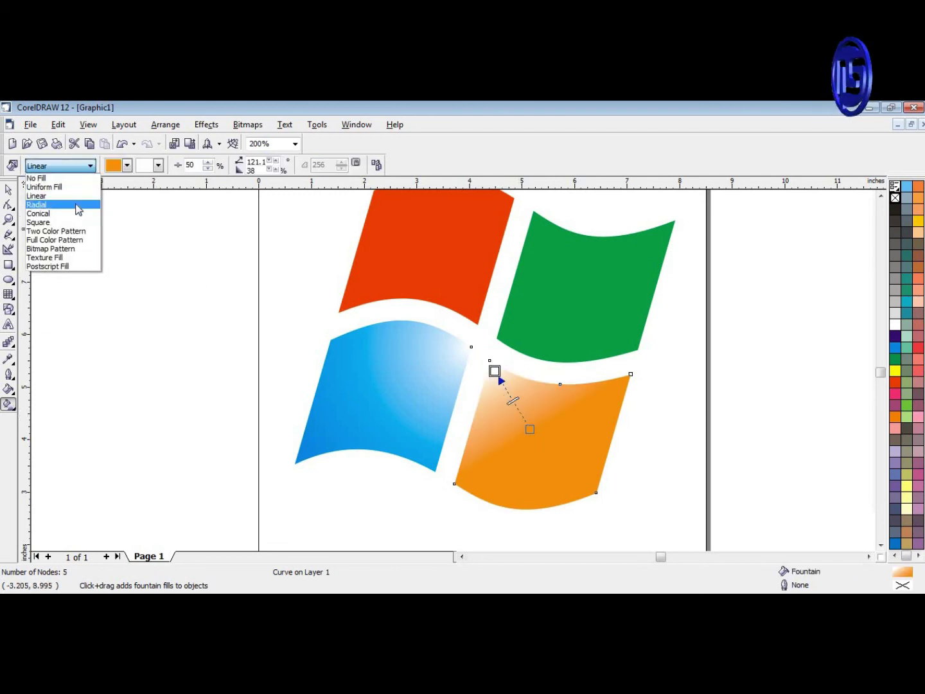
left_click(77, 205)
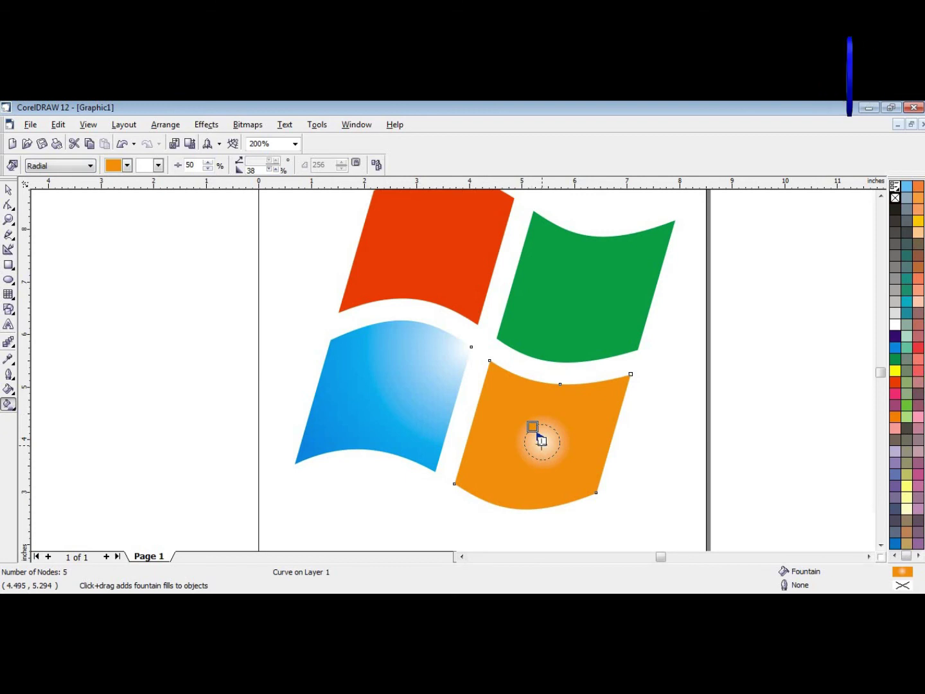
left_click_drag(538, 438, 488, 360)
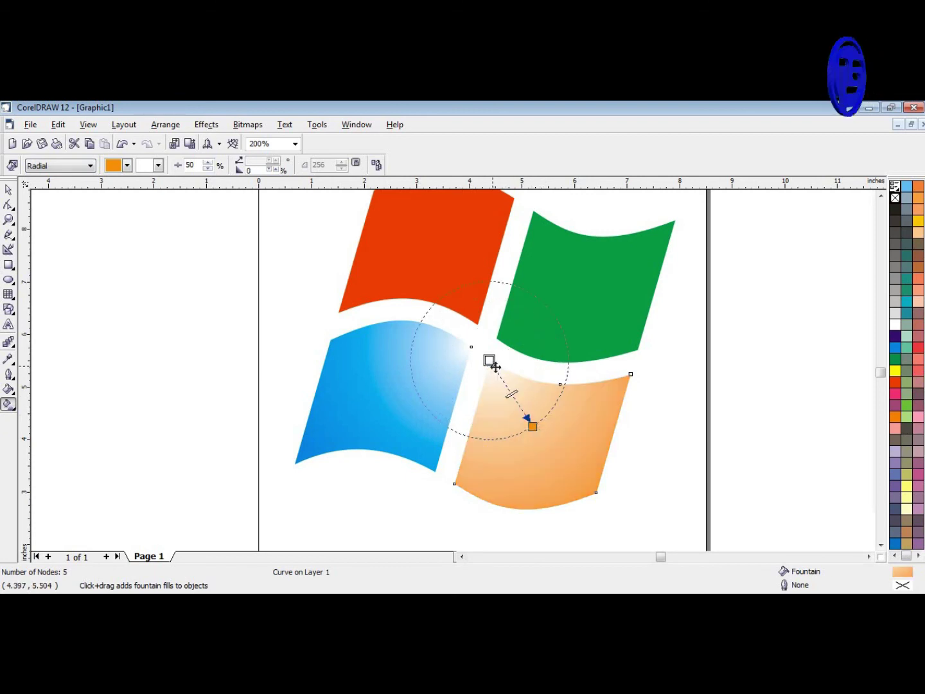
Apply a green-to-white Radial fountain fill to the upper-right pane, with its white centre on the pane's lower-left corner.
left_click(584, 303)
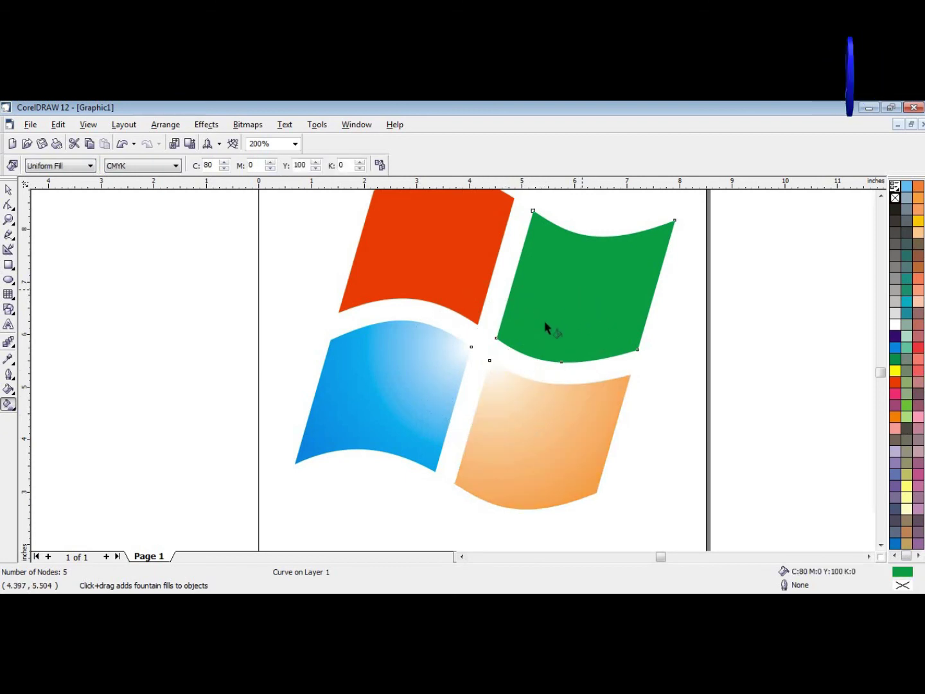
left_click_drag(585, 286, 510, 330)
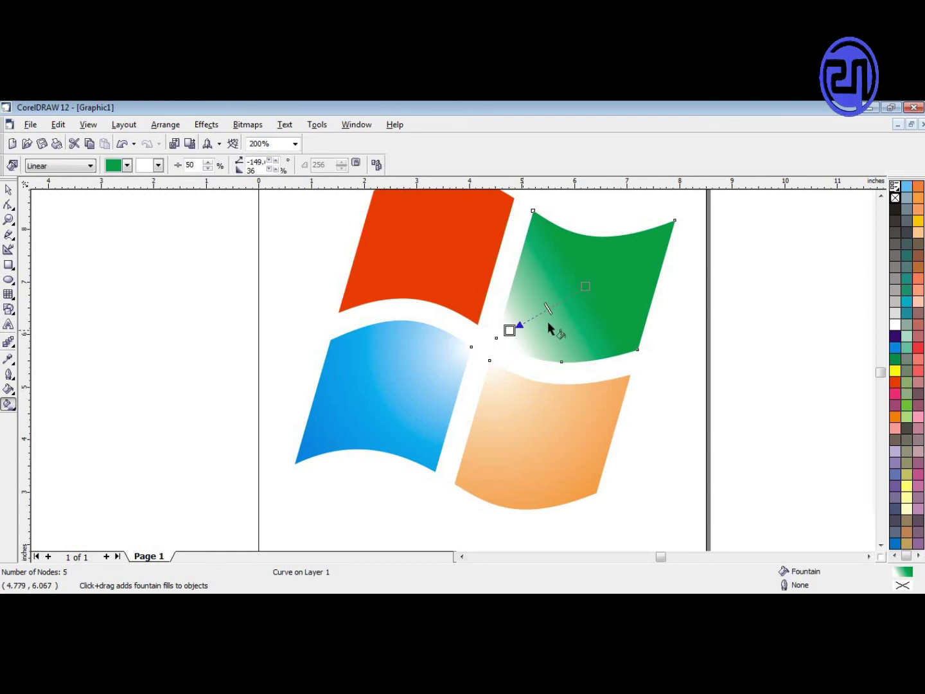
left_click(91, 166)
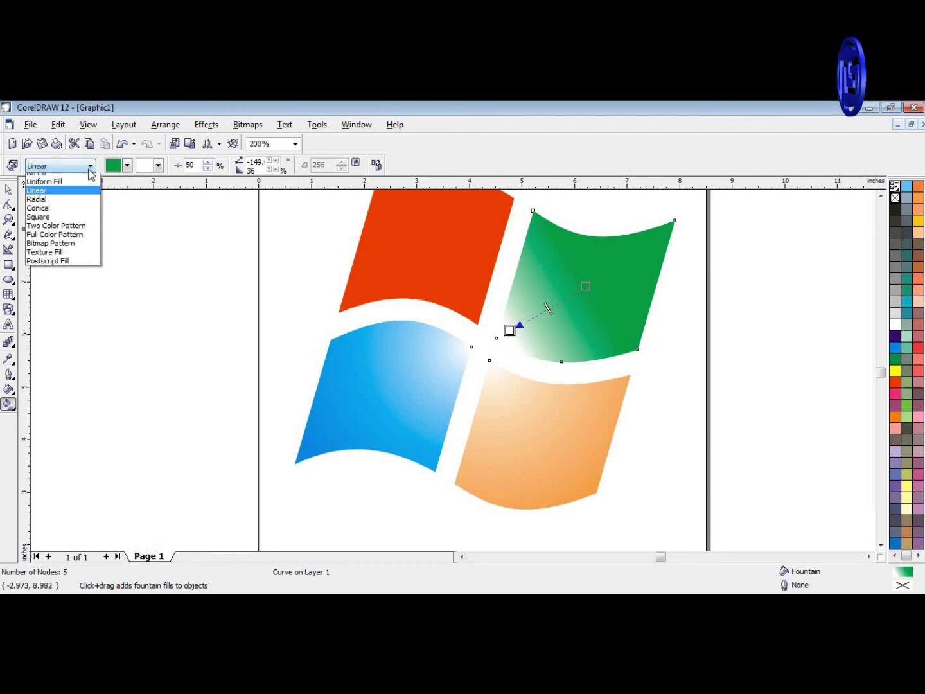
left_click(67, 205)
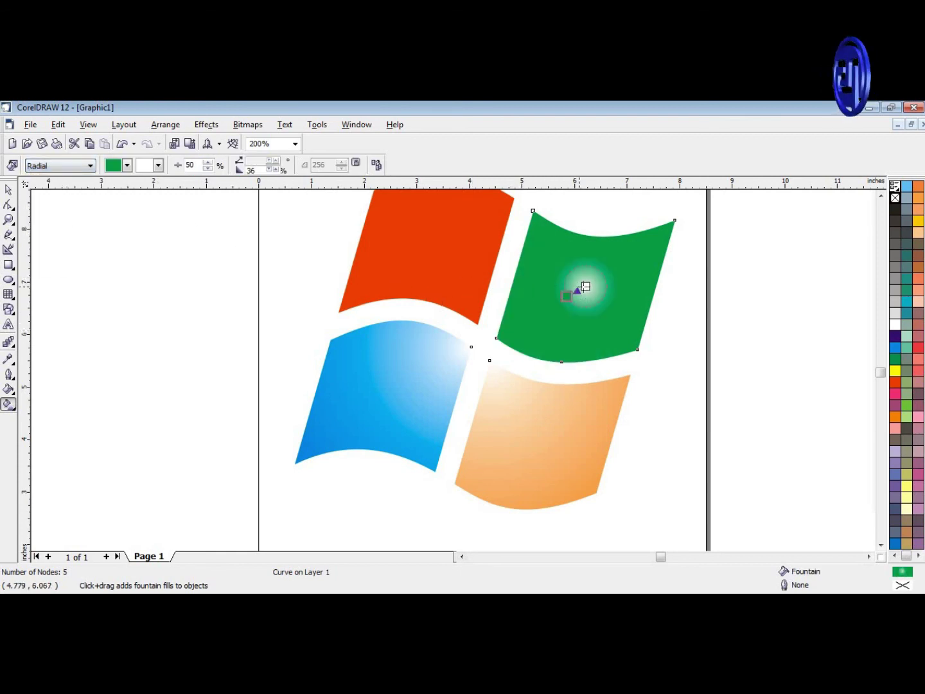
left_click_drag(585, 286, 496, 337)
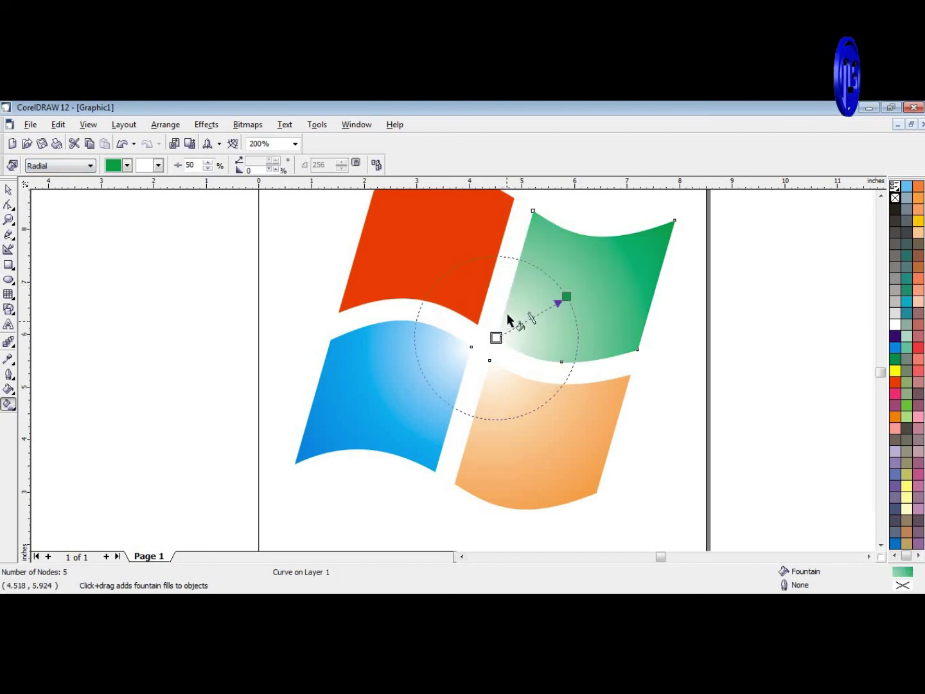
Apply a red-to-white Radial fountain fill to the upper-left pane, with its white centre near the pane's lower-right corner.
left_click(427, 244)
left_click_drag(423, 230, 469, 301)
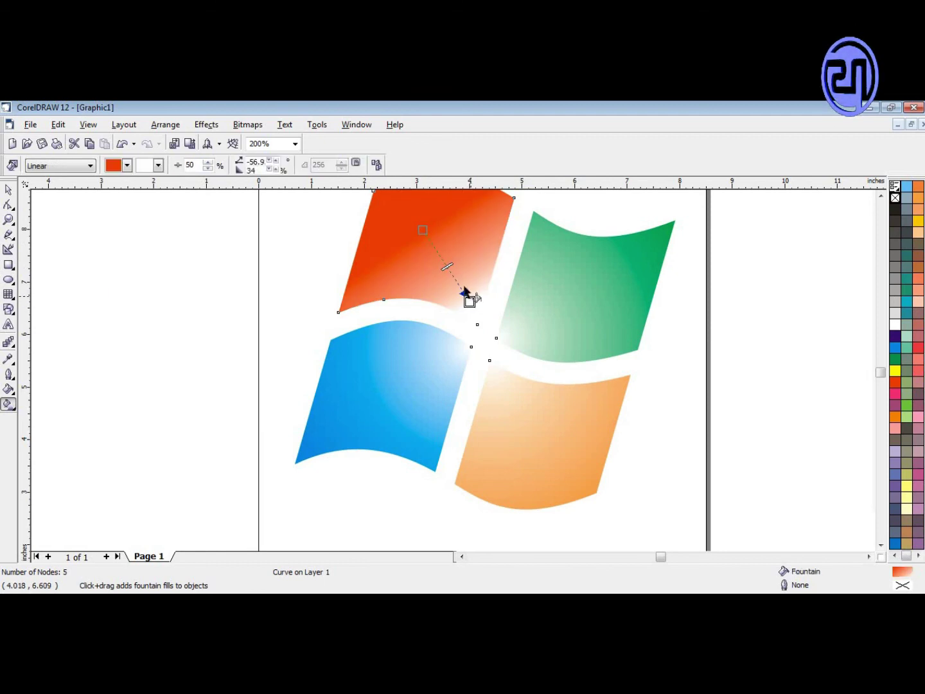
left_click(91, 165)
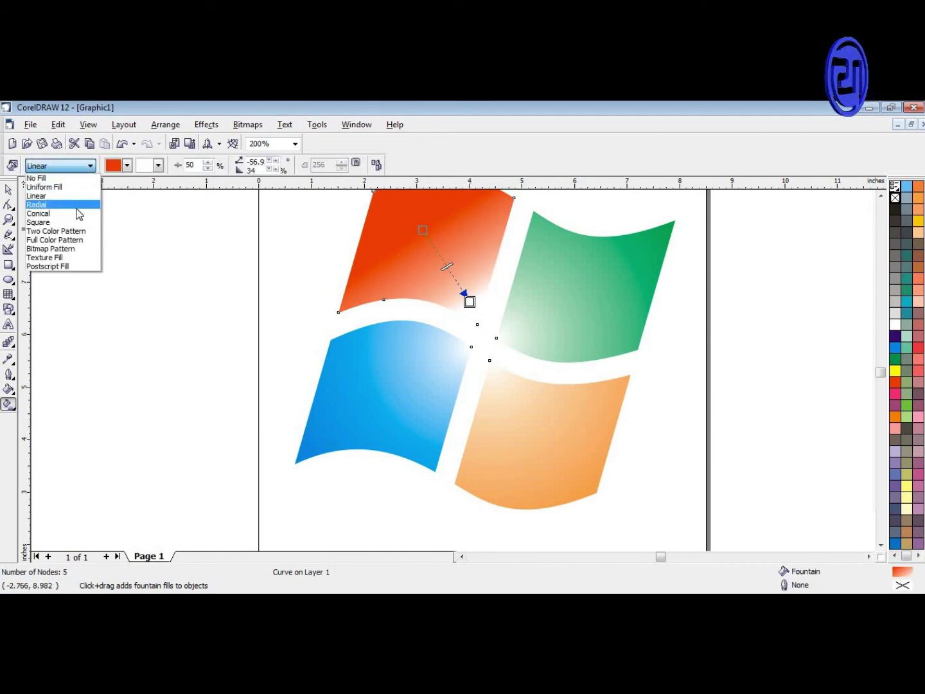
left_click(72, 205)
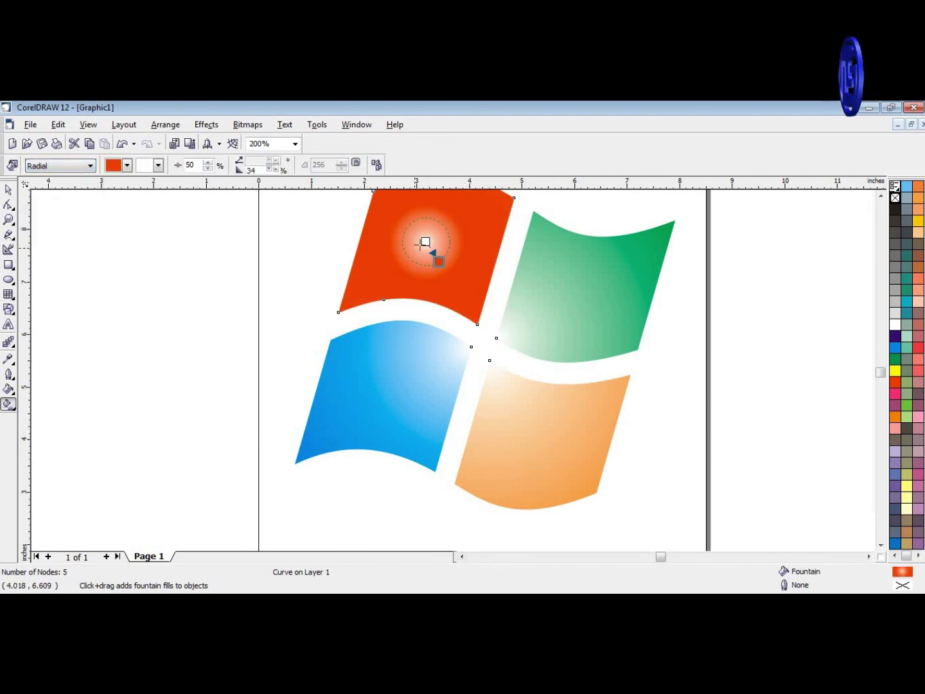
left_click_drag(425, 241, 472, 320)
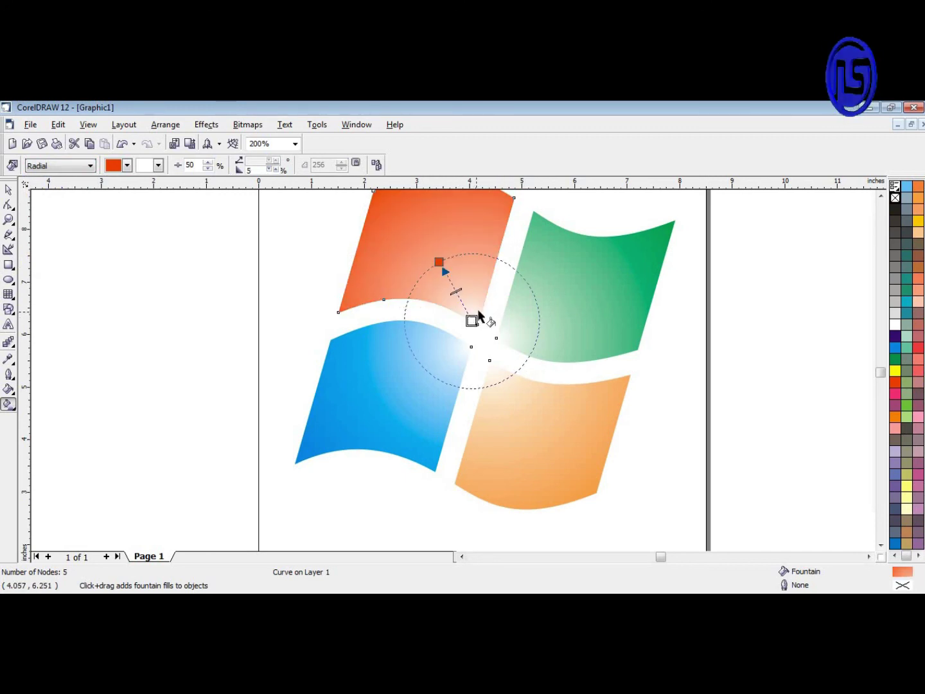
scroll(486, 356, "down", 1)
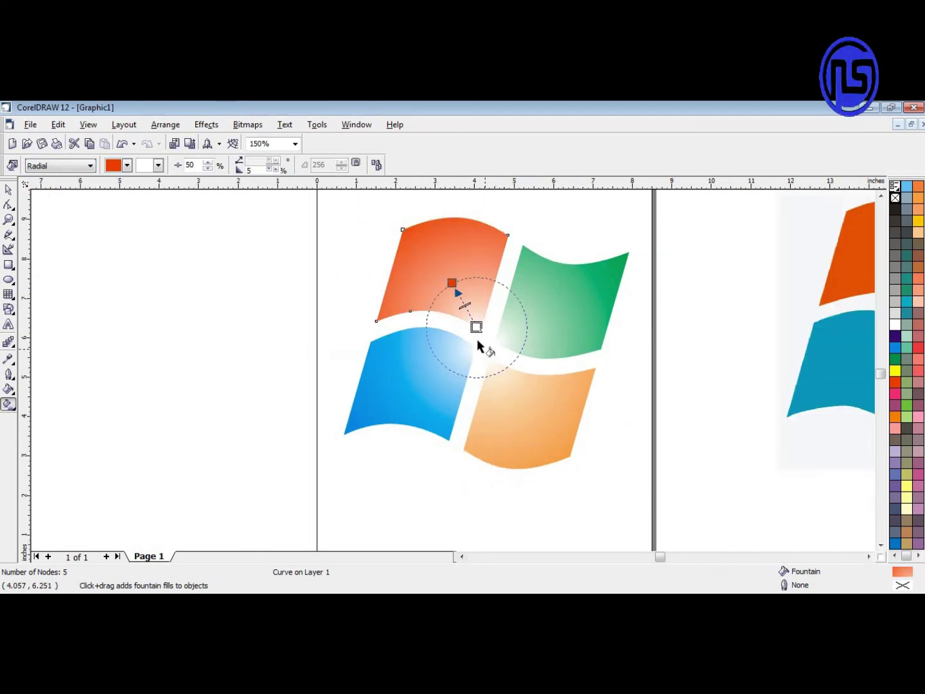
left_click(324, 297)
left_click(9, 190)
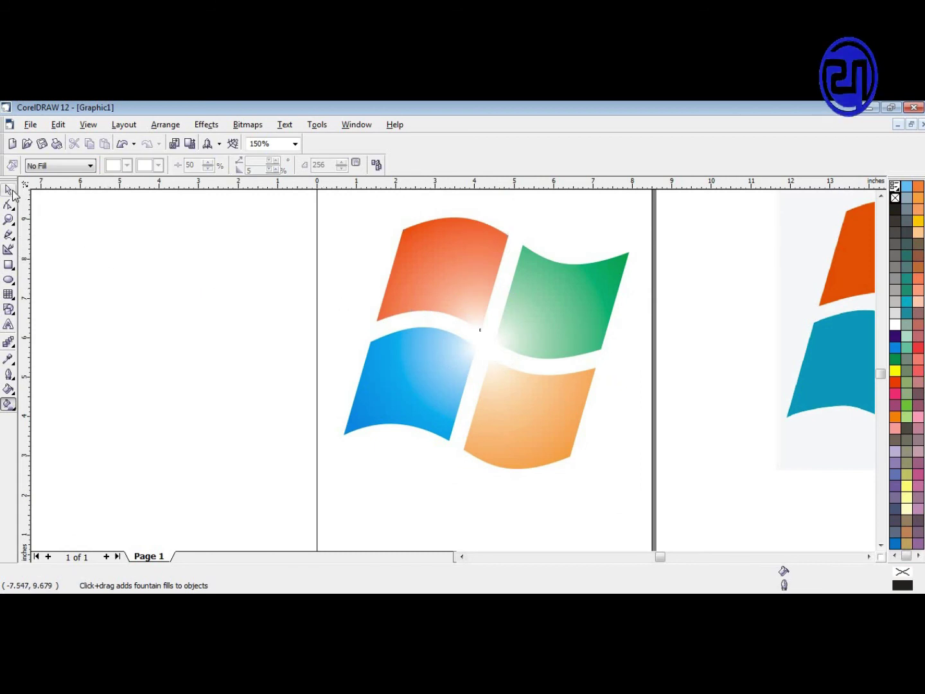
Shift the red pane's fountain fill midpoint toward its white centre, to 66%.
scroll(462, 276, "up", 1)
left_click(451, 266)
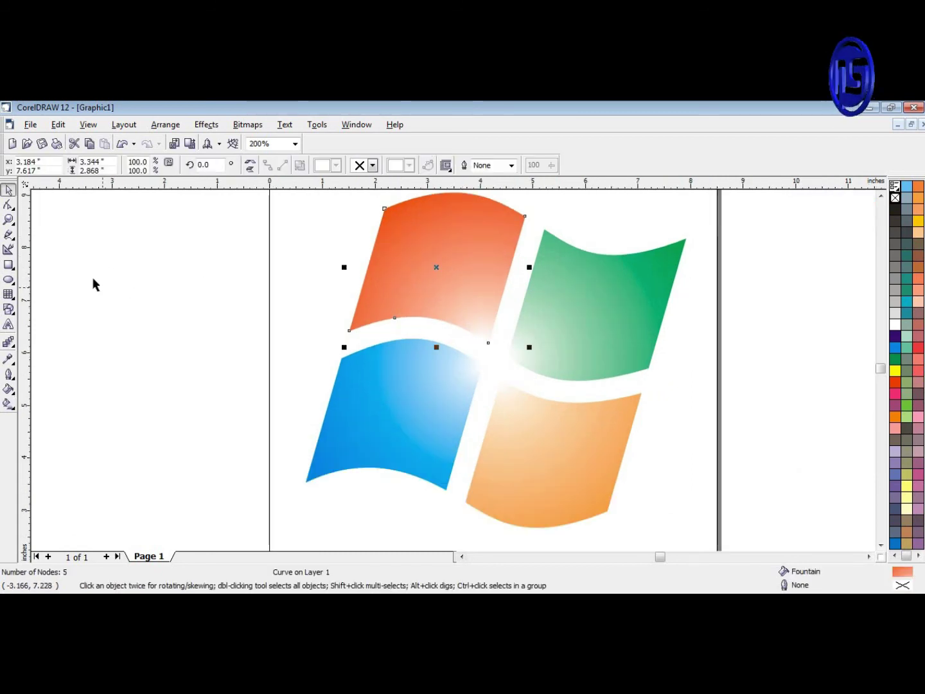
left_click(9, 404)
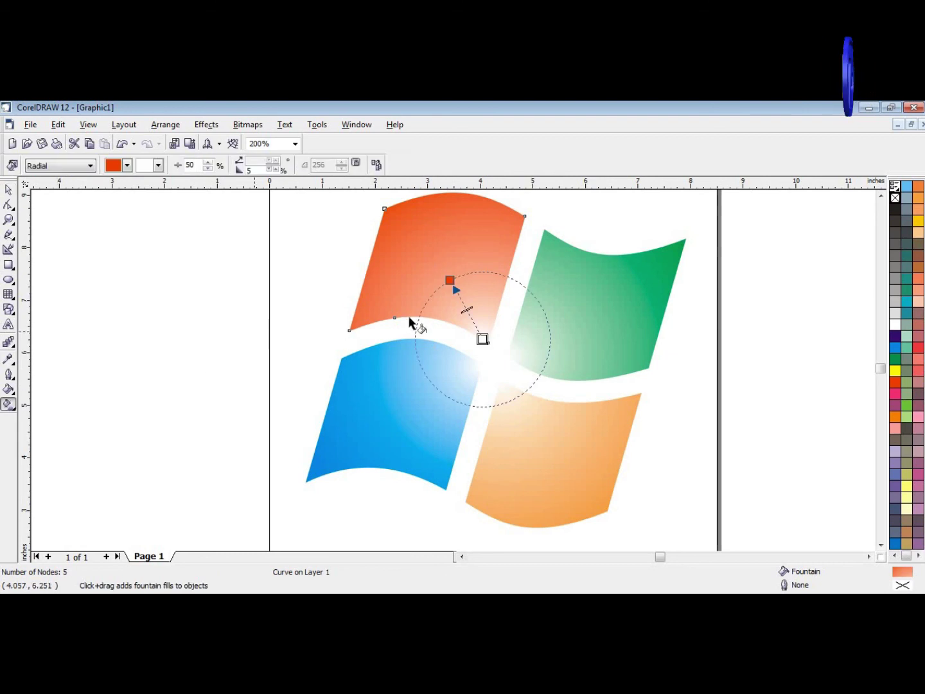
scroll(475, 305, "up", 2)
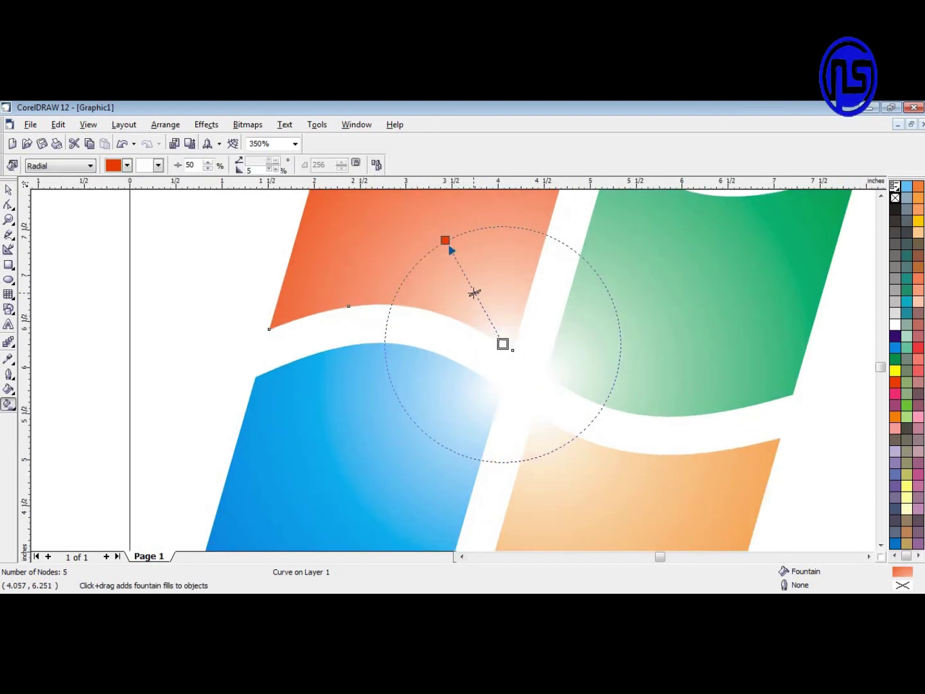
left_click_drag(474, 293, 483, 308)
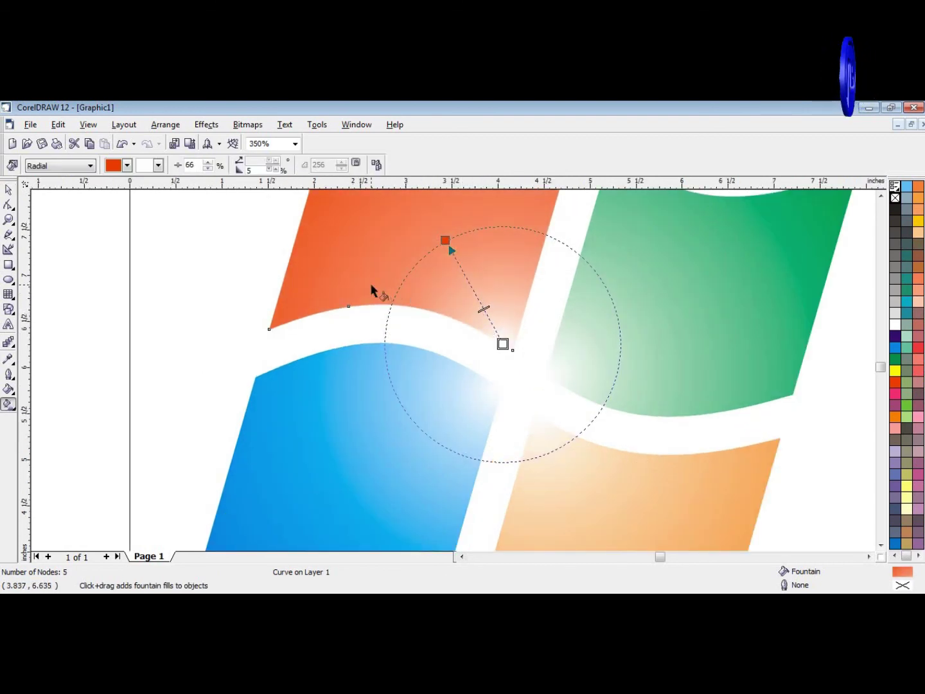
Shift the fountain fill midpoints of the green and orange panes toward their white centres to tighten the highlights.
scroll(371, 286, "down", 1)
left_click(601, 280)
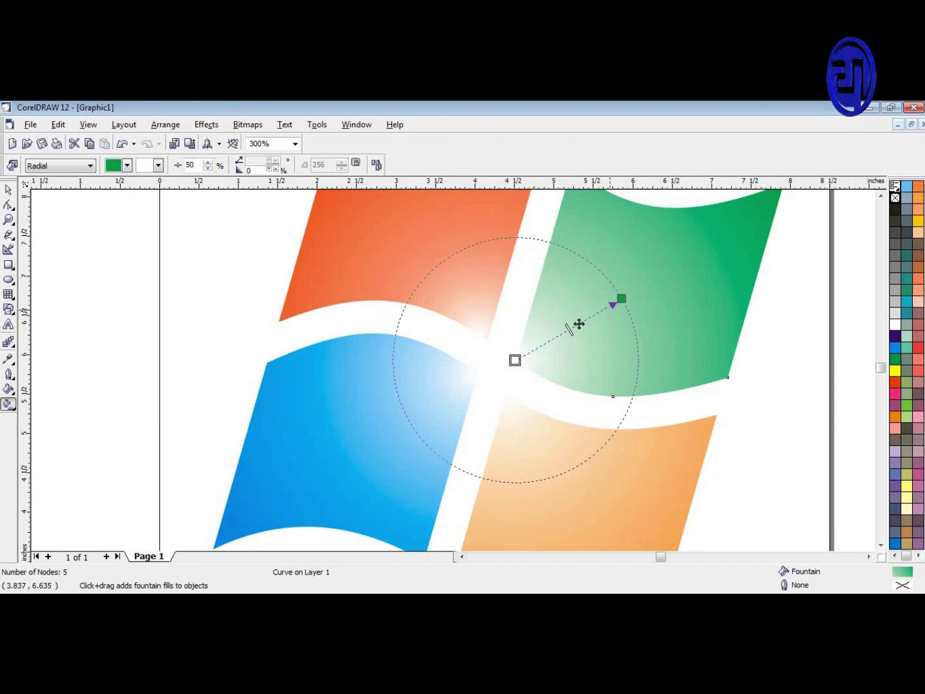
left_click_drag(568, 331, 548, 339)
scroll(562, 268, "down", 2)
left_click(576, 372)
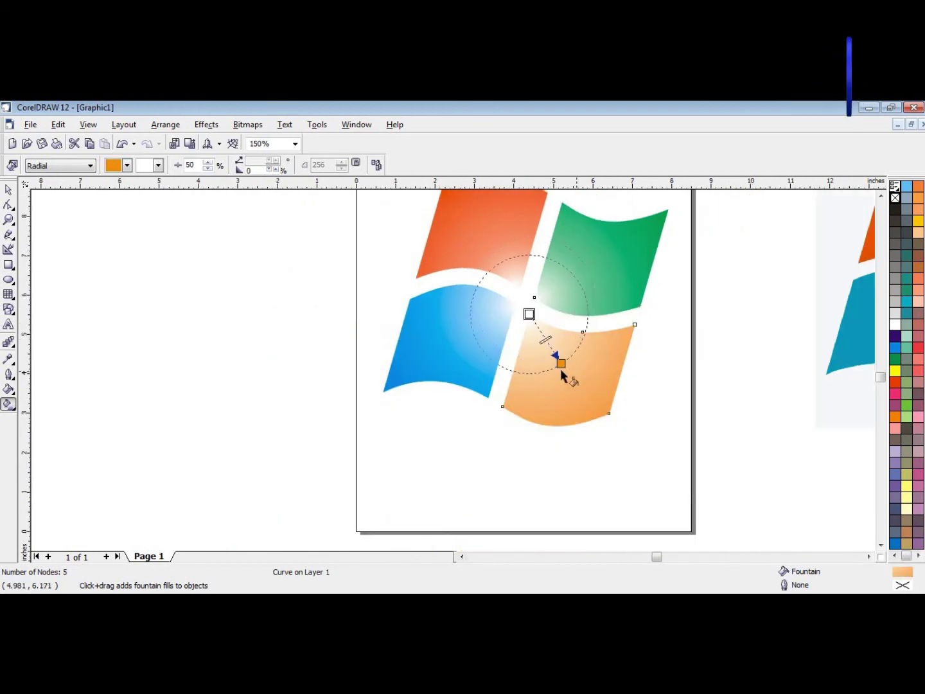
left_click_drag(545, 340, 539, 330)
Shift the blue pane's fountain fill midpoint toward its white centre, to 64%.
left_click(453, 328)
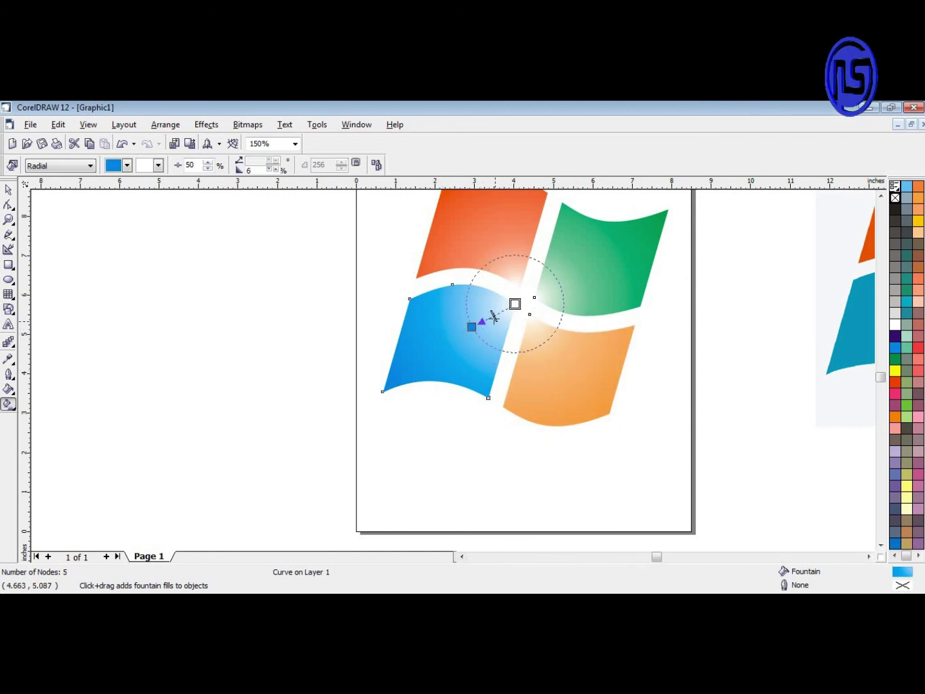
scroll(491, 316, "up", 3)
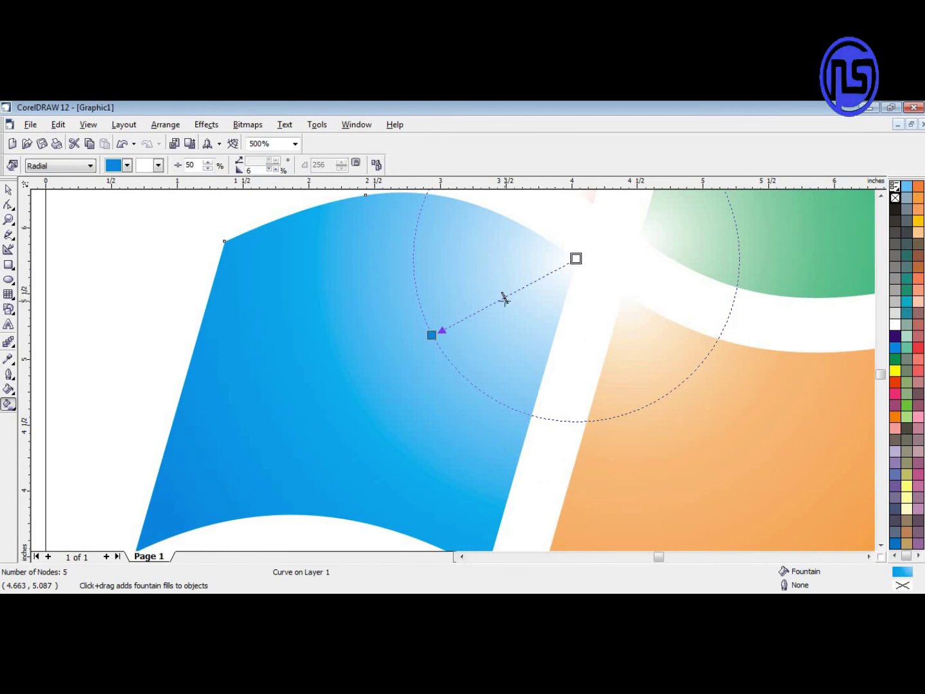
left_click_drag(504, 299, 534, 301)
scroll(530, 316, "down", 1)
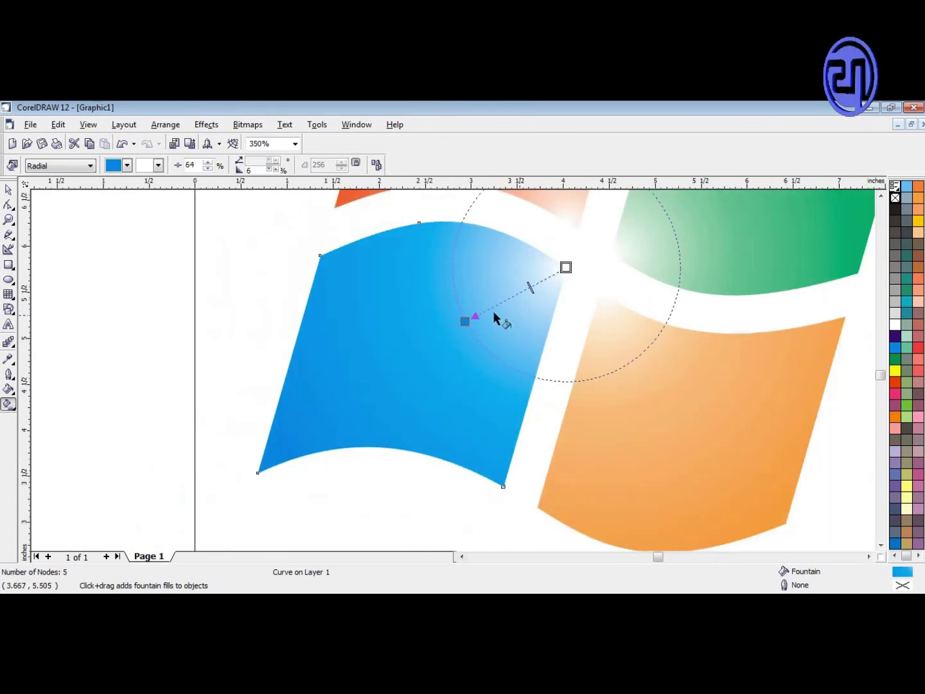
scroll(495, 318, "down", 3)
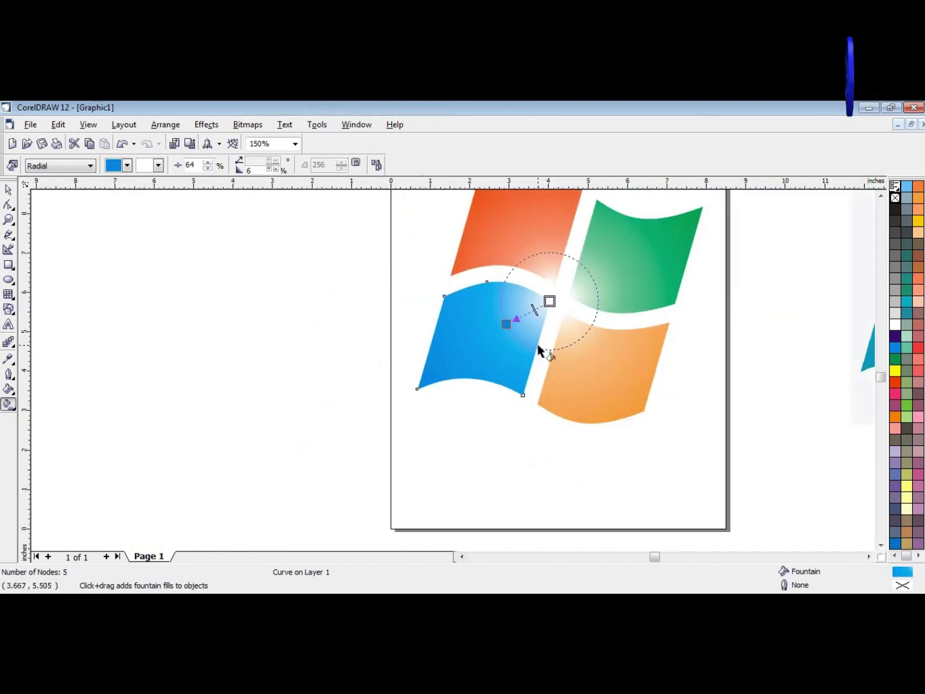
scroll(543, 347, "up", 1)
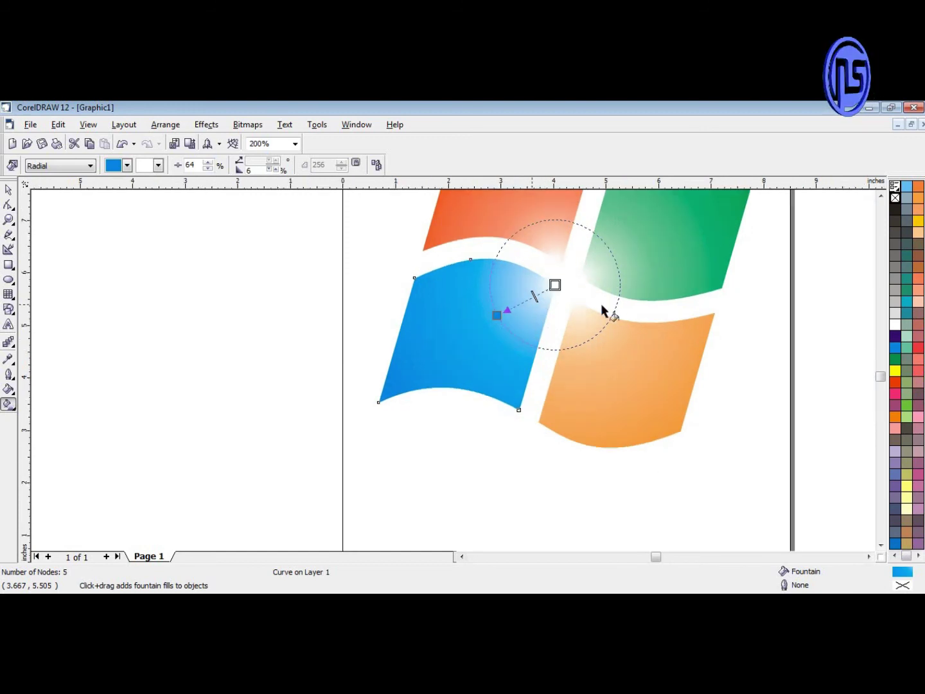
scroll(504, 436, "down", 1)
Select all four shaded panes of the logo on the page together.
left_click(334, 344)
scroll(334, 344, "down", 1)
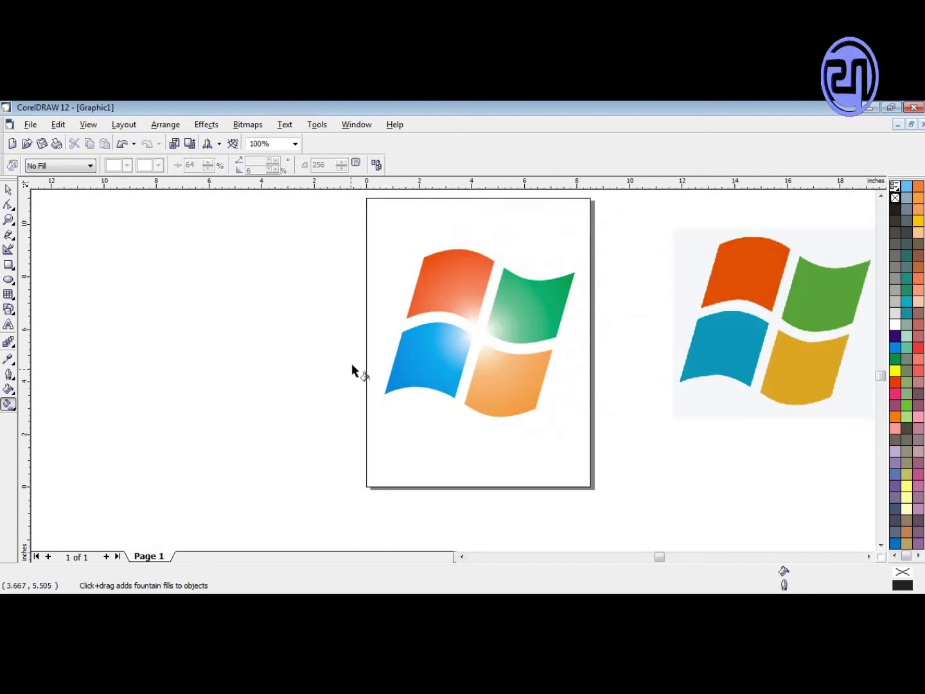
left_click(9, 192)
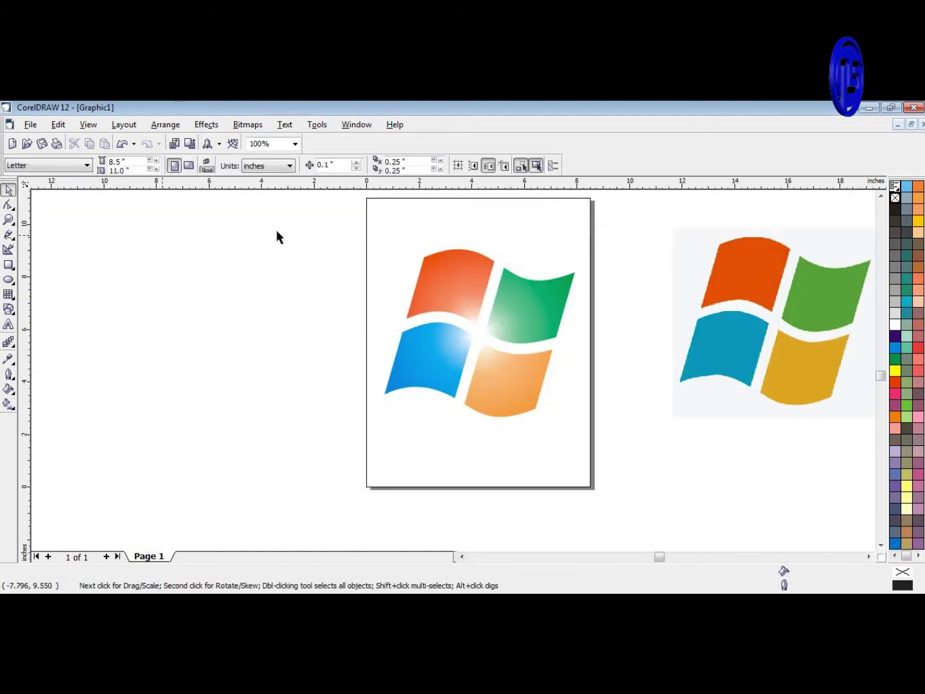
left_click_drag(293, 222, 619, 458)
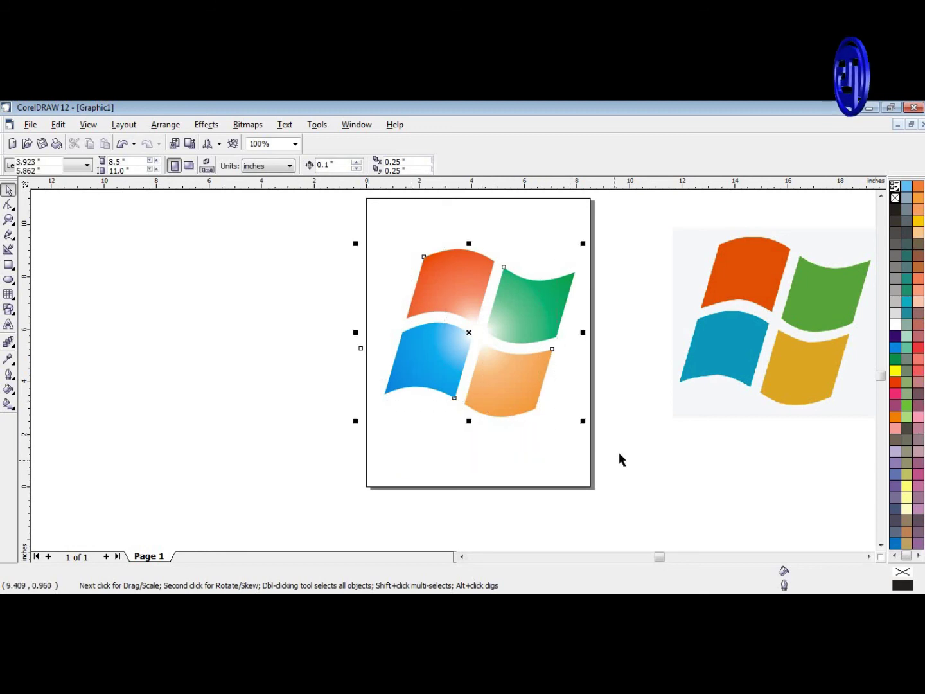